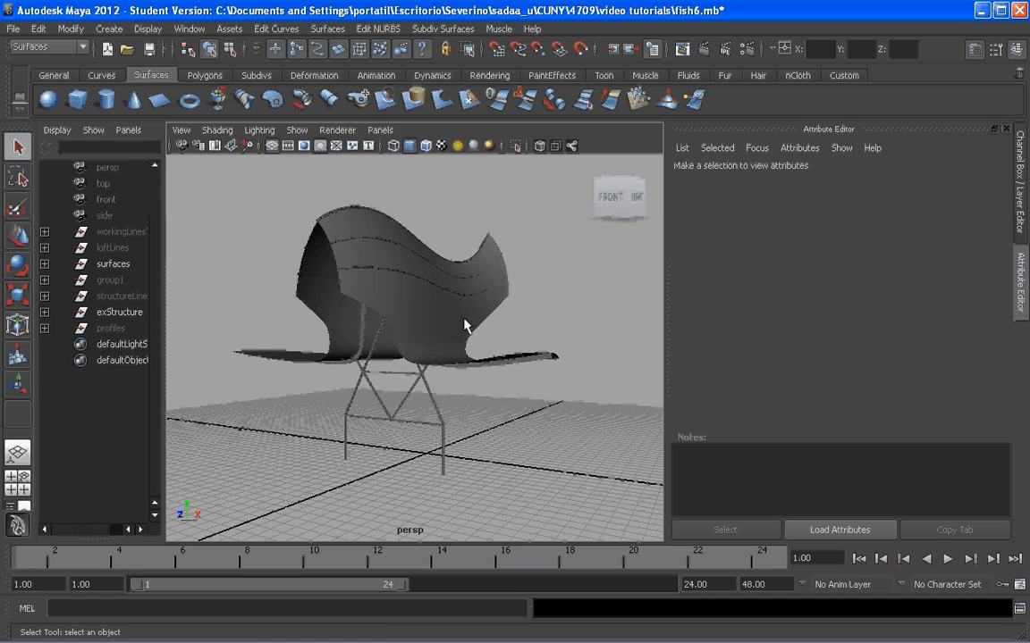
# - Switch to Photoshop to view the beach_probe.hdr light probe image, and return to Maya
pyautogui.click(482, 626)
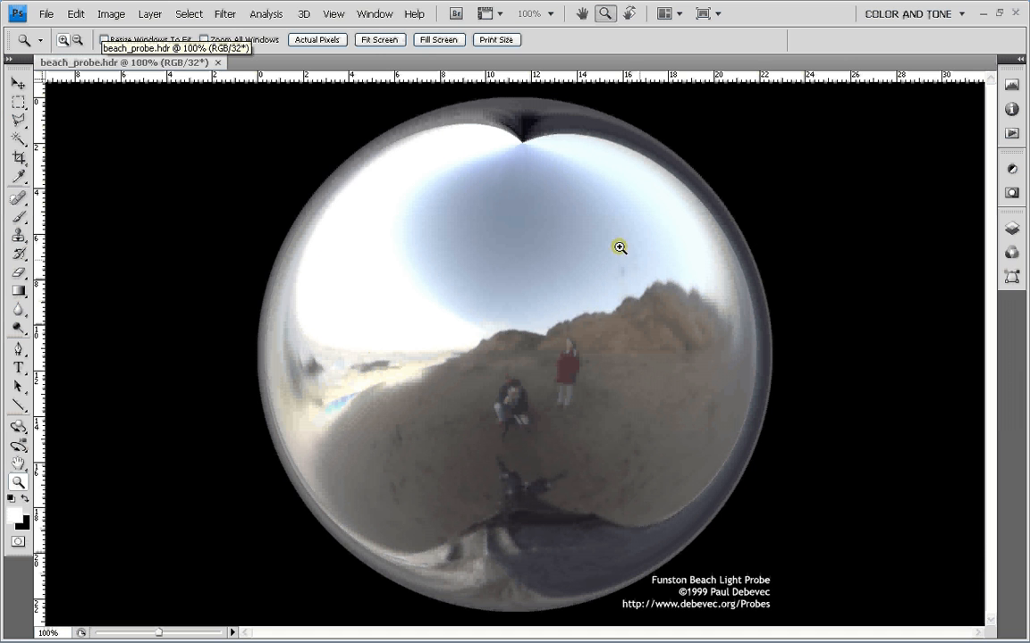
pyautogui.click(1017, 13)
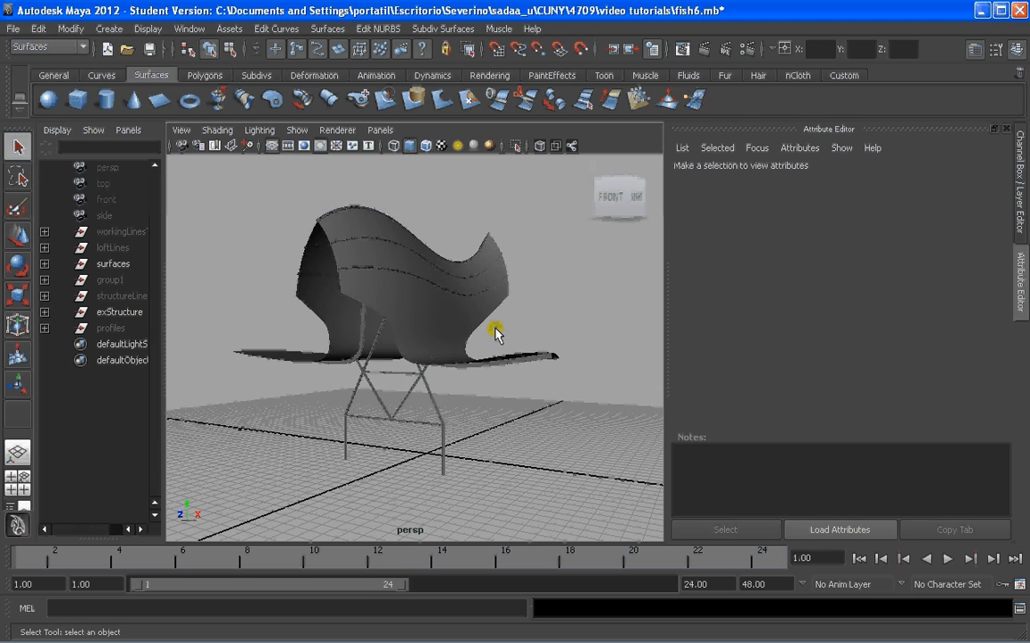
# - Create a NURBS plane at the origin beneath the chair-like surface model
pyautogui.keyDown('alt'); pyautogui.moveTo(494, 327); pyautogui.dragTo(438, 368); pyautogui.keyUp('alt')
pyautogui.scroll(-8, 448, 352)
pyautogui.scroll(2, 438, 368)
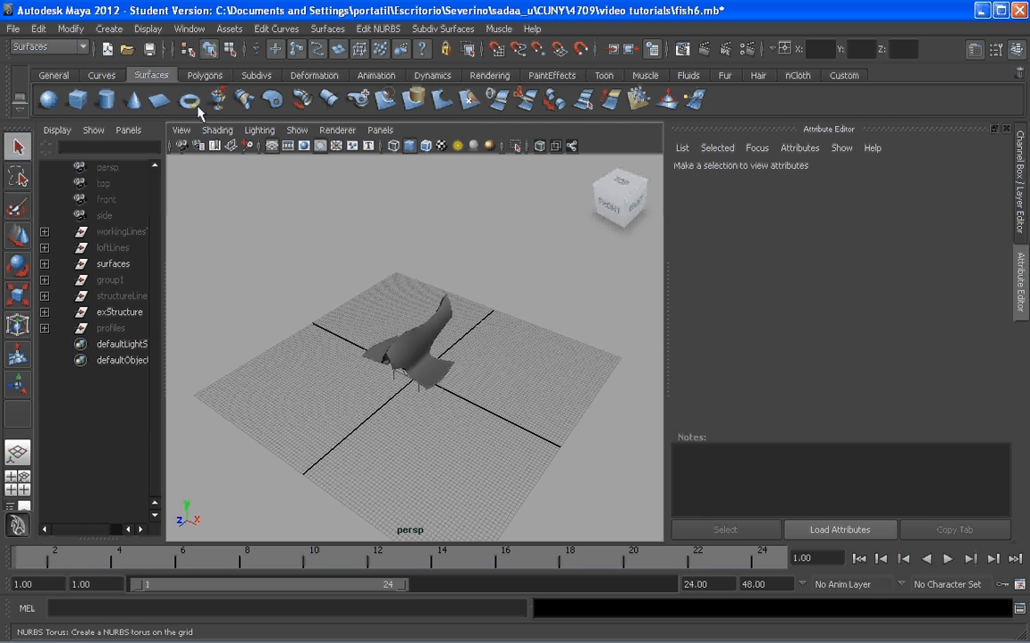
pyautogui.click(159, 103)
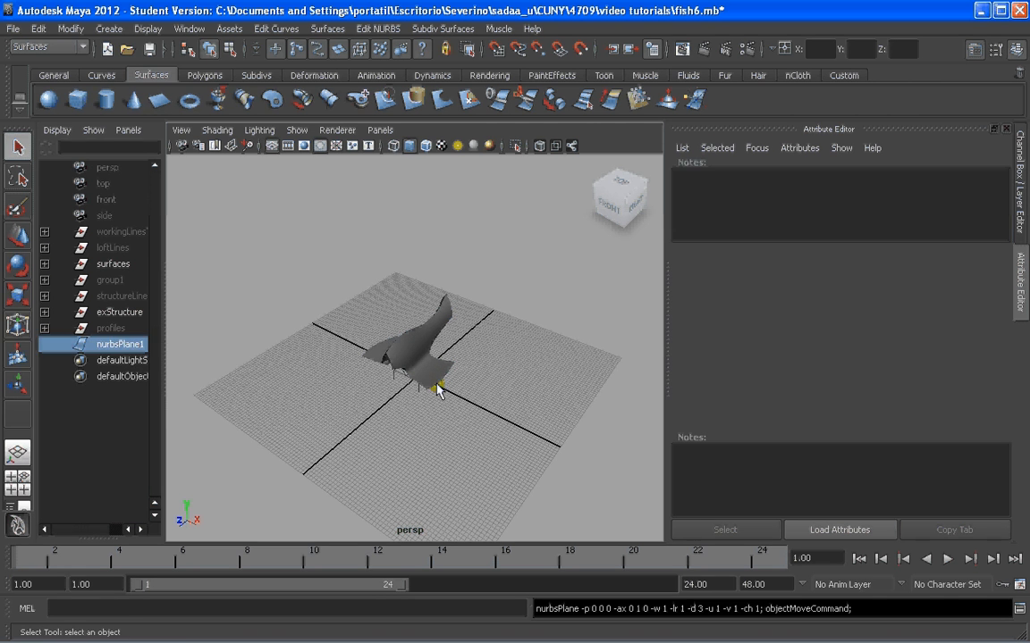
# - Scale the new NURBS plane uniformly until it extends well beyond the grid as a ground surface, and deselect it
pyautogui.keyDown('alt'); pyautogui.moveTo(416, 402); pyautogui.dragTo(425, 437); pyautogui.keyUp('alt')
pyautogui.scroll(5, 412, 394)
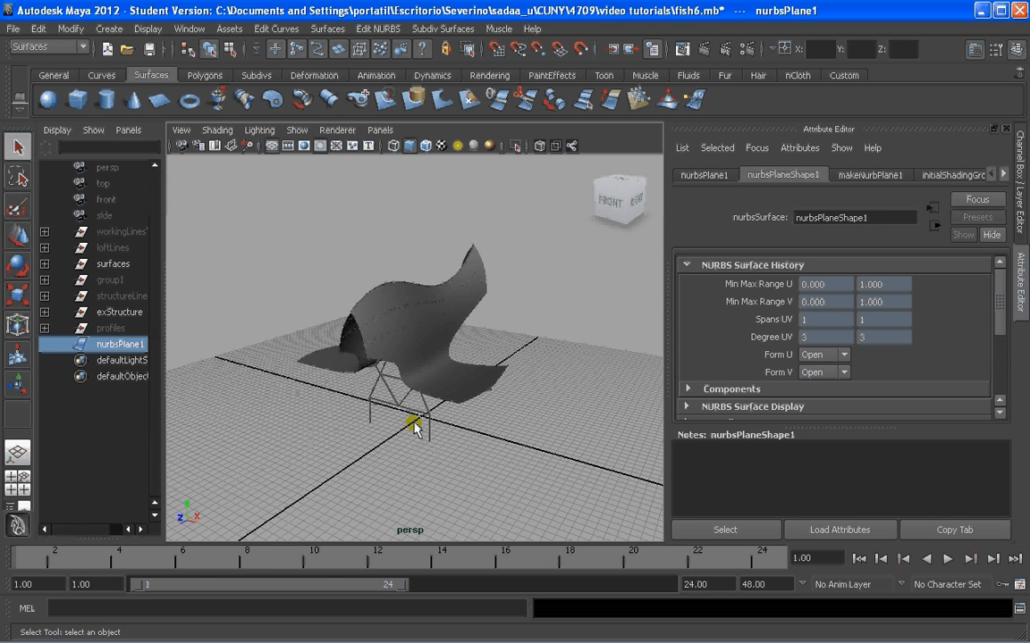
pyautogui.keyDown('alt'); pyautogui.moveTo(483, 448); pyautogui.dragTo(480, 460); pyautogui.keyUp('alt')
pyautogui.press('r')
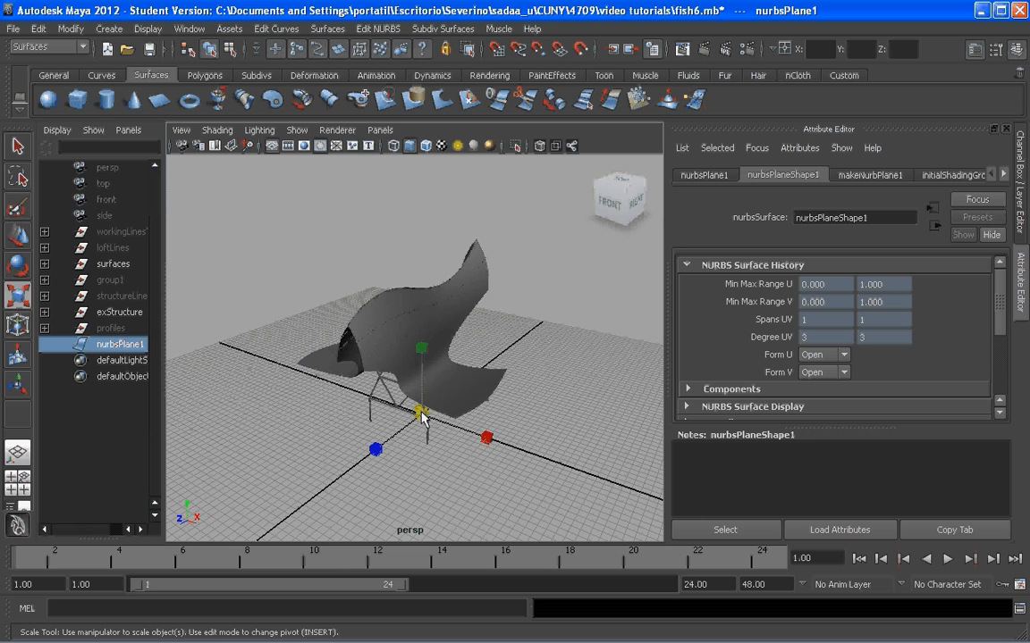
pyautogui.moveTo(422, 416); pyautogui.dragTo(761, 368)
pyautogui.scroll(10, 426, 370)
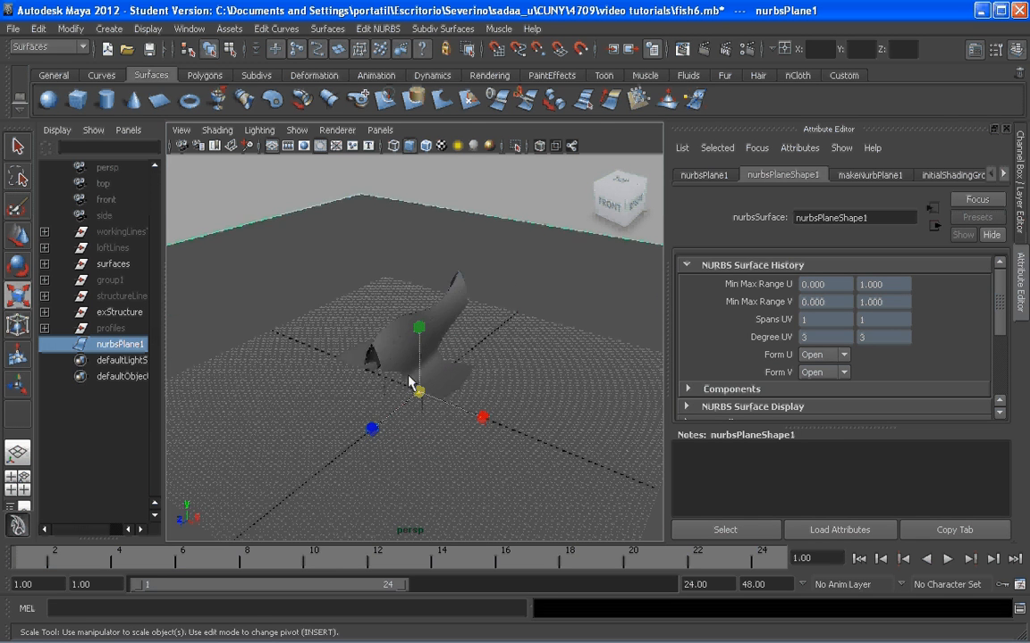
pyautogui.scroll(-5, 374, 357)
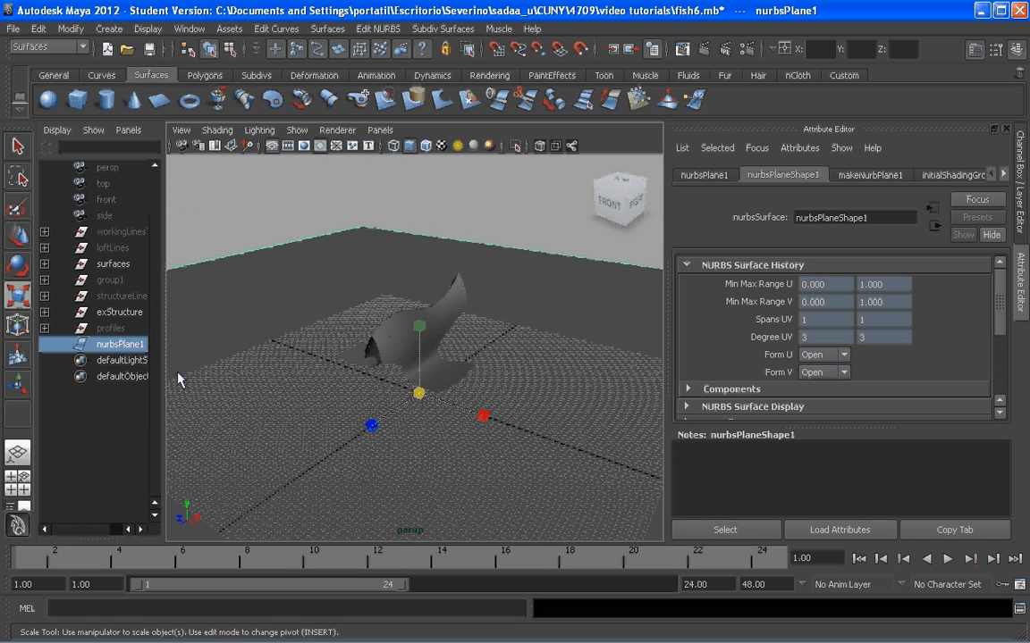
pyautogui.click(471, 322)
pyautogui.keyDown('alt'); pyautogui.moveTo(471, 321); pyautogui.dragTo(420, 348); pyautogui.keyUp('alt')
# - Open the Hypershade and Render Settings windows and arrange them side by side
pyautogui.click(189, 29)
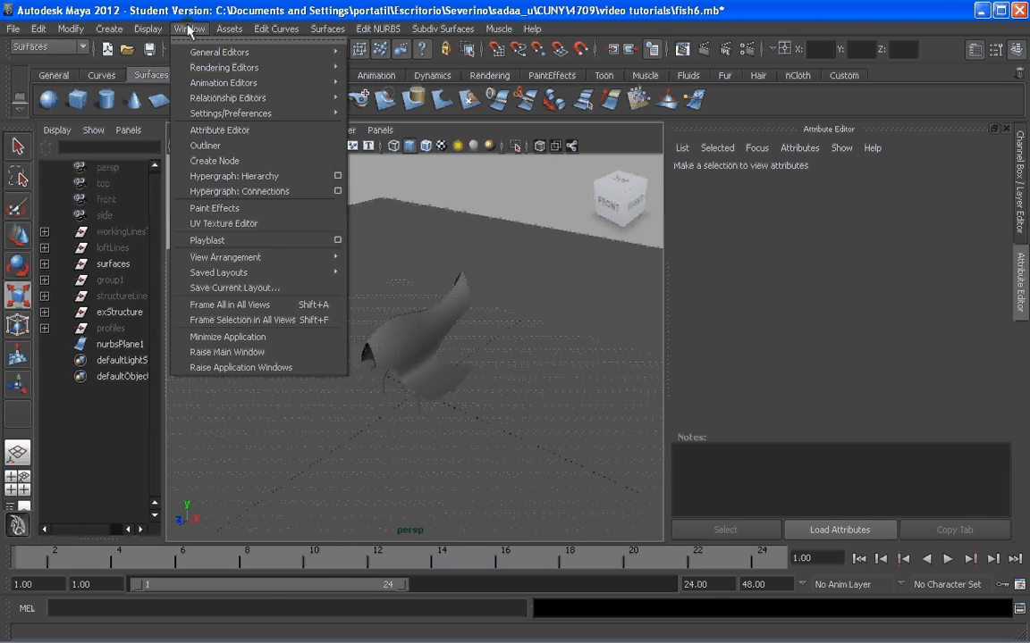
pyautogui.moveTo(215, 51)
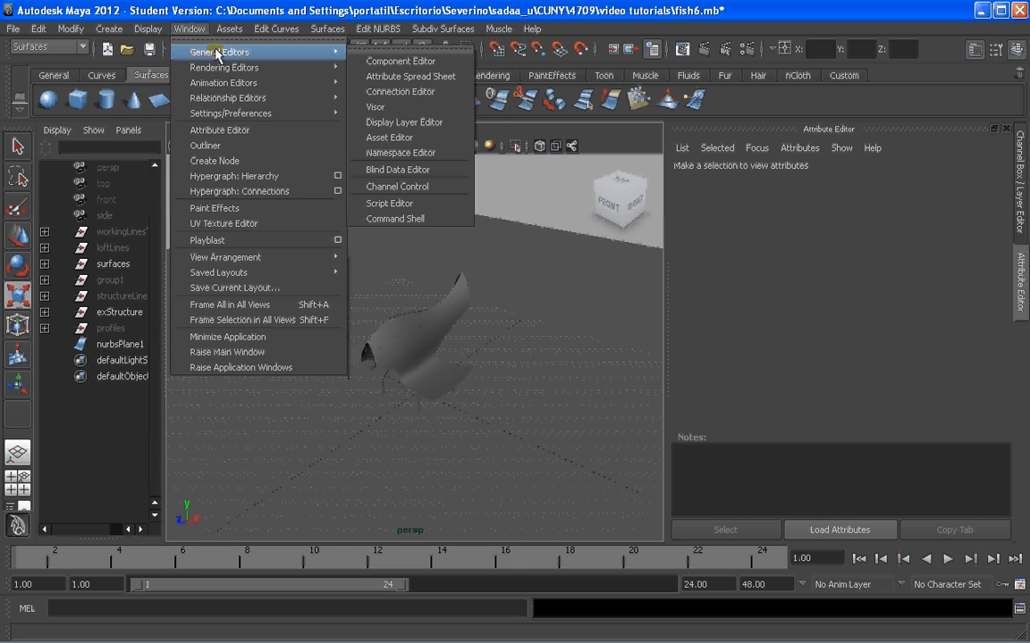
pyautogui.moveTo(223, 70)
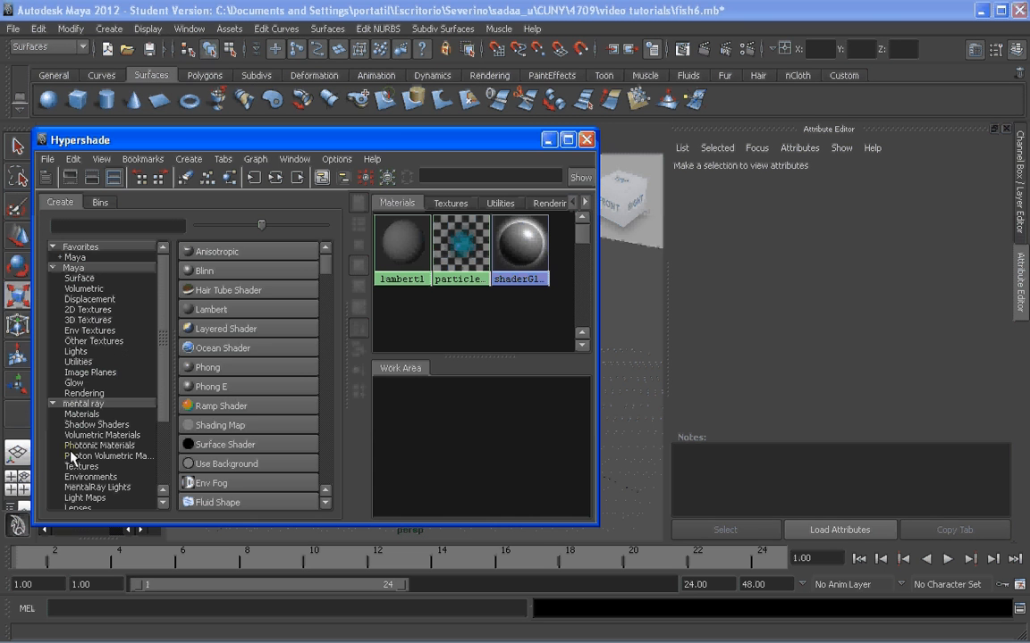
pyautogui.moveTo(319, 142); pyautogui.dragTo(286, 134)
pyautogui.click(747, 48)
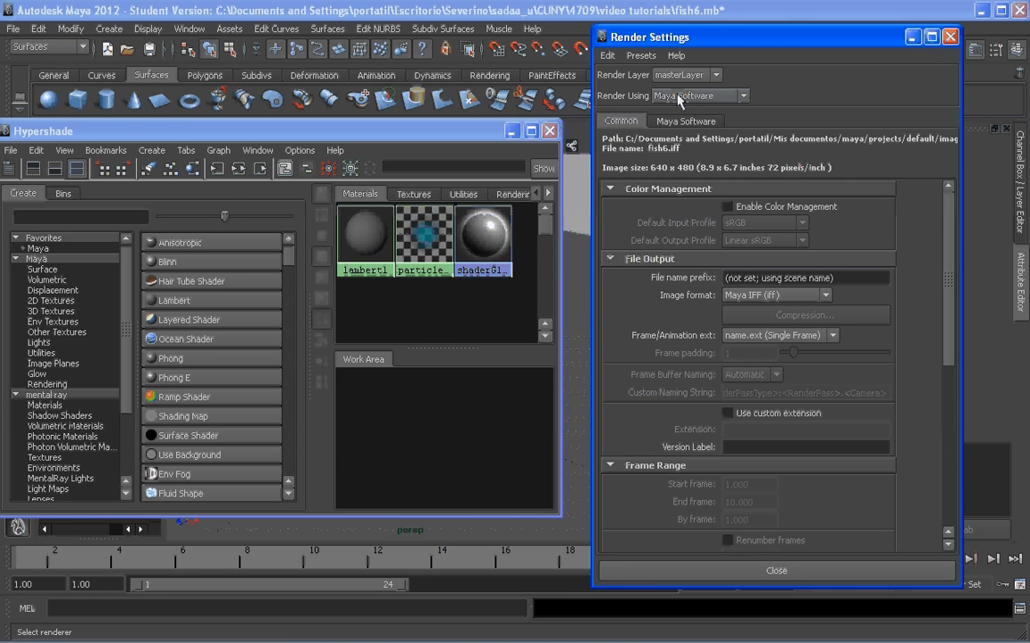
pyautogui.moveTo(731, 36); pyautogui.dragTo(785, 23)
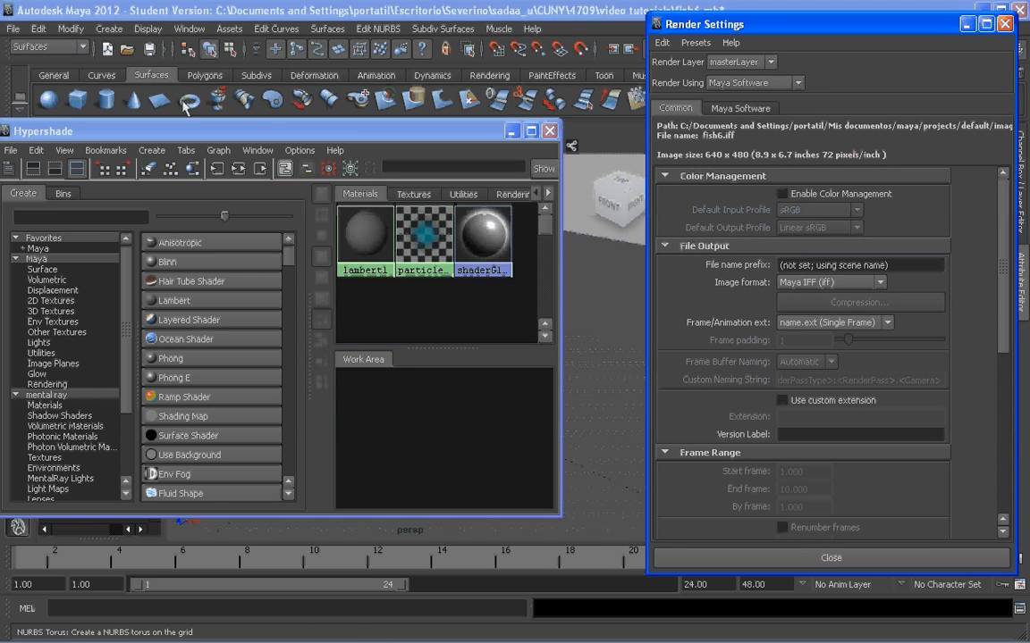
pyautogui.moveTo(188, 130); pyautogui.dragTo(205, 133)
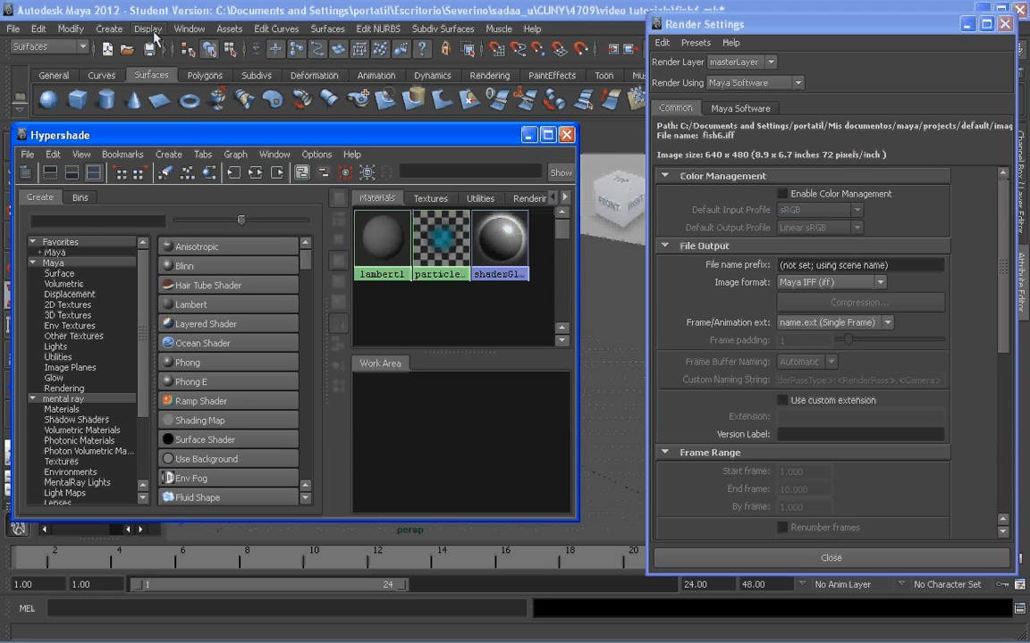
# - Check in the Plug-in Manager whether Mayatomr.mll is set to Loaded and Auto load, and close the manager
pyautogui.click(190, 30)
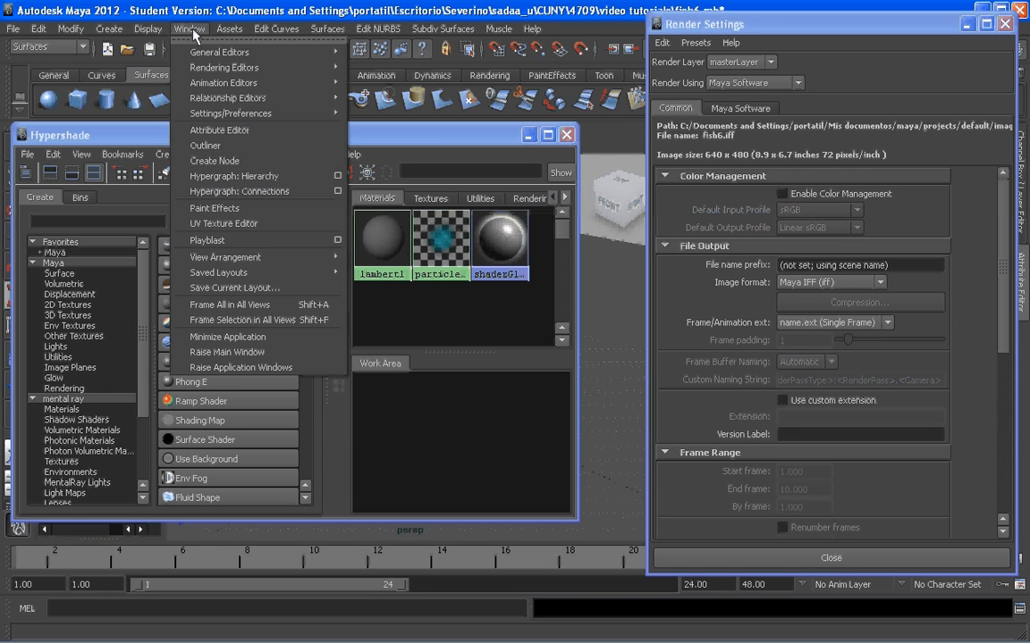
pyautogui.moveTo(211, 115)
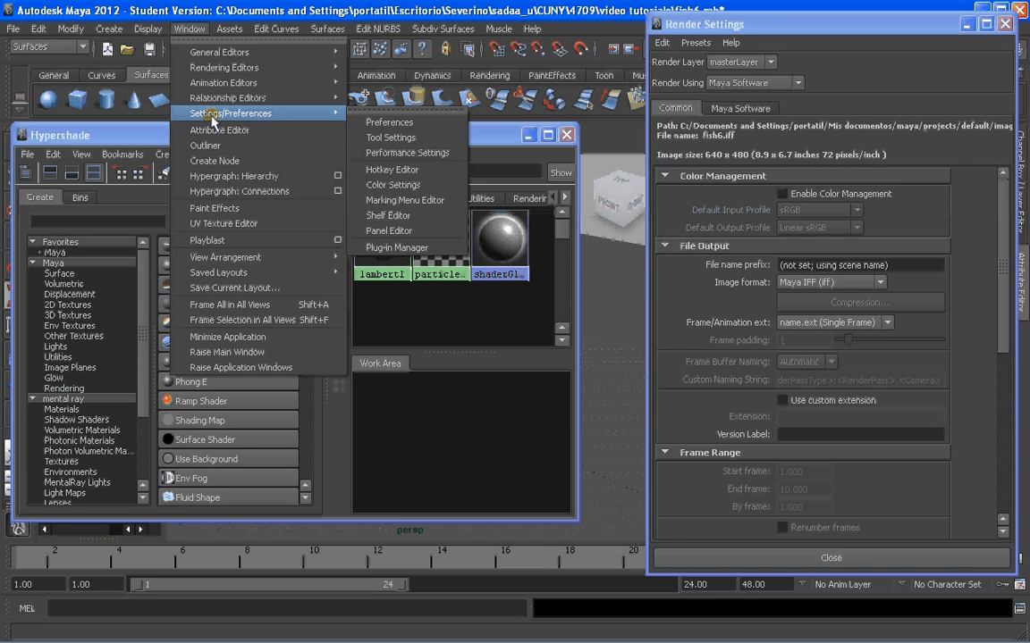
pyautogui.click(400, 248)
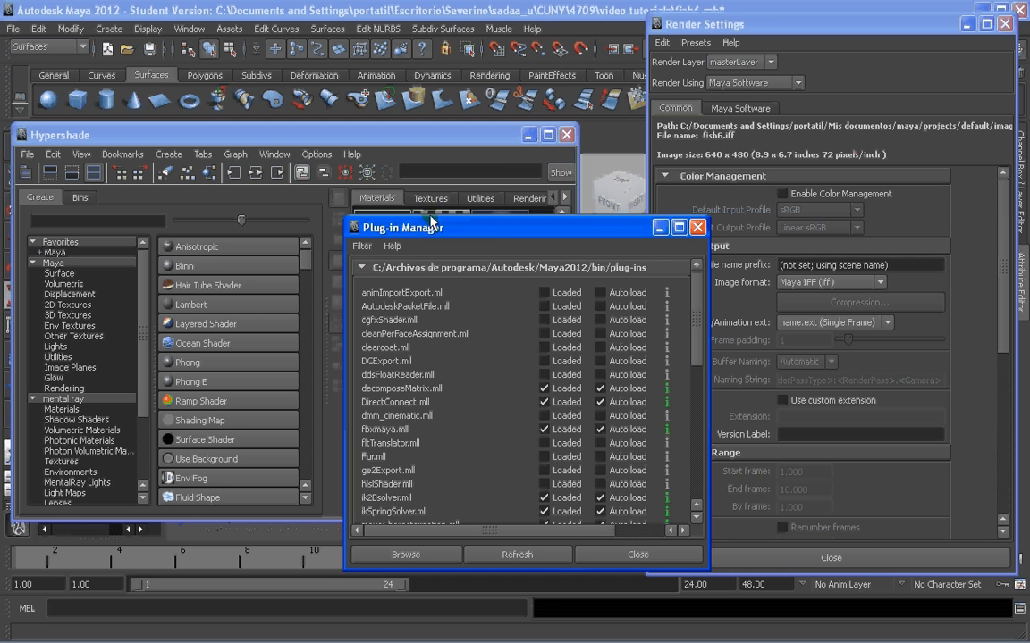
pyautogui.moveTo(431, 221); pyautogui.dragTo(289, 94)
pyautogui.moveTo(554, 176); pyautogui.dragTo(554, 264)
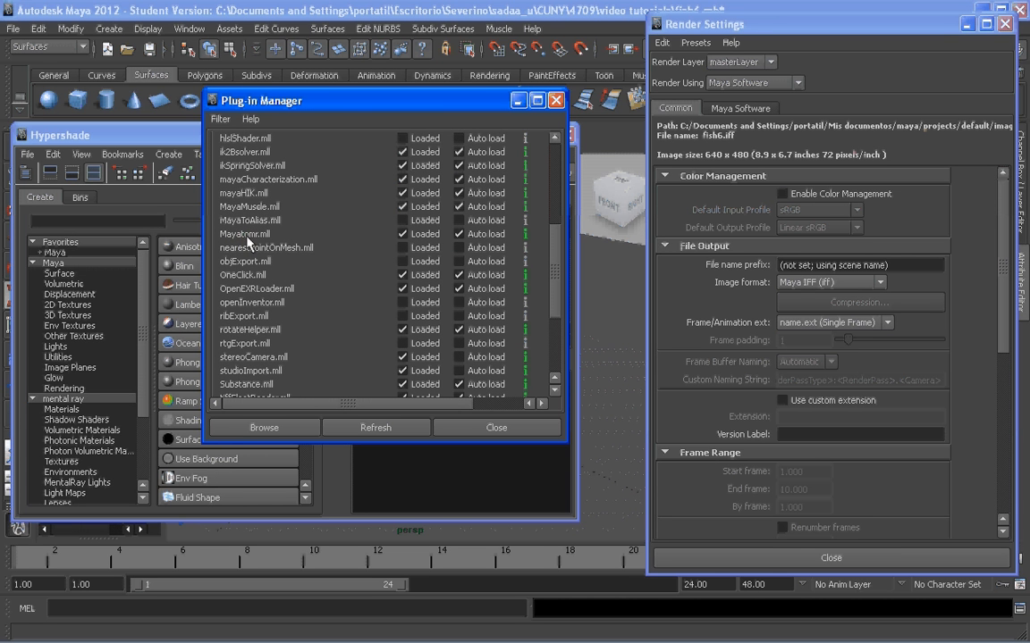
pyautogui.click(413, 236)
pyautogui.click(481, 235)
pyautogui.click(555, 100)
# - Set the renderer to mental ray and open the list of output image formats
pyautogui.click(751, 82)
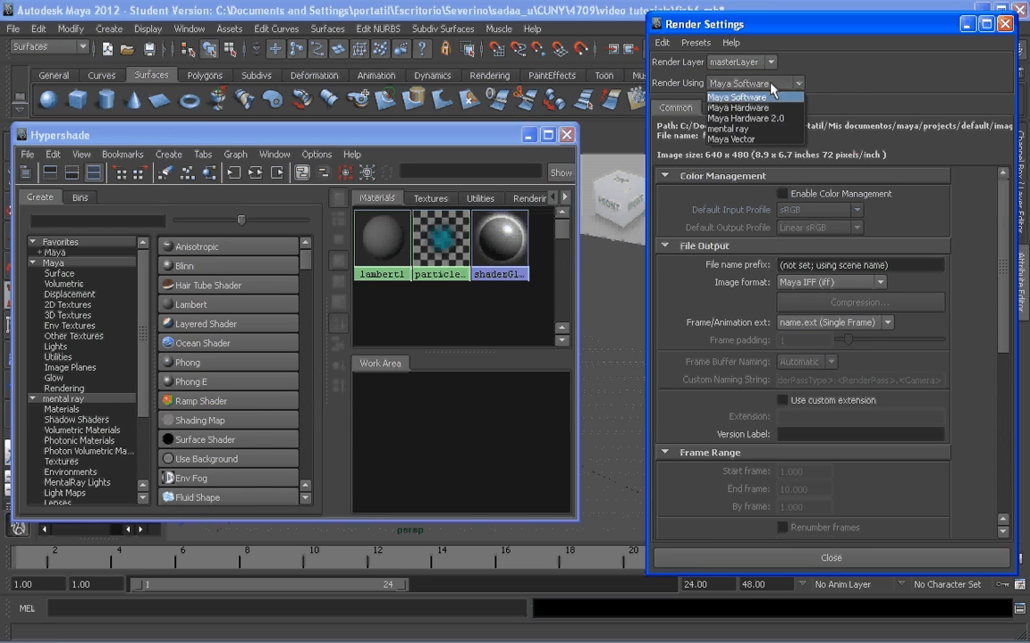
pyautogui.click(726, 129)
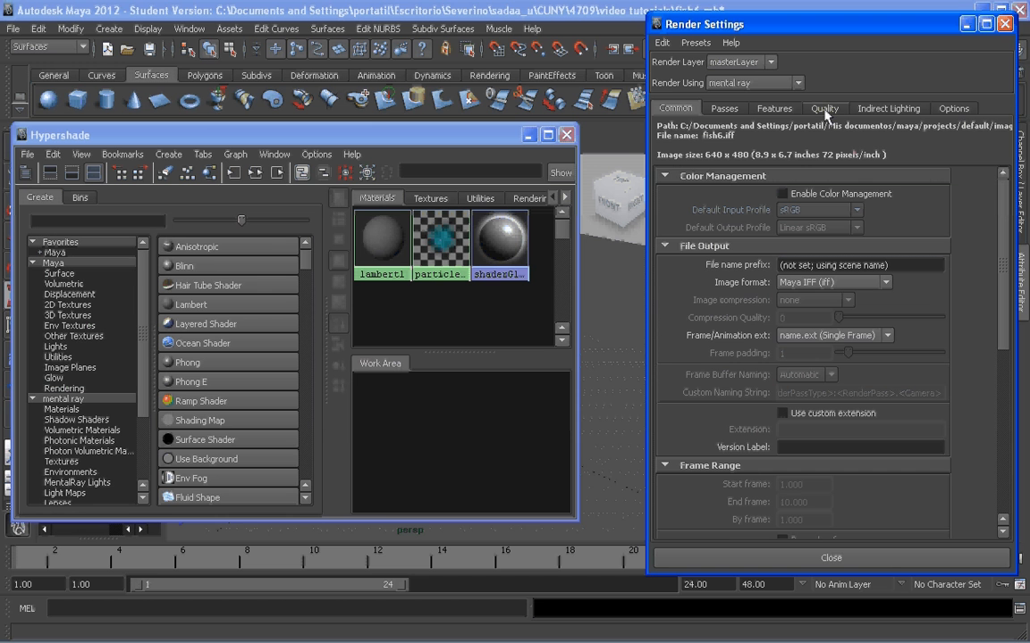
pyautogui.moveTo(1002, 277); pyautogui.dragTo(1002, 291)
pyautogui.click(826, 270)
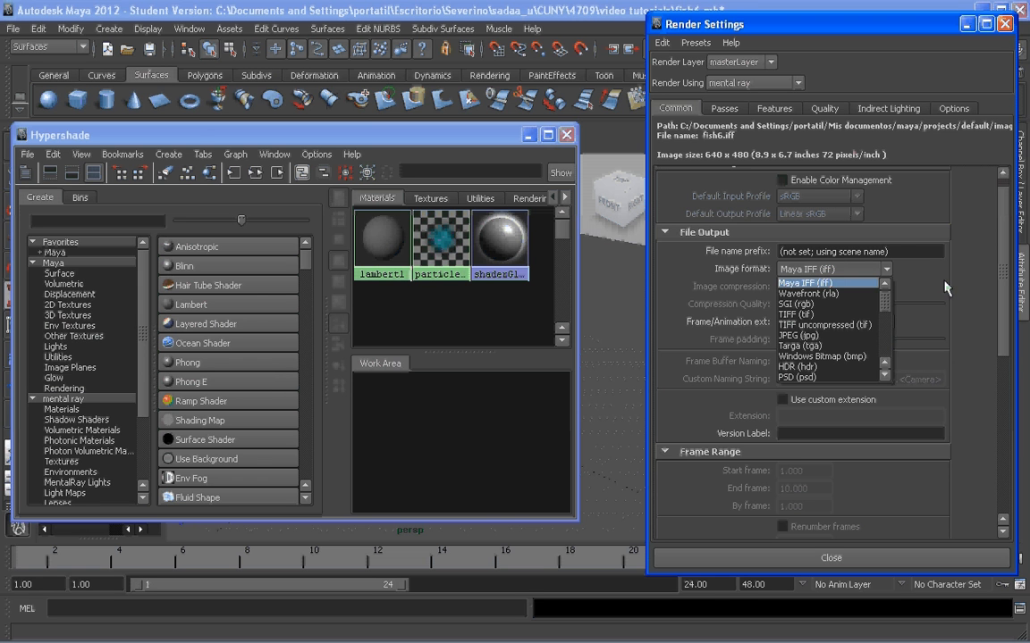
# - Set the render image size preset to HD 720
pyautogui.moveTo(1002, 275); pyautogui.dragTo(997, 418)
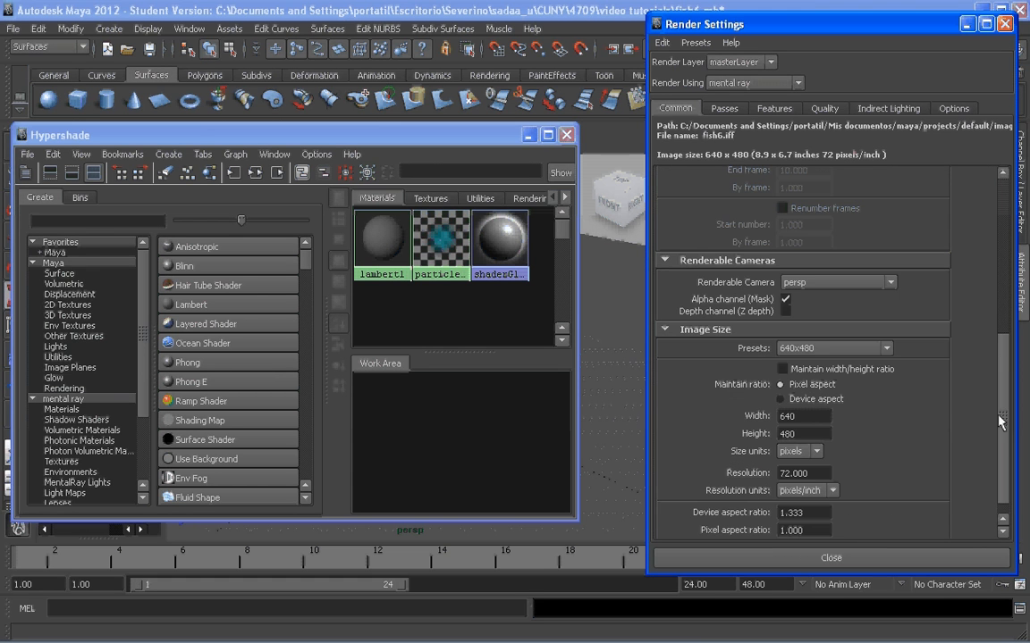
pyautogui.click(829, 350)
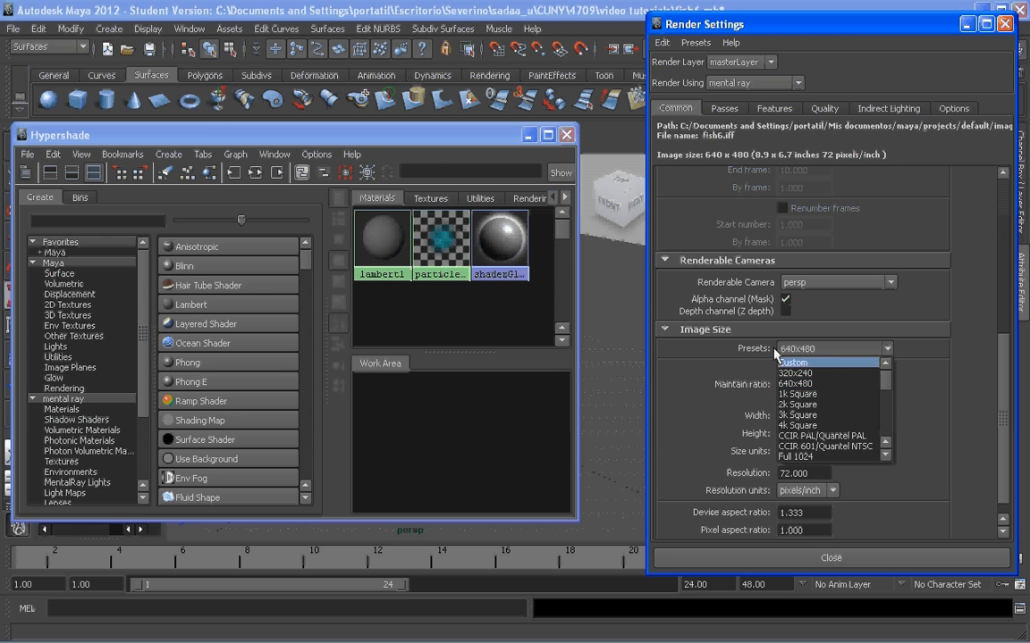
pyautogui.click(702, 377)
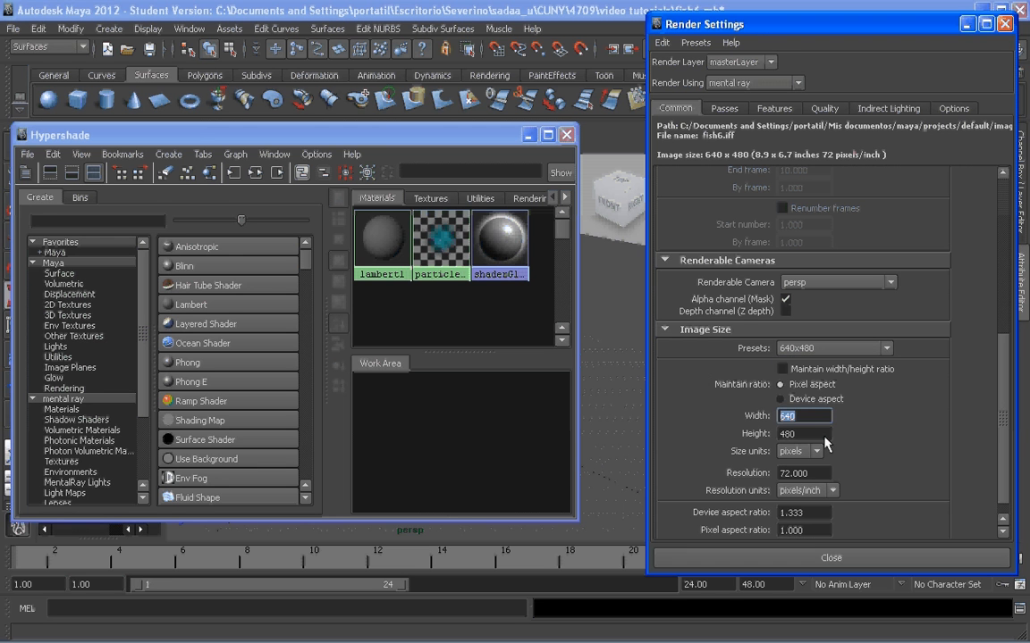
pyautogui.click(791, 350)
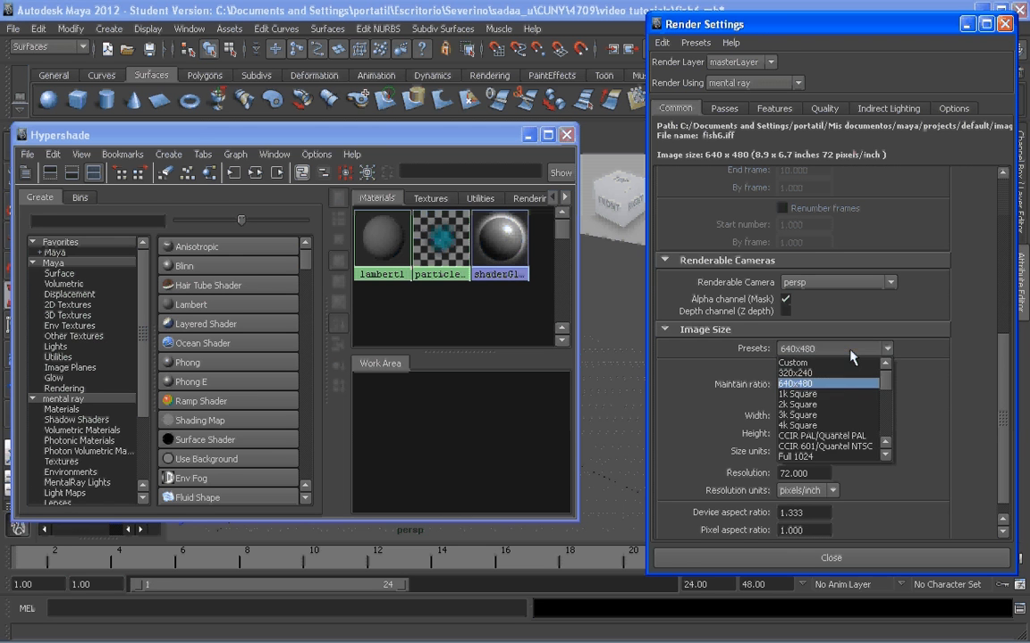
pyautogui.scroll(-3, 855, 393)
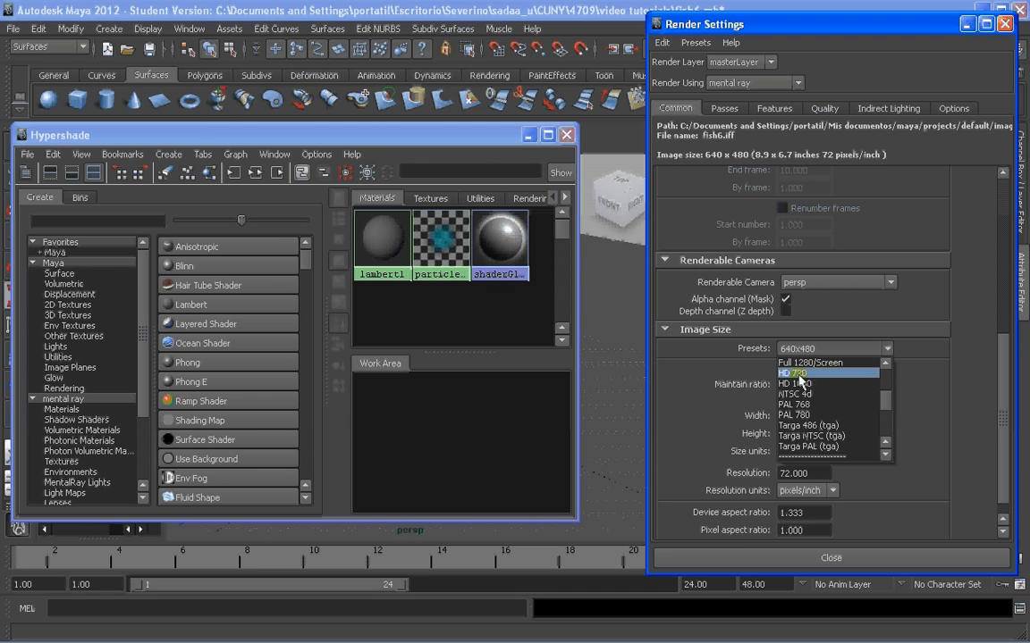
pyautogui.click(798, 373)
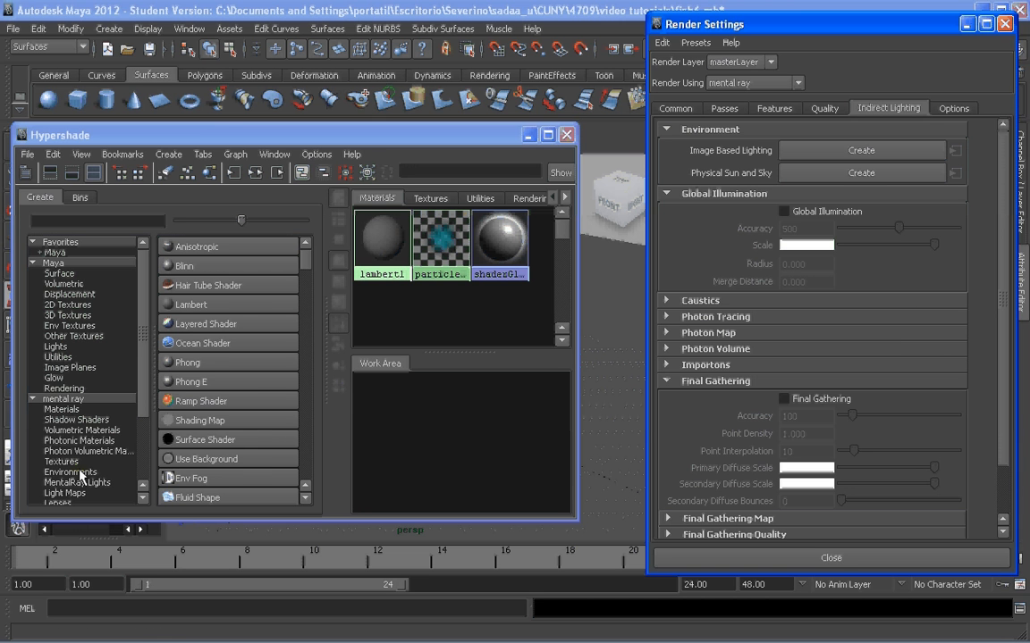
# - Create three mental ray mia_material_x materials in Hypershade and lay them out side by side in the work area
pyautogui.click(65, 400)
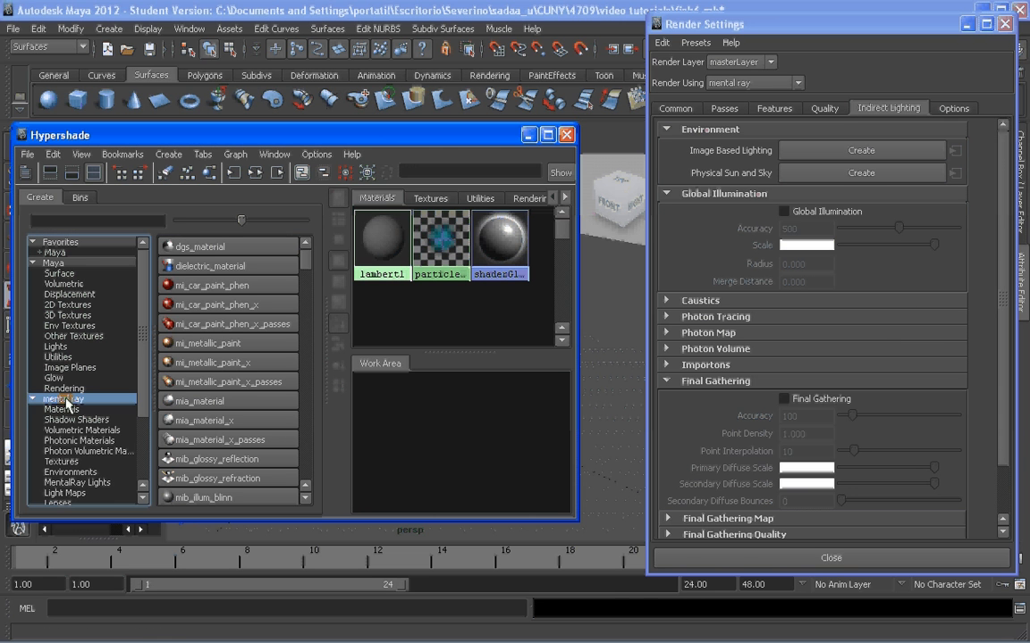
pyautogui.click(306, 267)
pyautogui.scroll(-2, 309, 272)
pyautogui.click(203, 285)
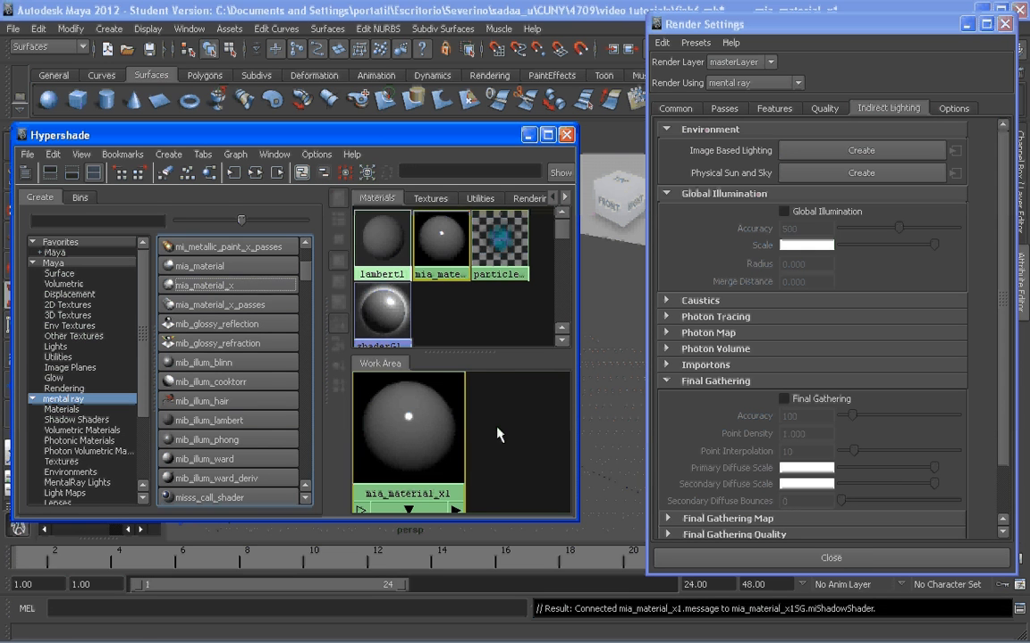
pyautogui.scroll(-2, 497, 428)
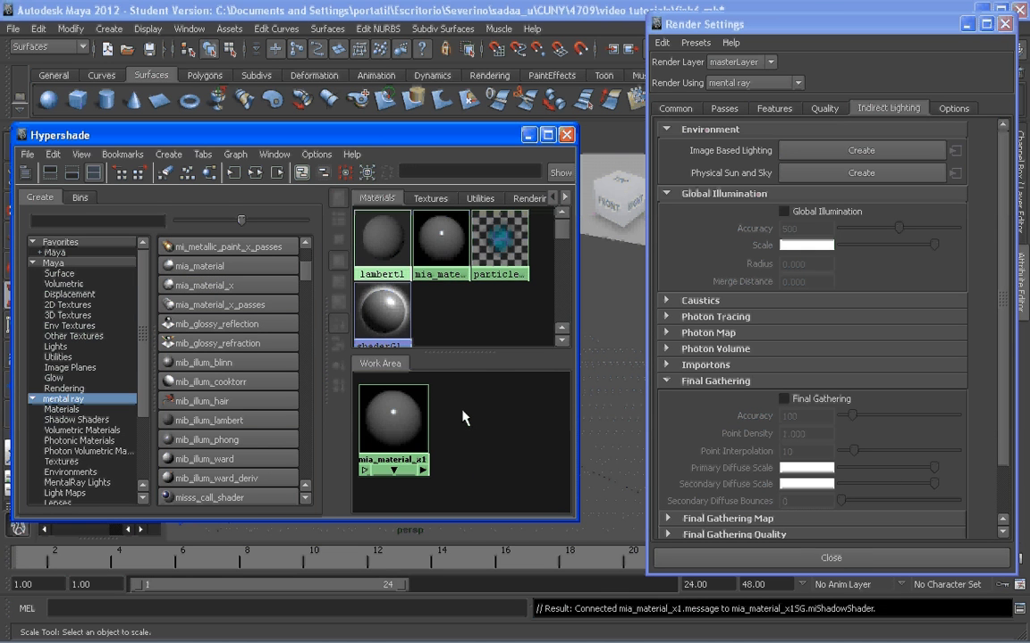
pyautogui.click(250, 286)
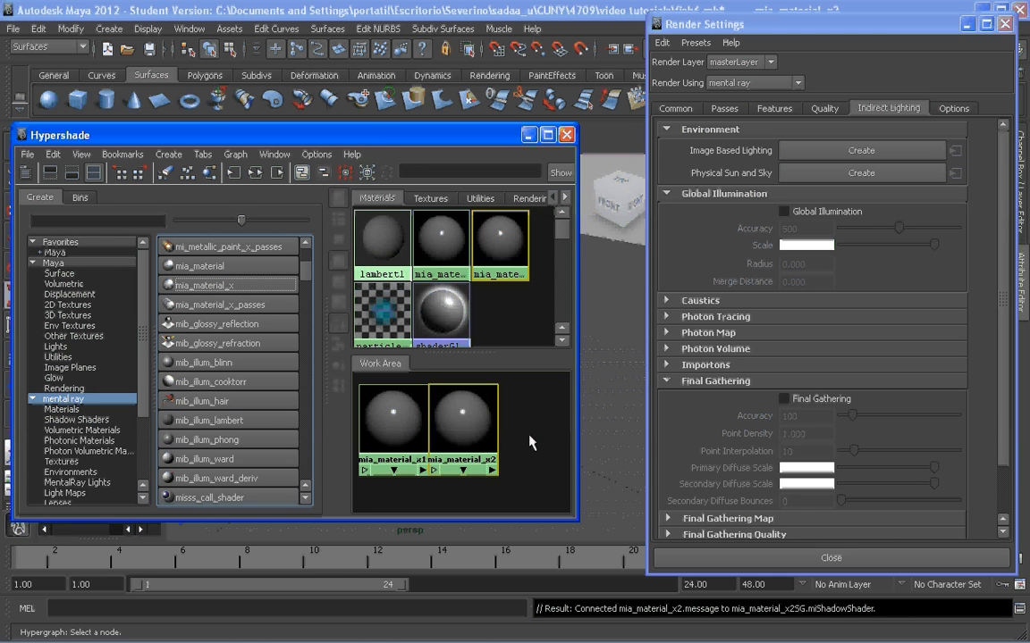
pyautogui.scroll(-1, 529, 437)
pyautogui.moveTo(476, 425)
pyautogui.mouseDown()
pyautogui.moveTo(518, 423)
pyautogui.moveTo(477, 428)
pyautogui.mouseUp()
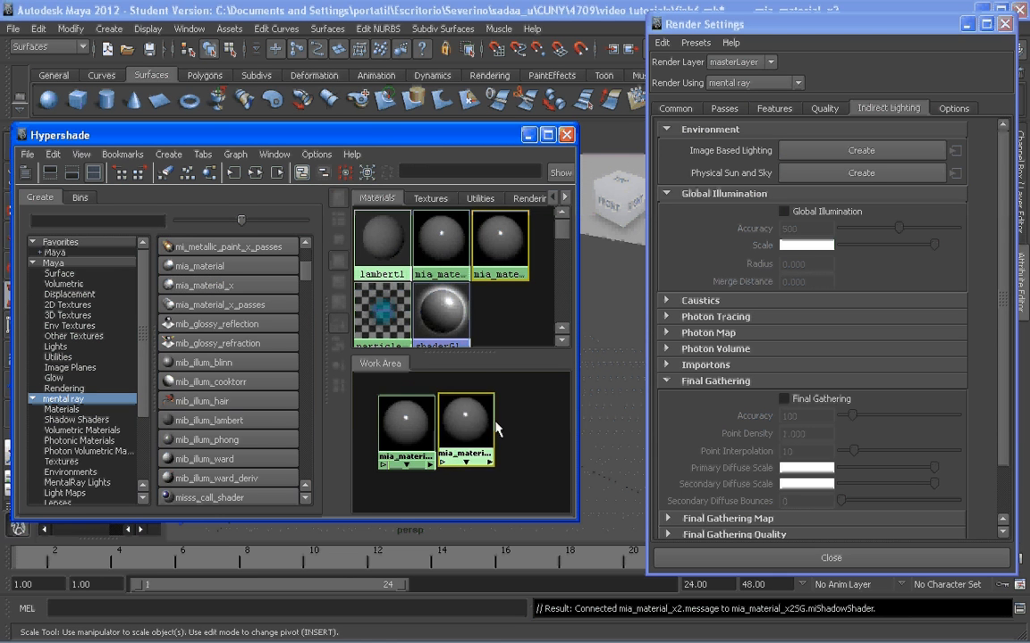
pyautogui.click(209, 282)
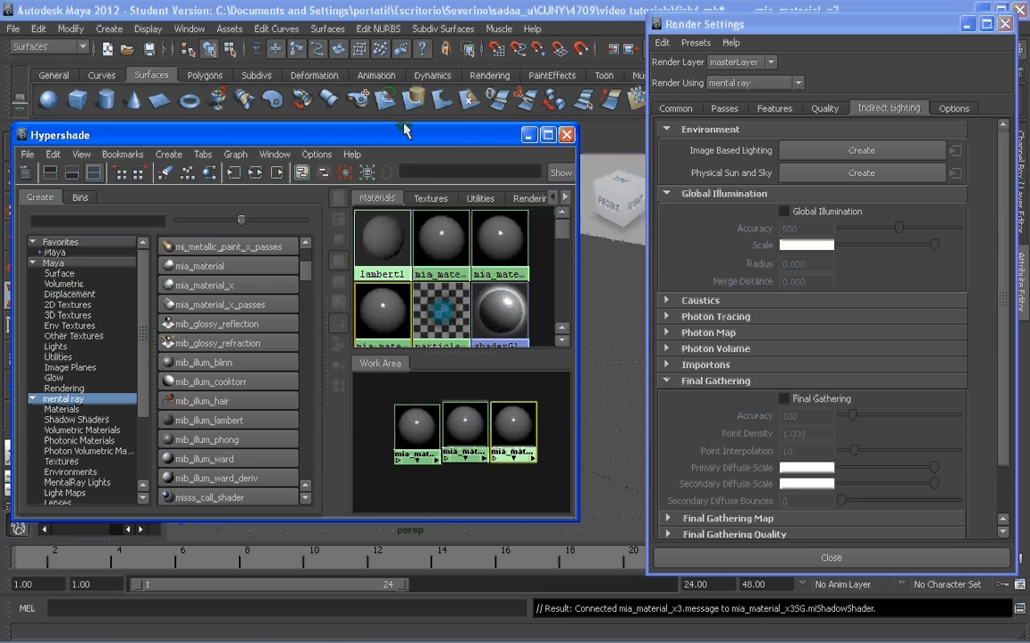
# - Create an Image Based Lighting environment in the mental ray indirect lighting settings
pyautogui.moveTo(471, 141); pyautogui.dragTo(436, 143)
pyautogui.moveTo(838, 25); pyautogui.dragTo(808, 27)
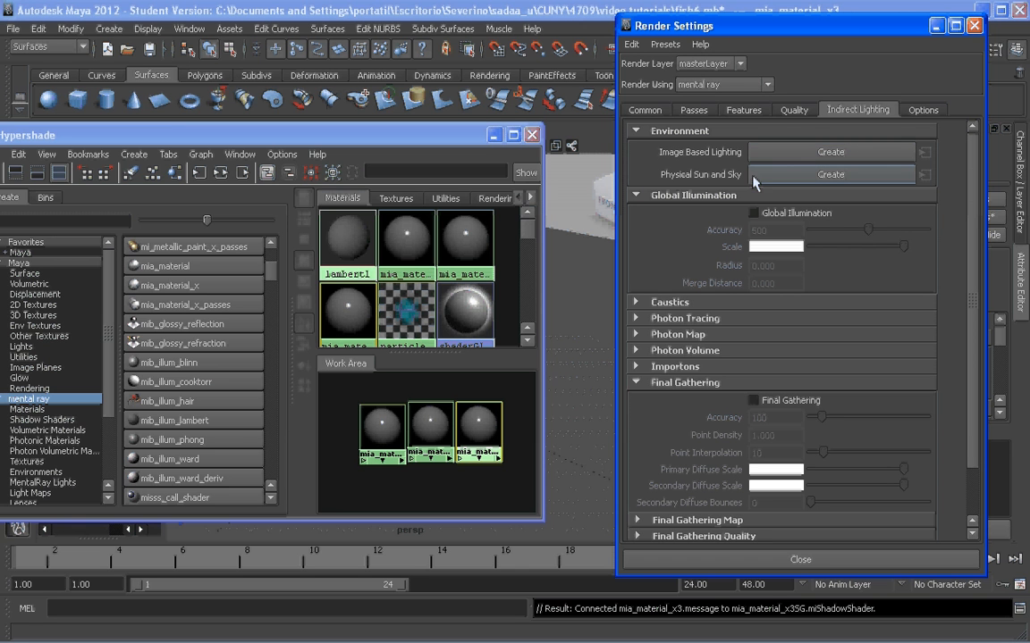
pyautogui.click(819, 154)
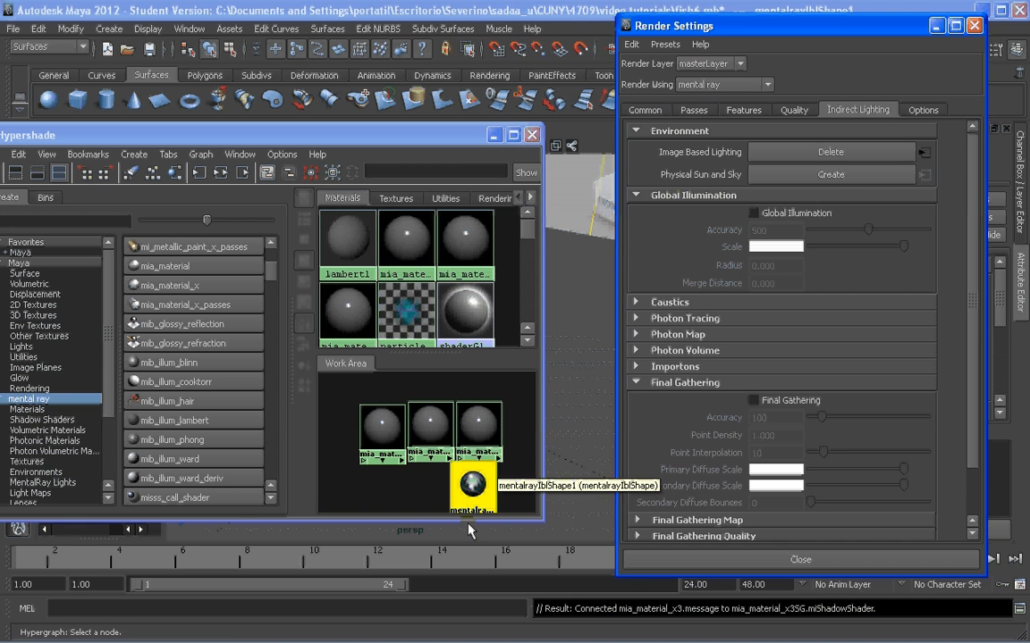
# - Place the image-based lighting node below the first material in the work area, and minimize Hypershade to reveal the viewport
pyautogui.click(447, 501)
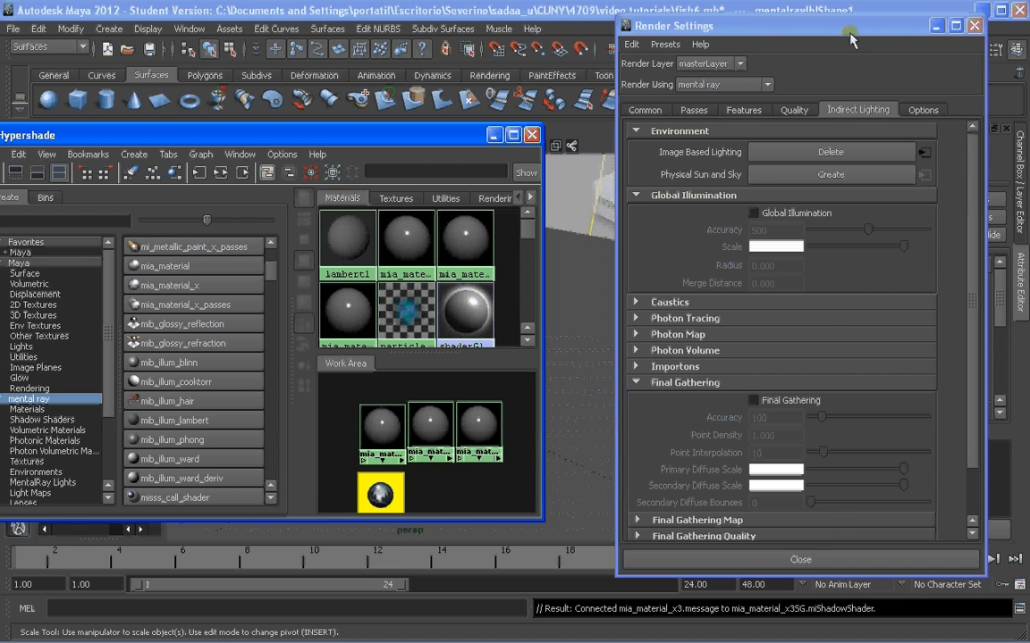
pyautogui.moveTo(765, 32); pyautogui.dragTo(503, 35)
pyautogui.moveTo(619, 33); pyautogui.dragTo(929, 40)
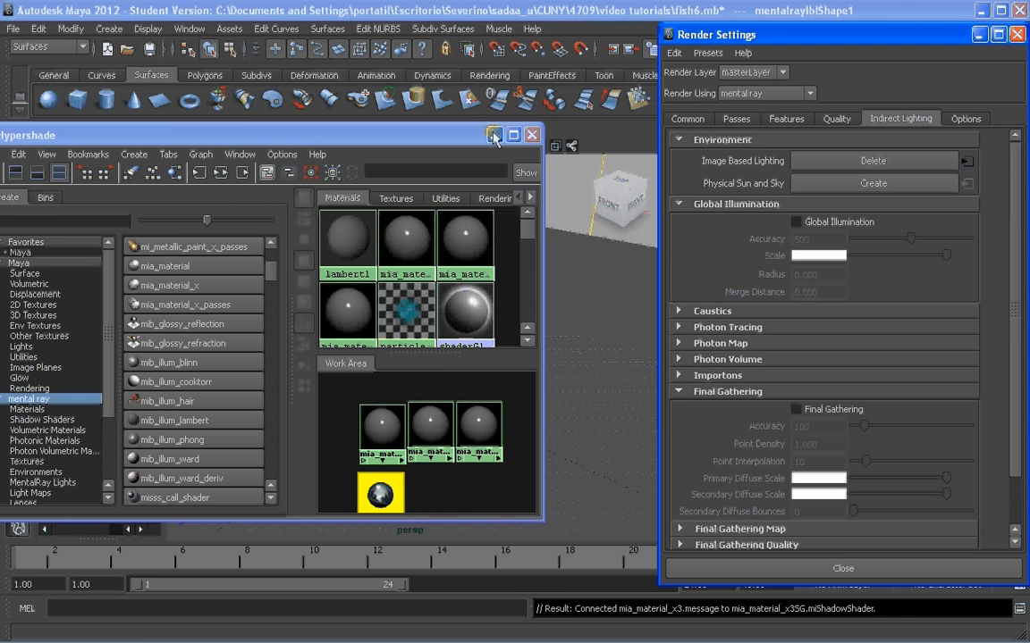
pyautogui.click(494, 135)
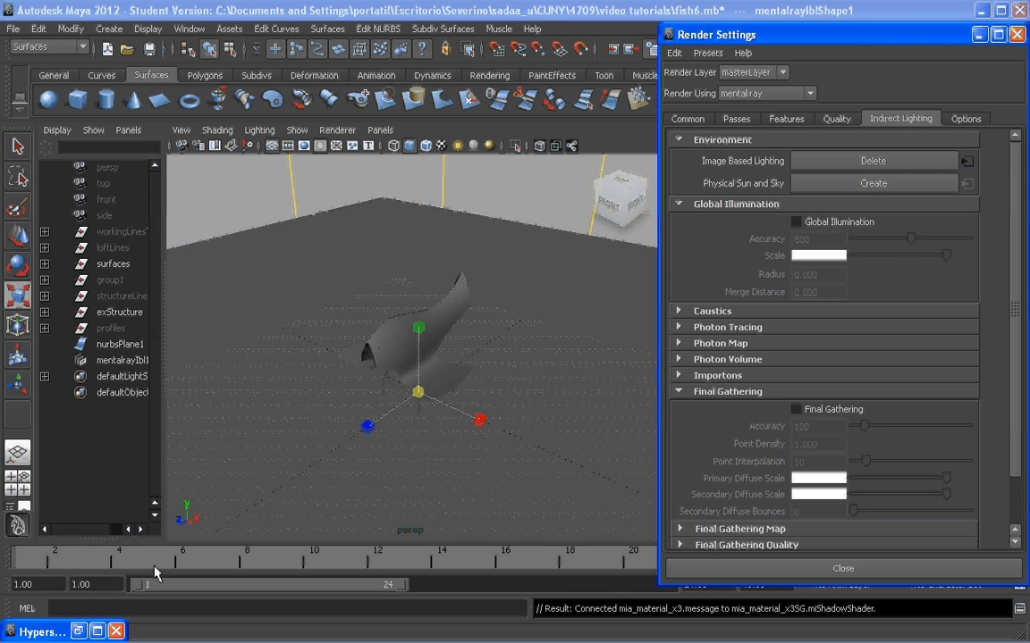
# - Examine the image-based lighting sphere surrounding the model and ground plane in the perspective view
pyautogui.press('f')
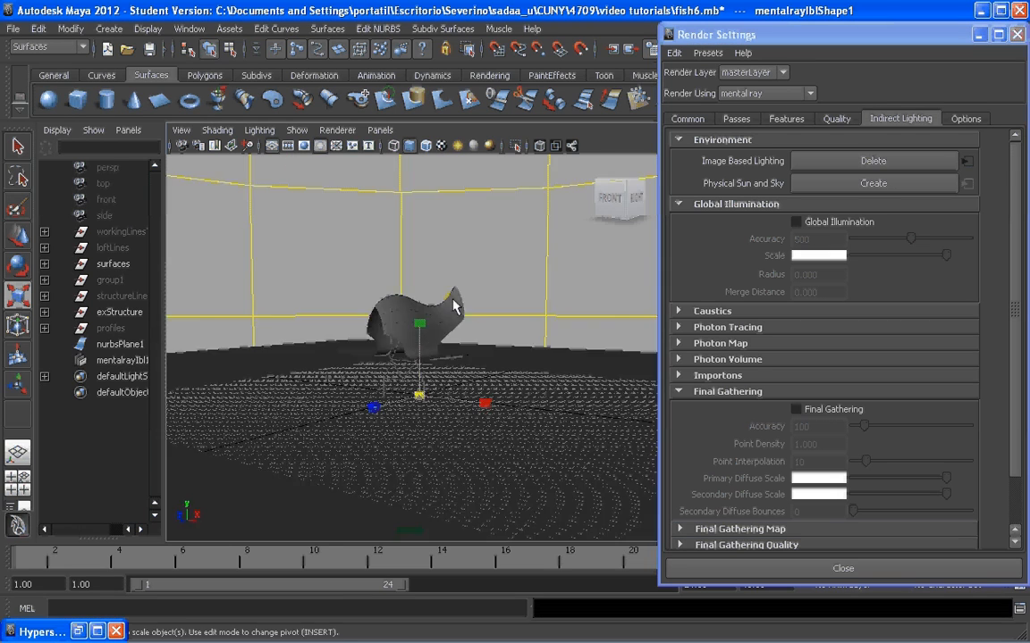
pyautogui.keyDown('alt'); pyautogui.moveTo(465, 279); pyautogui.dragTo(420, 288); pyautogui.keyUp('alt')
pyautogui.scroll(-3, 496, 259)
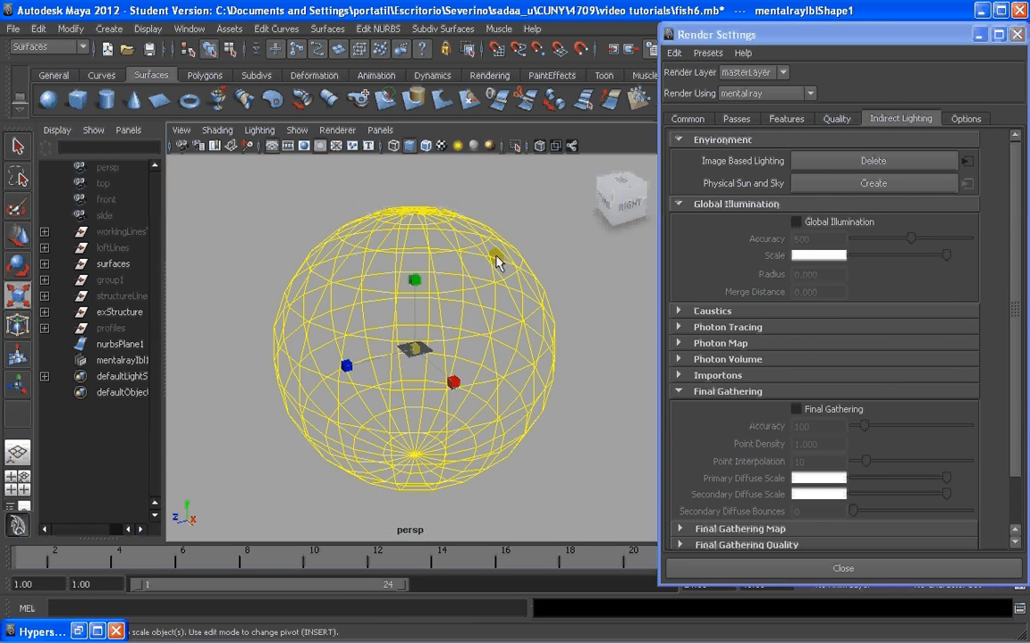
pyautogui.scroll(5, 437, 328)
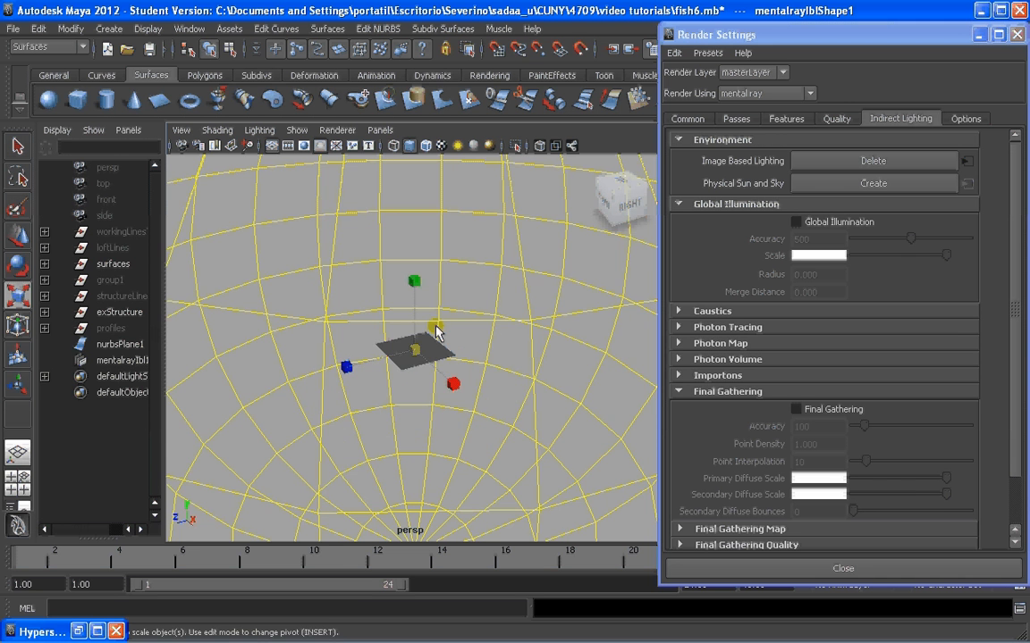
pyautogui.keyDown('alt'); pyautogui.moveTo(437, 328); pyautogui.dragTo(474, 306); pyautogui.keyUp('alt')
pyautogui.scroll(3, 471, 344)
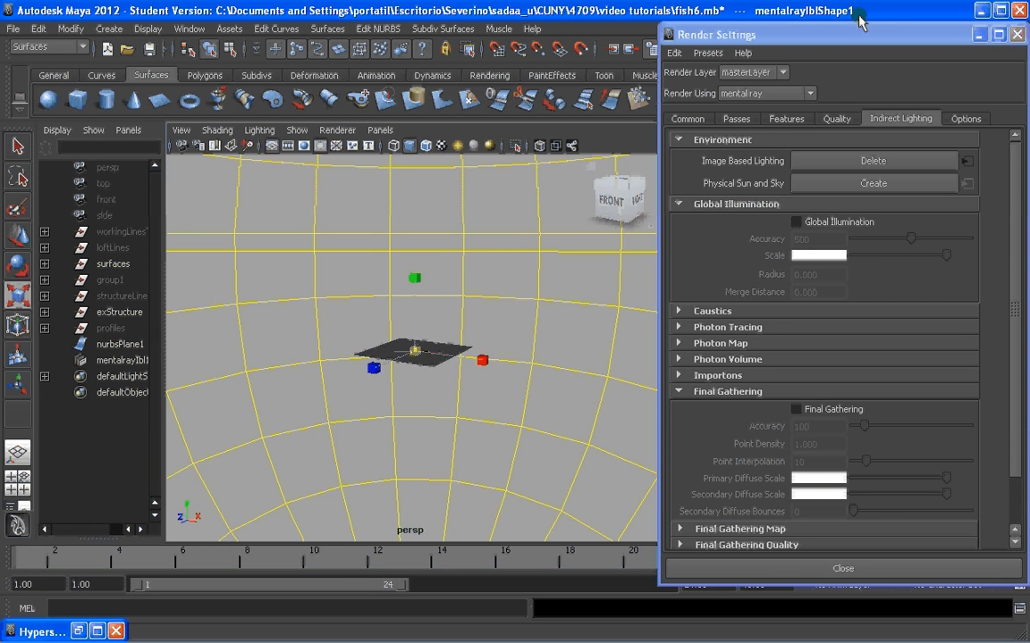
# - Select the image-based lighting sphere and load beach_probe.hdr as its image file
pyautogui.moveTo(881, 30); pyautogui.dragTo(212, 33)
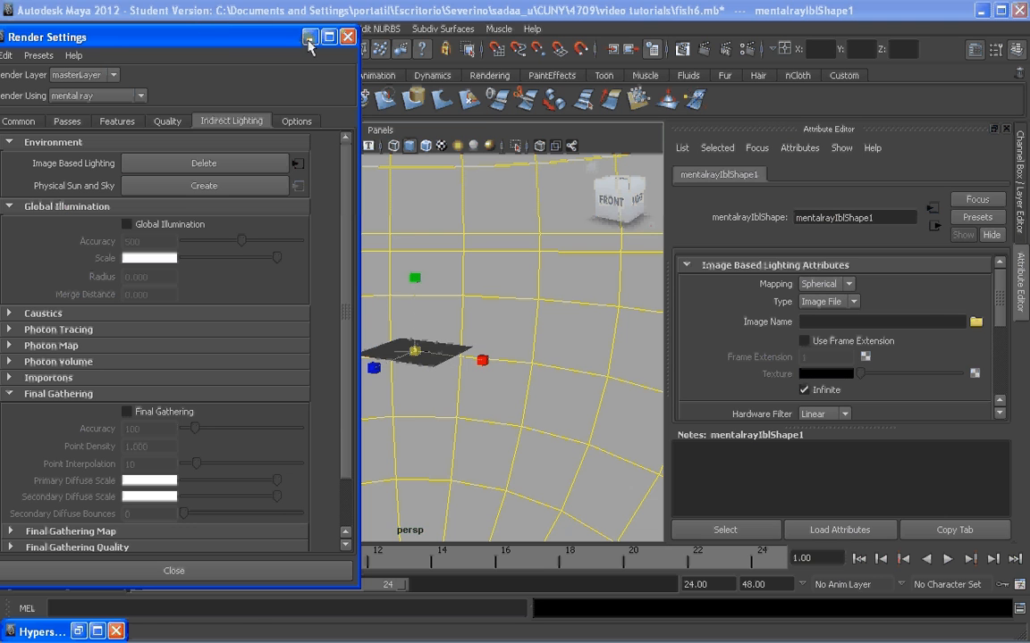
pyautogui.keyDown('alt'); pyautogui.moveTo(563, 305); pyautogui.dragTo(590, 308); pyautogui.keyUp('alt')
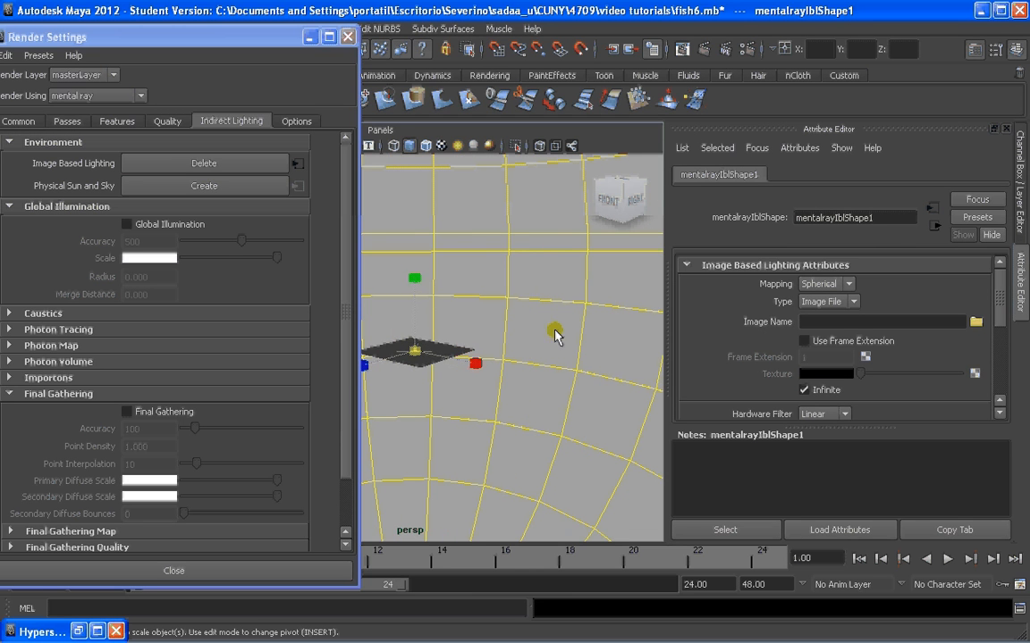
pyautogui.click(459, 209)
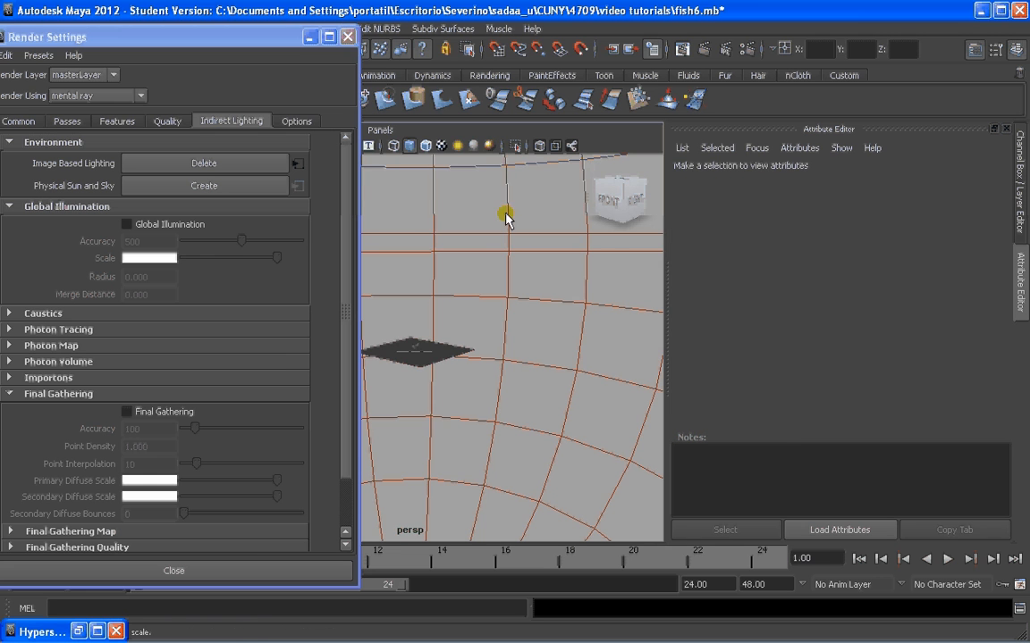
pyautogui.click(496, 253)
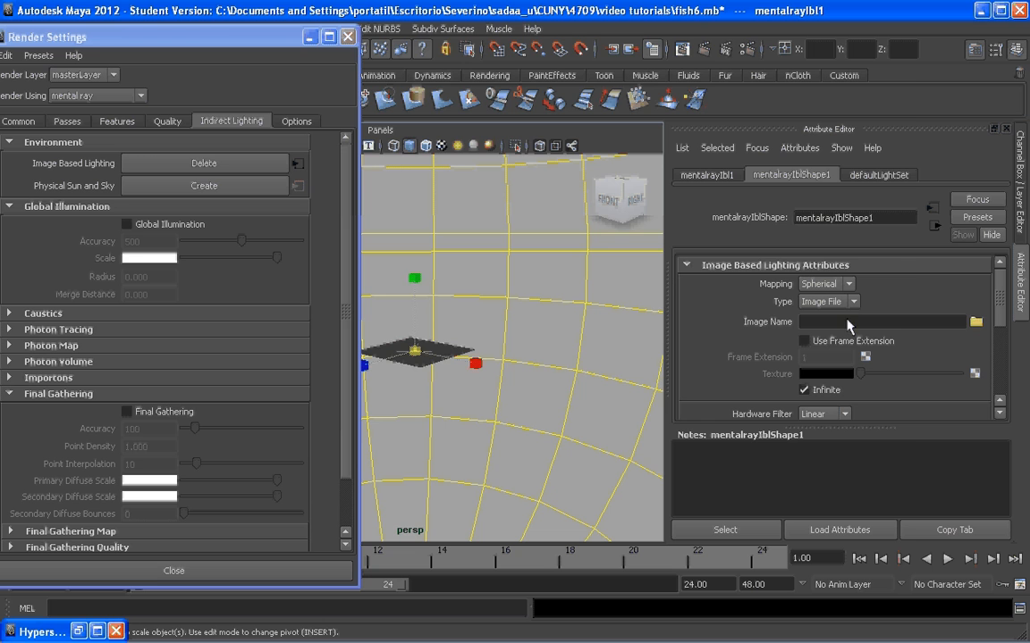
pyautogui.click(976, 322)
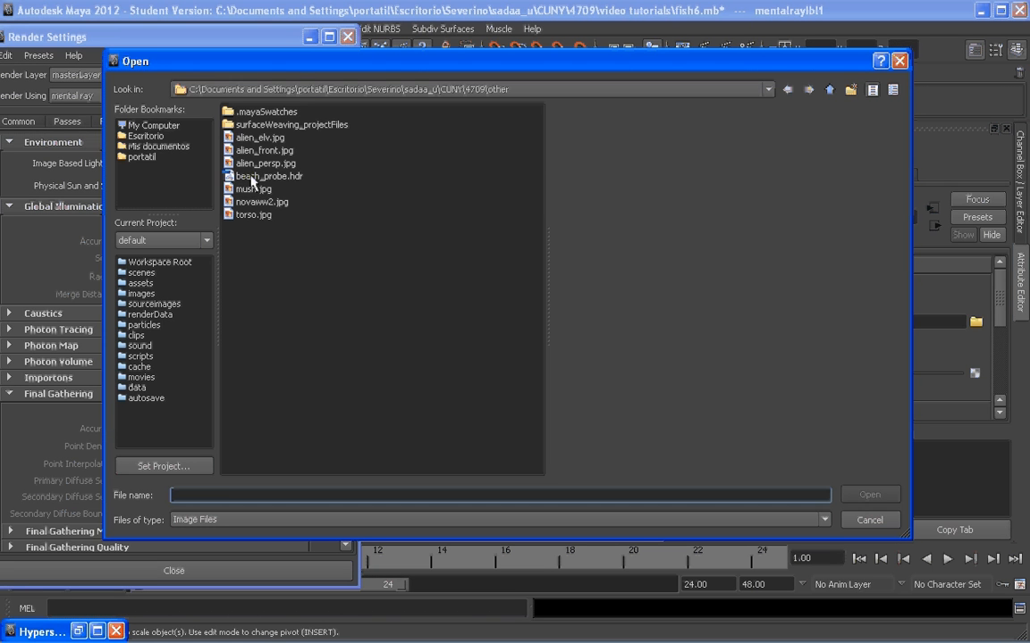
pyautogui.click(257, 177)
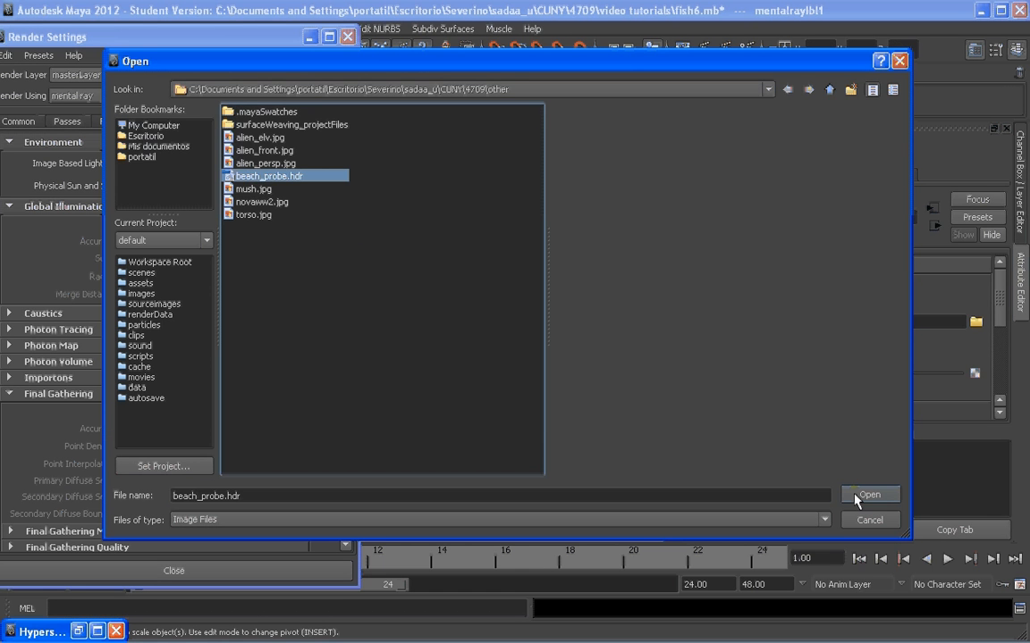
pyautogui.click(856, 497)
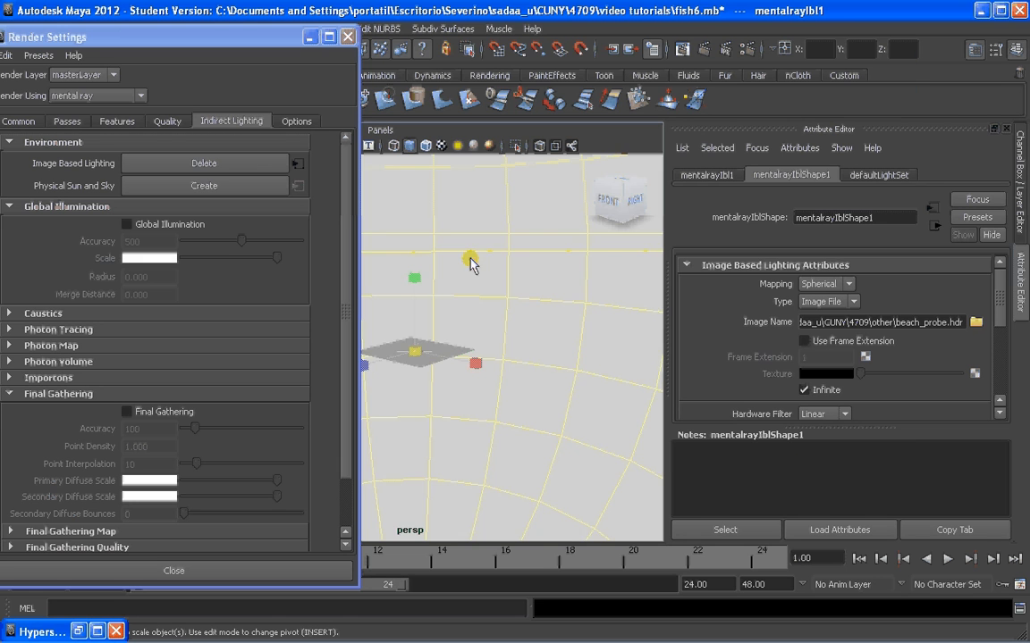
# - Examine how the beach image wraps around the lighting sphere from several angles
pyautogui.scroll(-5, 470, 262)
pyautogui.keyDown('alt'); pyautogui.moveTo(500, 288); pyautogui.dragTo(559, 334); pyautogui.keyUp('alt')
pyautogui.scroll(-5, 468, 293)
pyautogui.keyDown('alt'); pyautogui.moveTo(476, 334); pyautogui.dragTo(570, 355, button='middle'); pyautogui.keyUp('alt')
pyautogui.moveTo(535, 326)
pyautogui.keyDown('alt'); pyautogui.mouseDown()
pyautogui.moveTo(446, 324)
pyautogui.moveTo(478, 350)
pyautogui.mouseUp(); pyautogui.keyUp('alt')
pyautogui.moveTo(478, 350)
pyautogui.keyDown('alt'); pyautogui.mouseDown(button='right')
pyautogui.moveTo(486, 365)
pyautogui.moveTo(491, 359)
pyautogui.mouseUp(button='right'); pyautogui.keyUp('alt')
pyautogui.keyDown('alt'); pyautogui.moveTo(494, 357); pyautogui.dragTo(499, 335); pyautogui.keyUp('alt')
pyautogui.keyDown('alt'); pyautogui.moveTo(499, 335); pyautogui.dragTo(515, 337, button='right'); pyautogui.keyUp('alt')
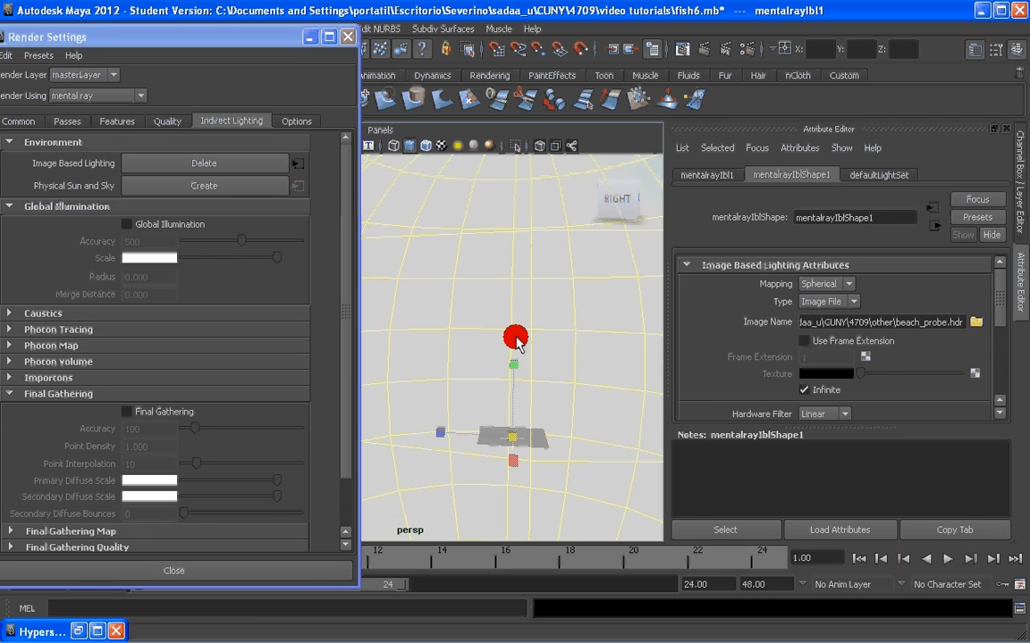
# - Set the mapping of the image-based lighting sphere to Angular
pyautogui.click(822, 284)
pyautogui.click(809, 309)
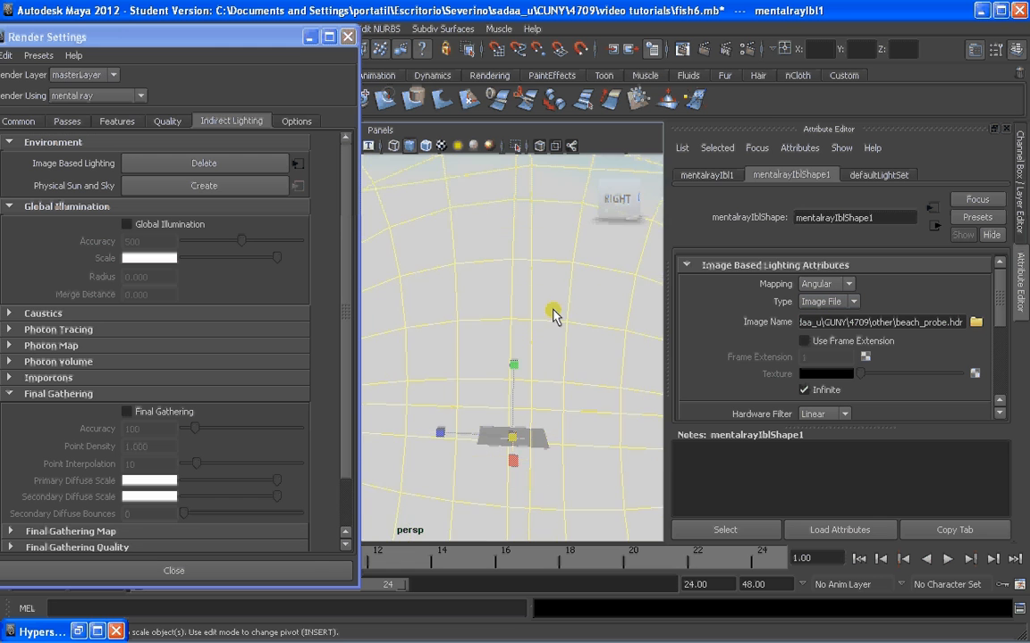
pyautogui.keyDown('alt'); pyautogui.moveTo(553, 313); pyautogui.dragTo(529, 317, button='right'); pyautogui.keyUp('alt')
pyautogui.keyDown('alt'); pyautogui.moveTo(530, 319); pyautogui.dragTo(526, 355); pyautogui.keyUp('alt')
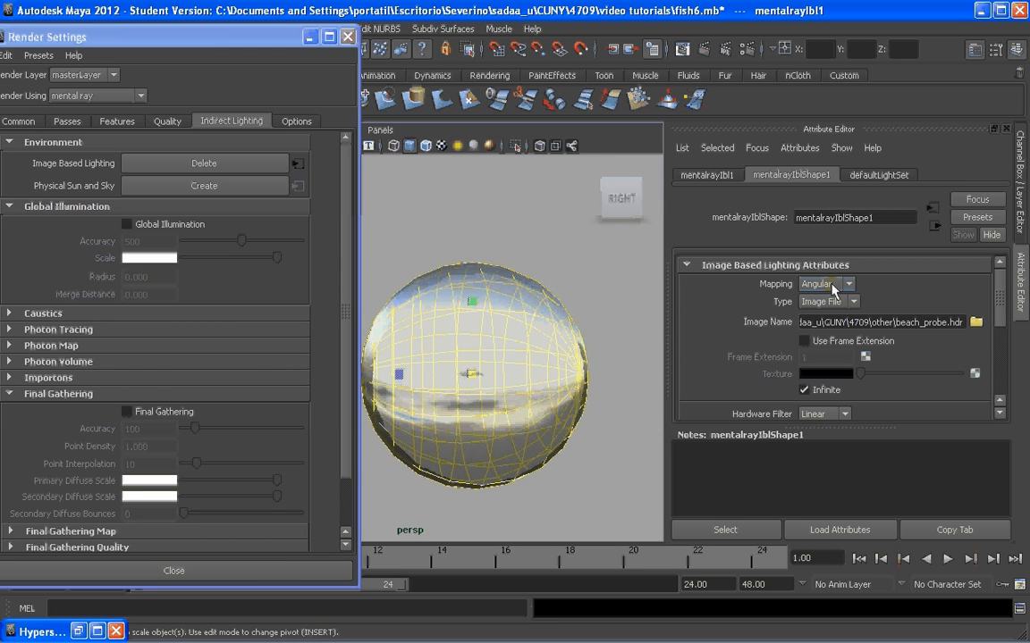
pyautogui.keyDown('alt'); pyautogui.moveTo(592, 310); pyautogui.dragTo(510, 334); pyautogui.keyUp('alt')
pyautogui.scroll(4, 511, 333)
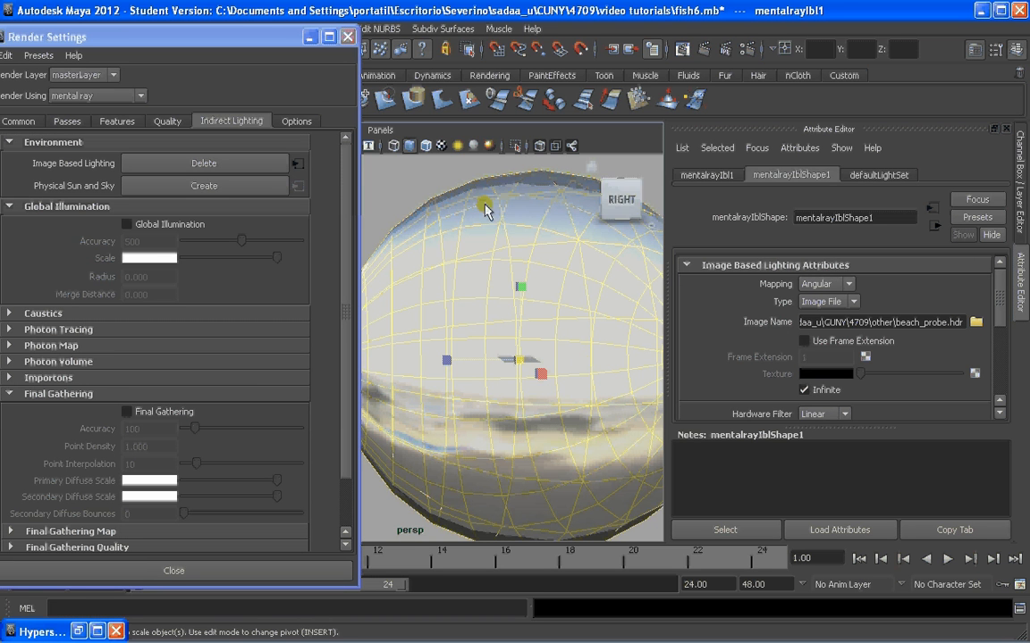
# - Rotate the image-based lighting sphere to reorient the beach image around the ground plane, and minimize Render Settings
pyautogui.press('e')
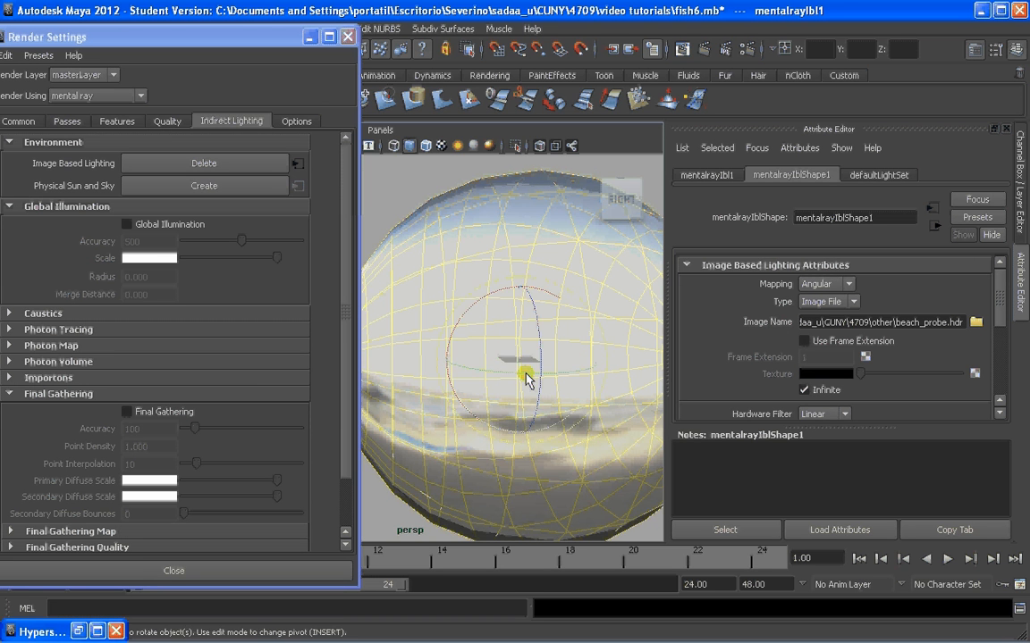
pyautogui.moveTo(526, 373); pyautogui.dragTo(346, 331)
pyautogui.scroll(-5, 555, 376)
pyautogui.scroll(5, 527, 367)
pyautogui.scroll(-5, 466, 351)
pyautogui.click(311, 37)
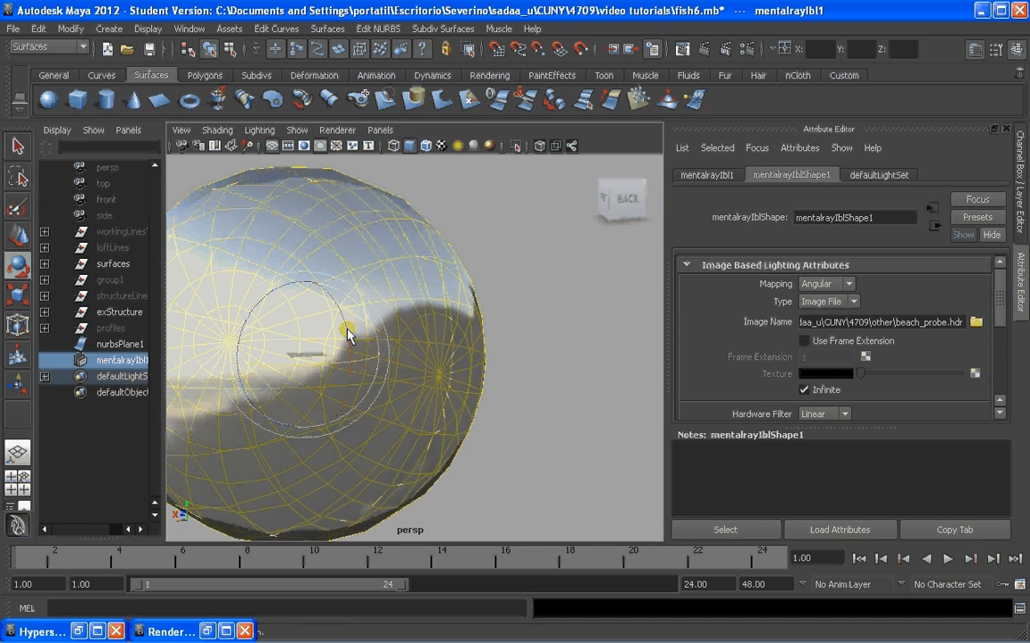
# - Examine the beach environment behind the model and ground plane from inside the lighting sphere
pyautogui.scroll(4, 346, 330)
pyautogui.keyDown('alt'); pyautogui.moveTo(347, 330); pyautogui.dragTo(423, 329, button='middle'); pyautogui.keyUp('alt')
pyautogui.scroll(4, 447, 338)
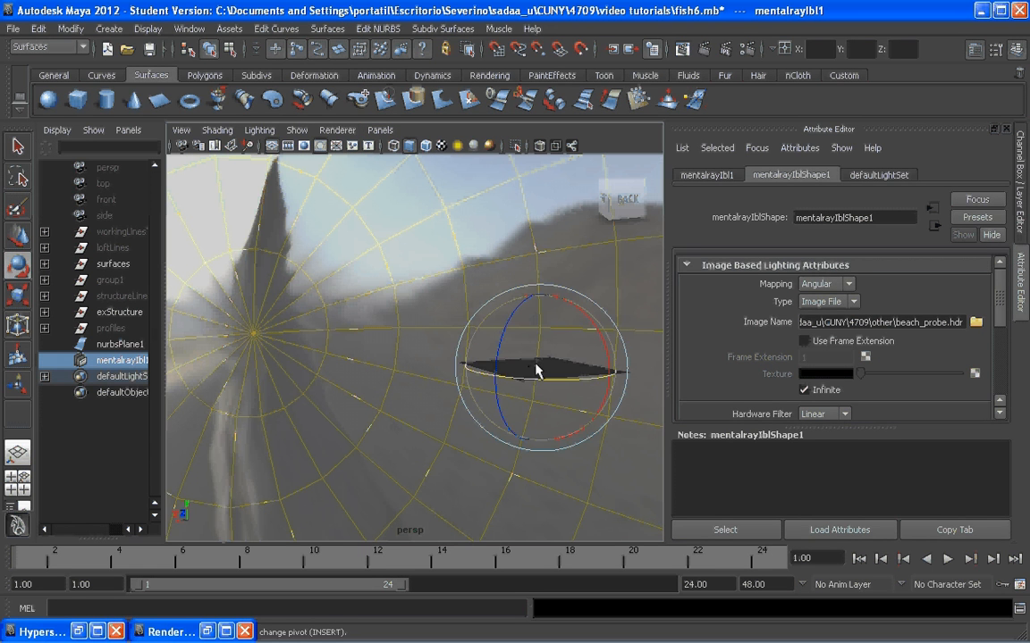
pyautogui.scroll(4, 592, 358)
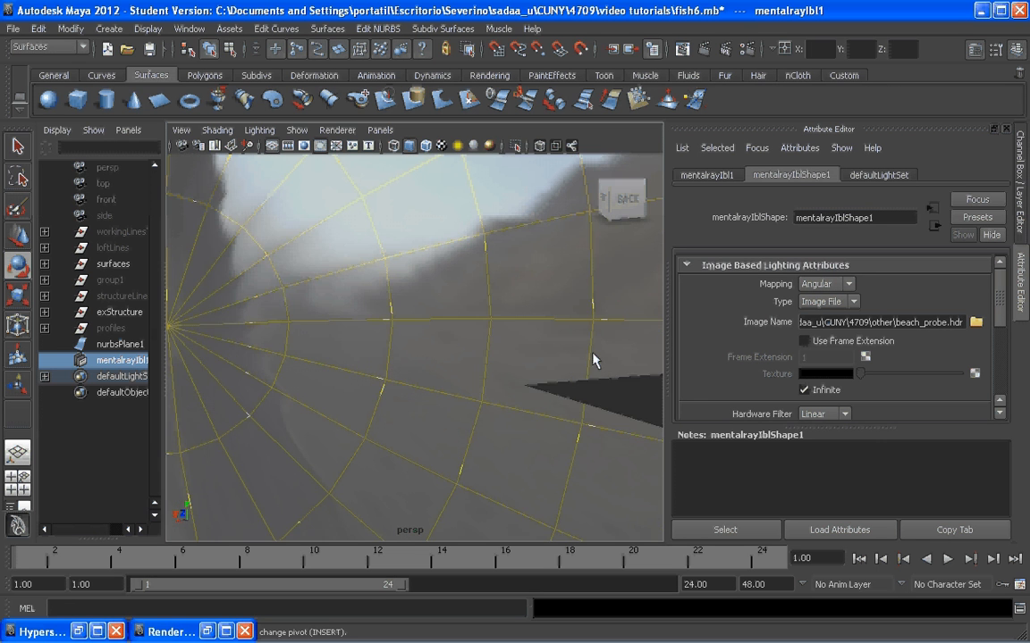
pyautogui.keyDown('alt'); pyautogui.moveTo(592, 358); pyautogui.dragTo(354, 352, button='middle'); pyautogui.keyUp('alt')
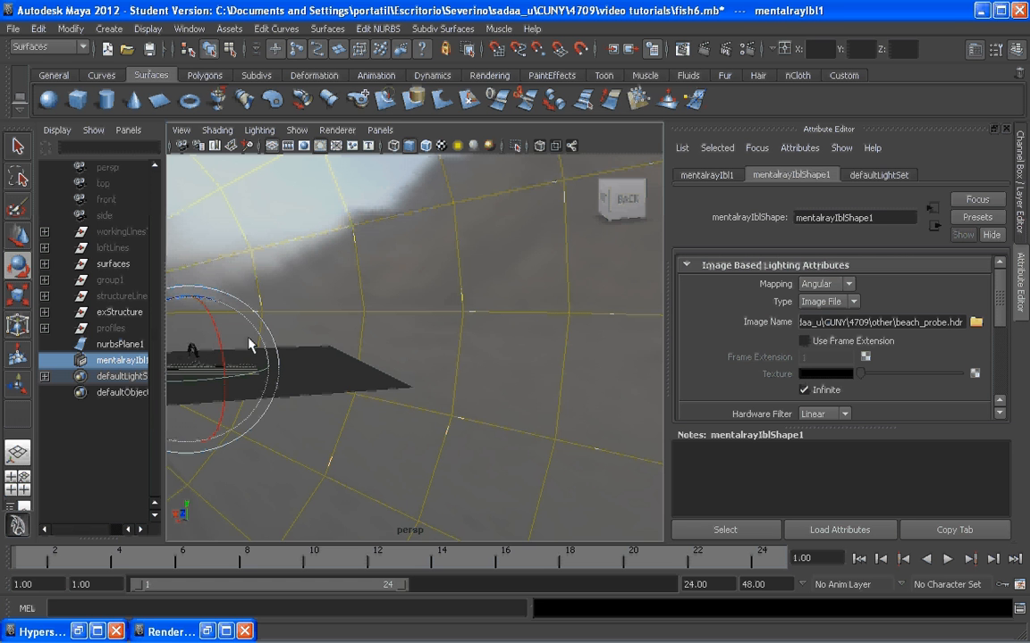
pyautogui.keyDown('alt'); pyautogui.moveTo(248, 339); pyautogui.dragTo(389, 320, button='middle'); pyautogui.keyUp('alt')
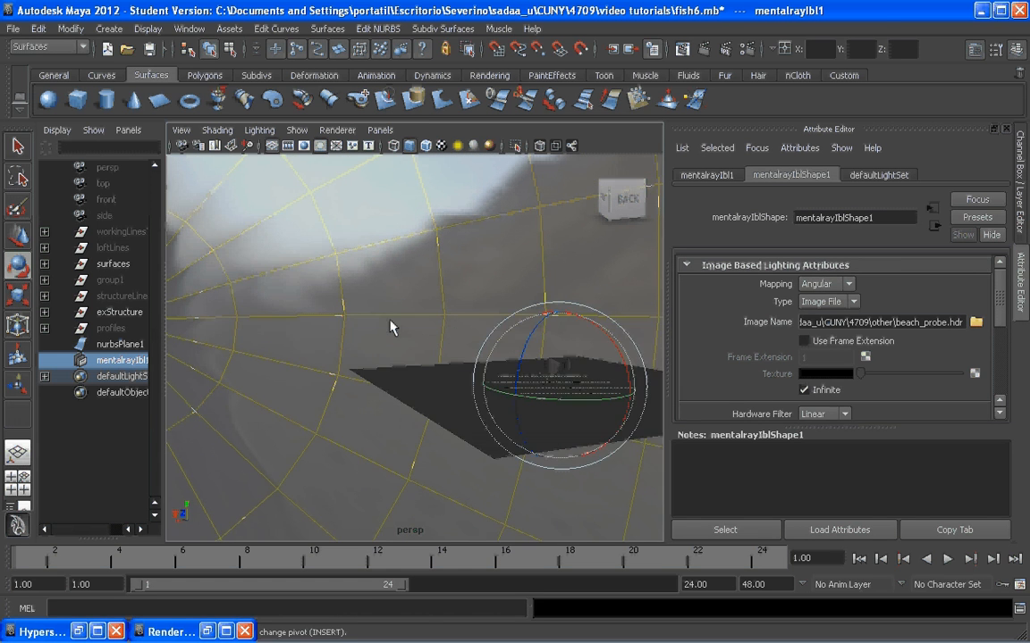
pyautogui.moveTo(390, 327)
pyautogui.keyDown('alt'); pyautogui.mouseDown()
pyautogui.moveTo(371, 331)
pyautogui.moveTo(376, 279)
pyautogui.moveTo(375, 326)
pyautogui.mouseUp(); pyautogui.keyUp('alt')
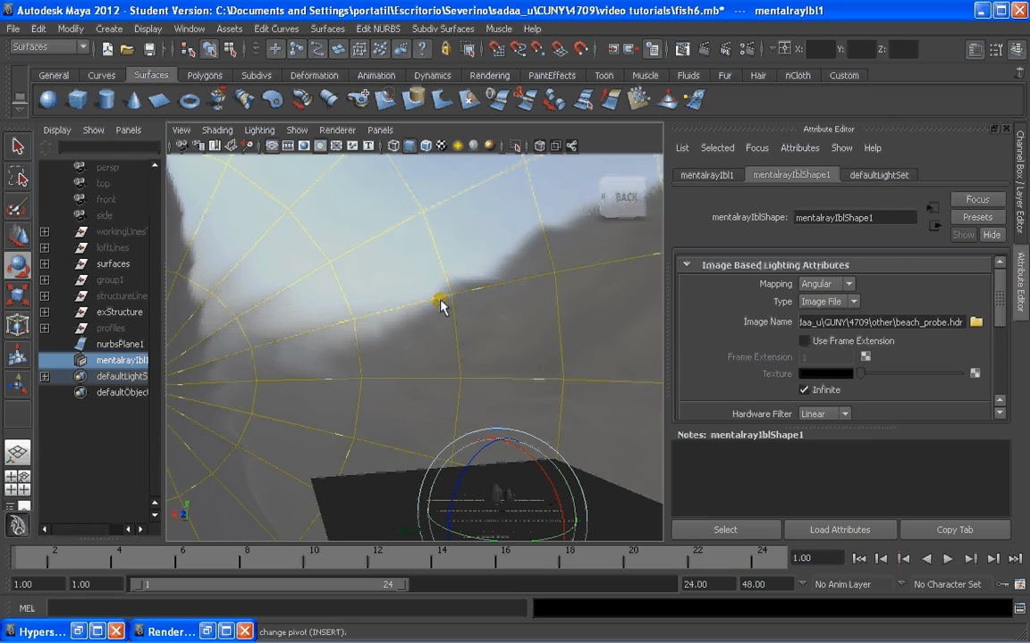
pyautogui.keyDown('alt'); pyautogui.moveTo(488, 332); pyautogui.dragTo(529, 340); pyautogui.keyUp('alt')
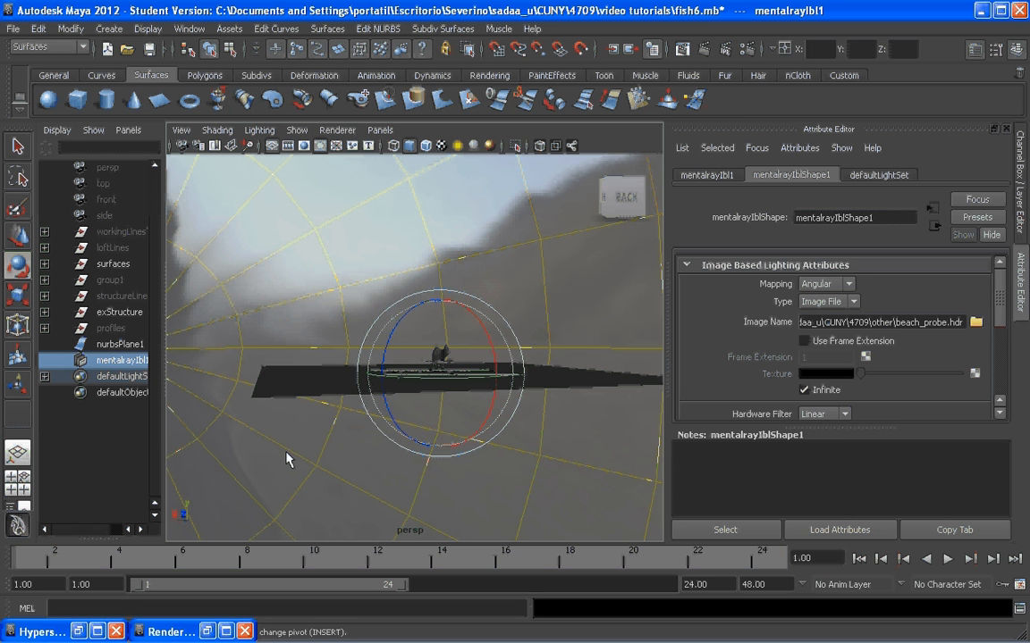
# - Set the mental ray quality preset to Production and close Render Settings
pyautogui.click(205, 630)
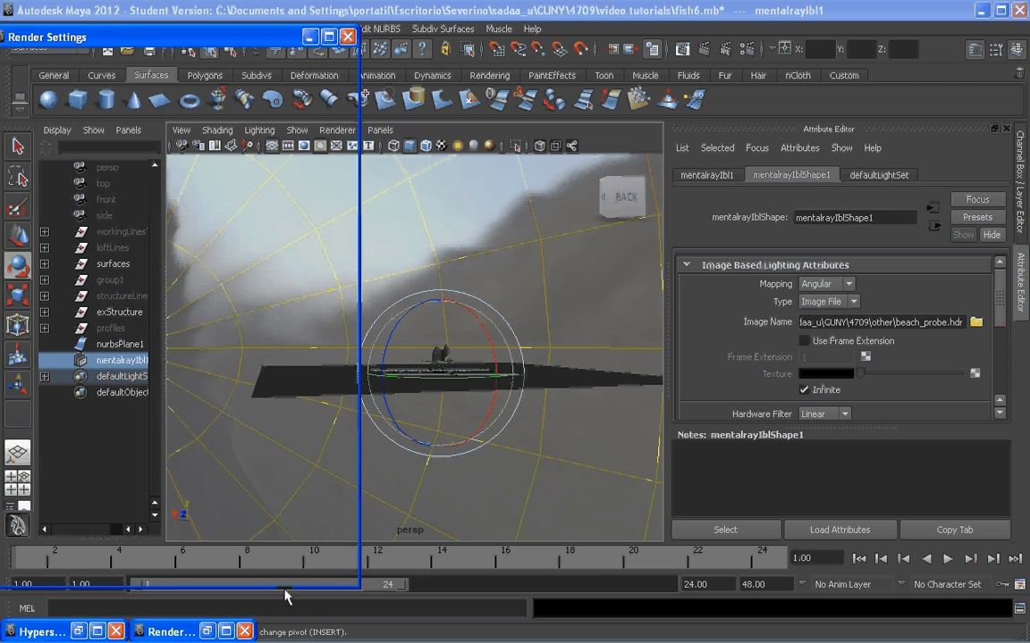
pyautogui.moveTo(223, 33); pyautogui.dragTo(554, 35)
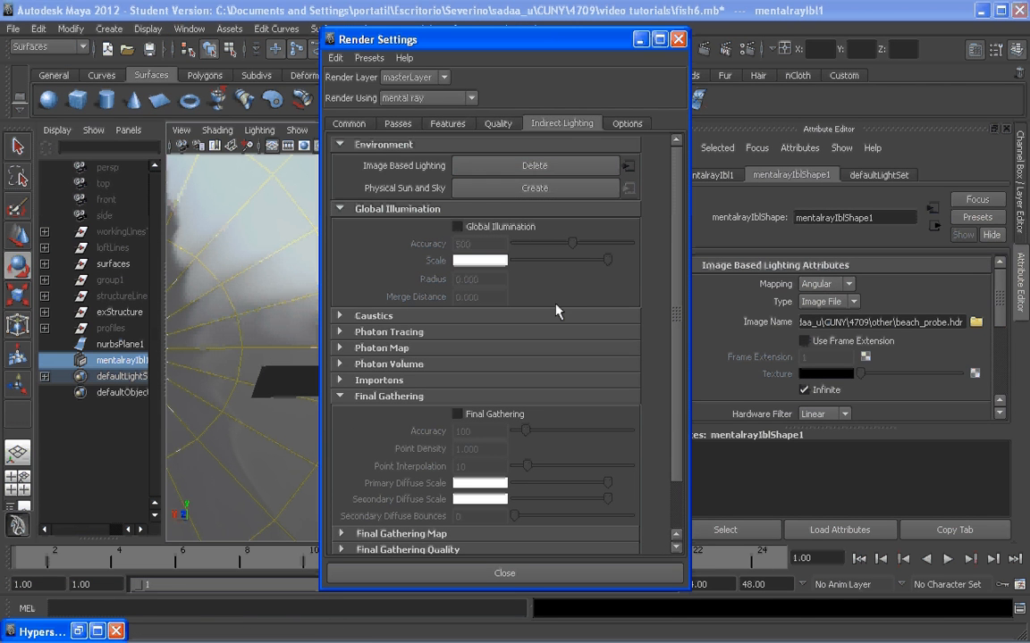
pyautogui.click(497, 124)
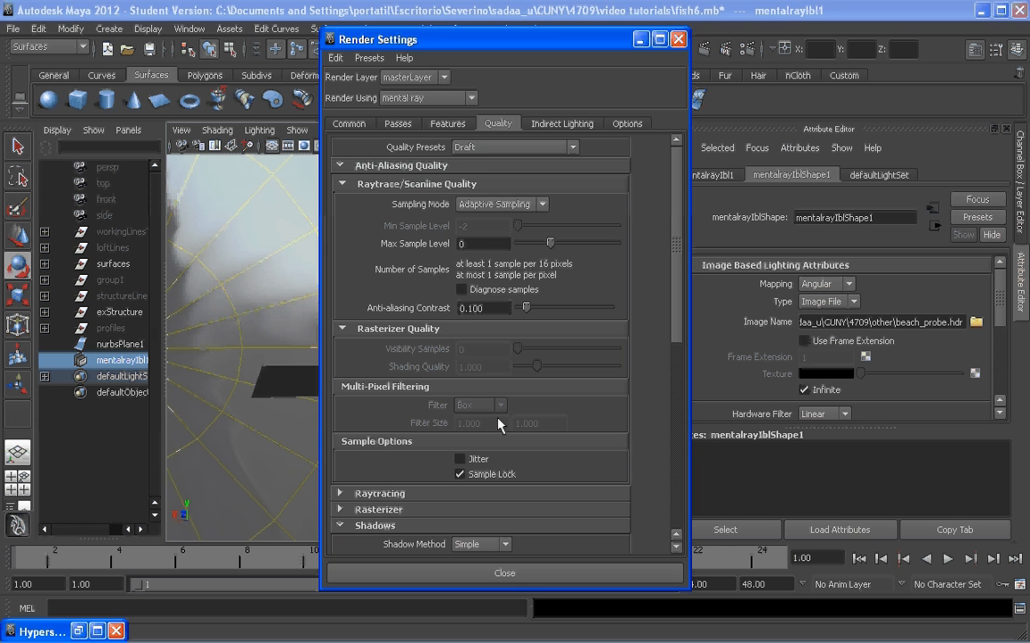
pyautogui.click(516, 147)
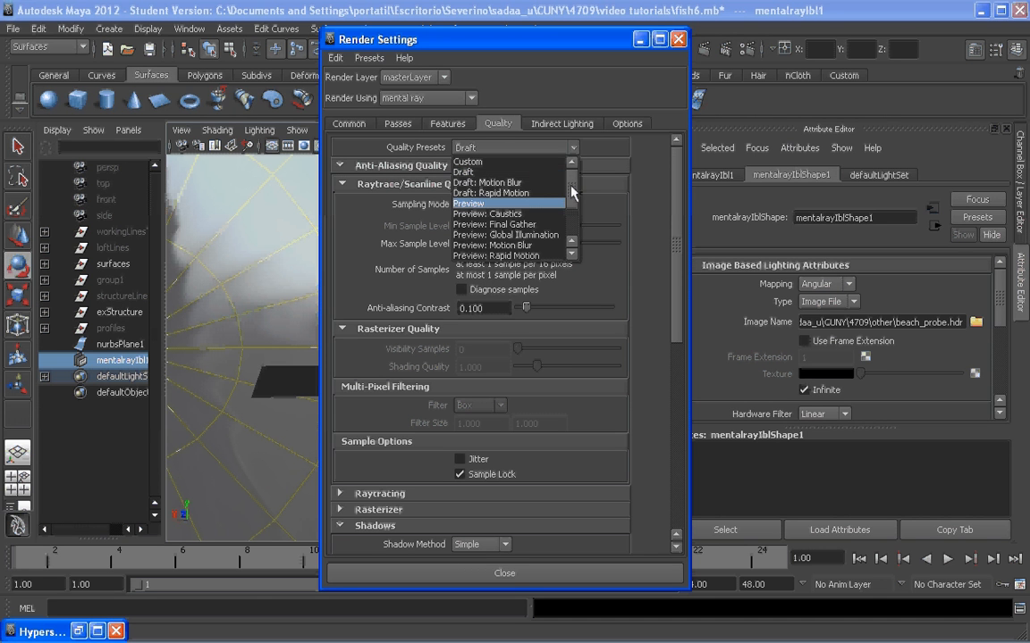
pyautogui.moveTo(571, 186); pyautogui.dragTo(571, 190)
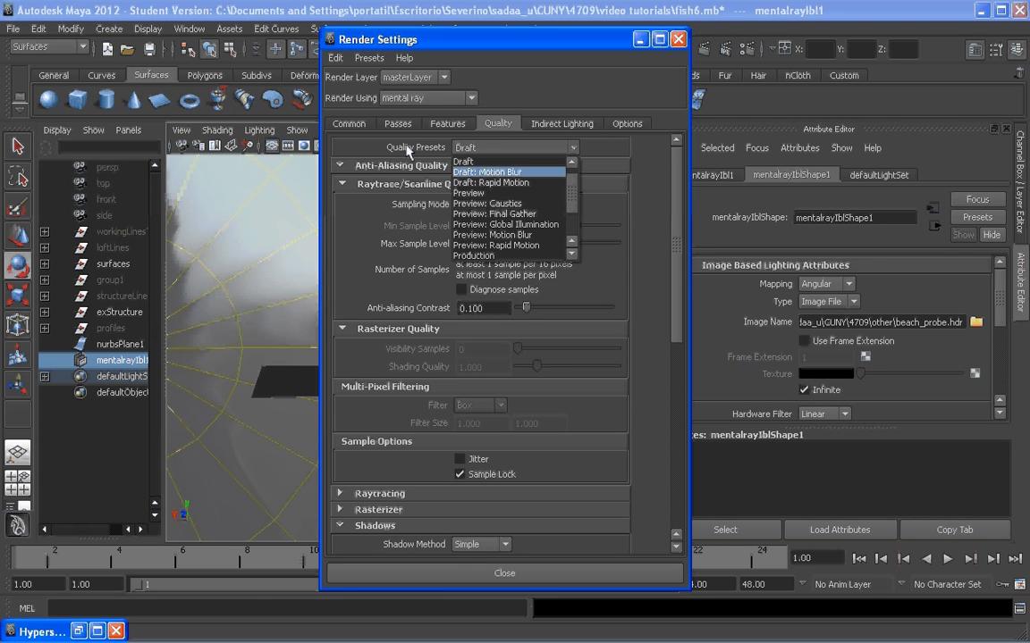
pyautogui.scroll(-2, 572, 206)
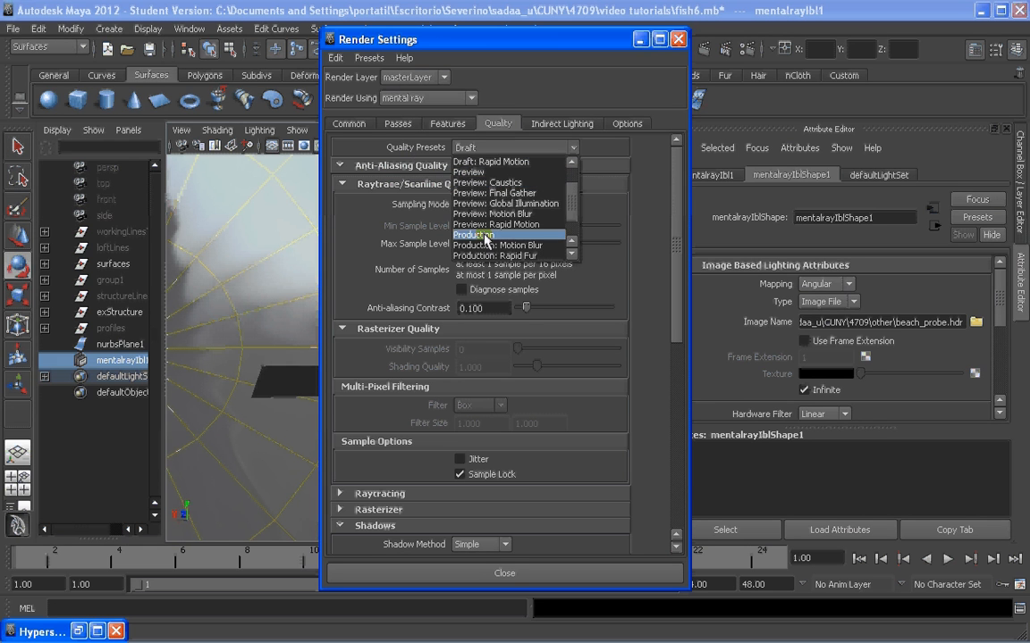
pyautogui.click(483, 235)
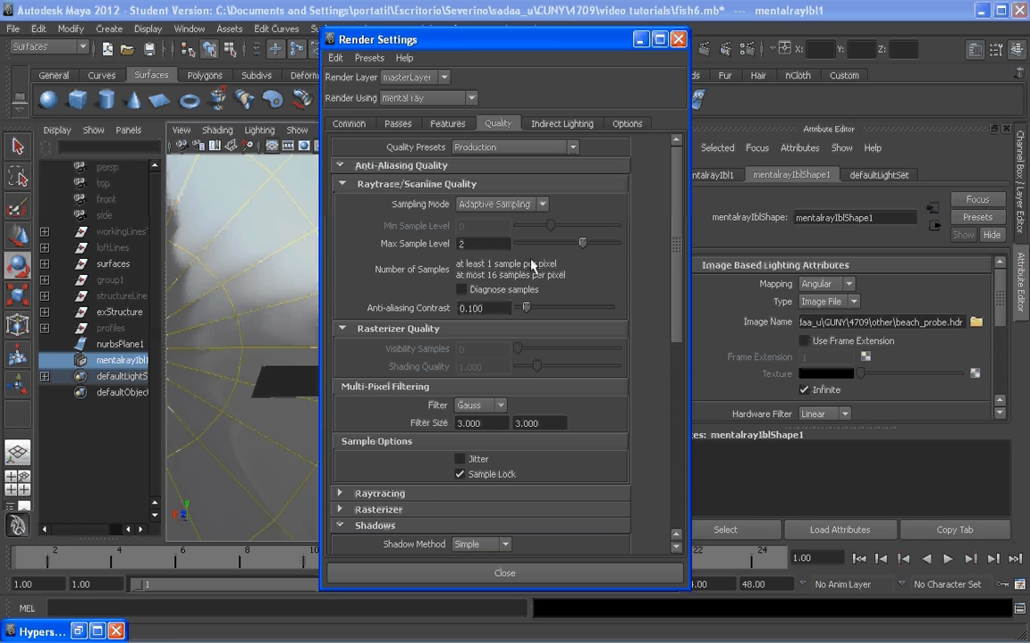
pyautogui.click(499, 575)
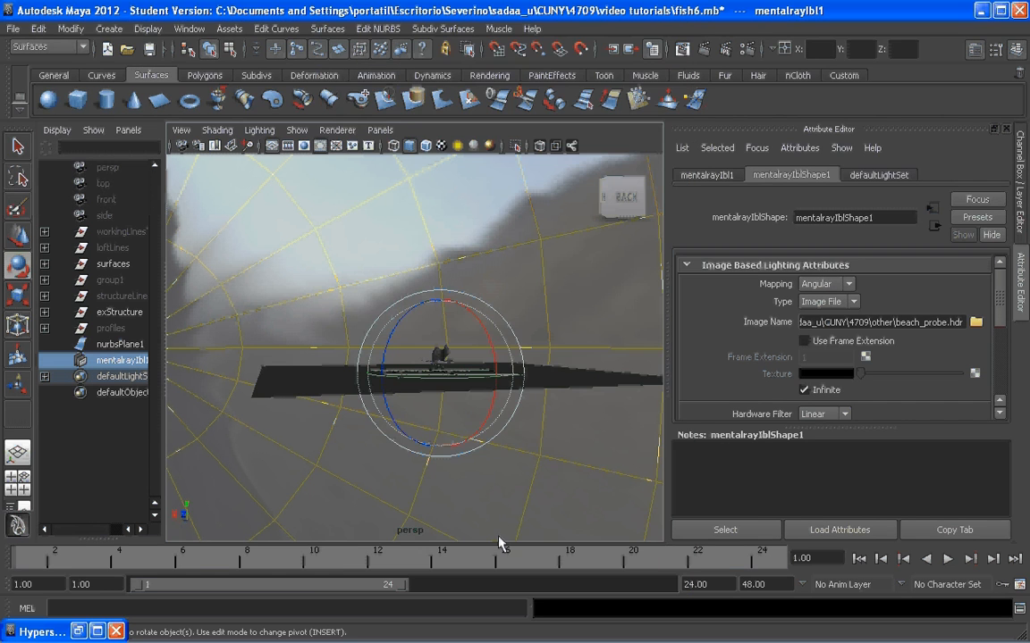
# - Restore the Hypershade window and place it so that it no longer covers the model
pyautogui.click(77, 632)
pyautogui.keyDown('alt'); pyautogui.moveTo(606, 368); pyautogui.dragTo(596, 441); pyautogui.keyUp('alt')
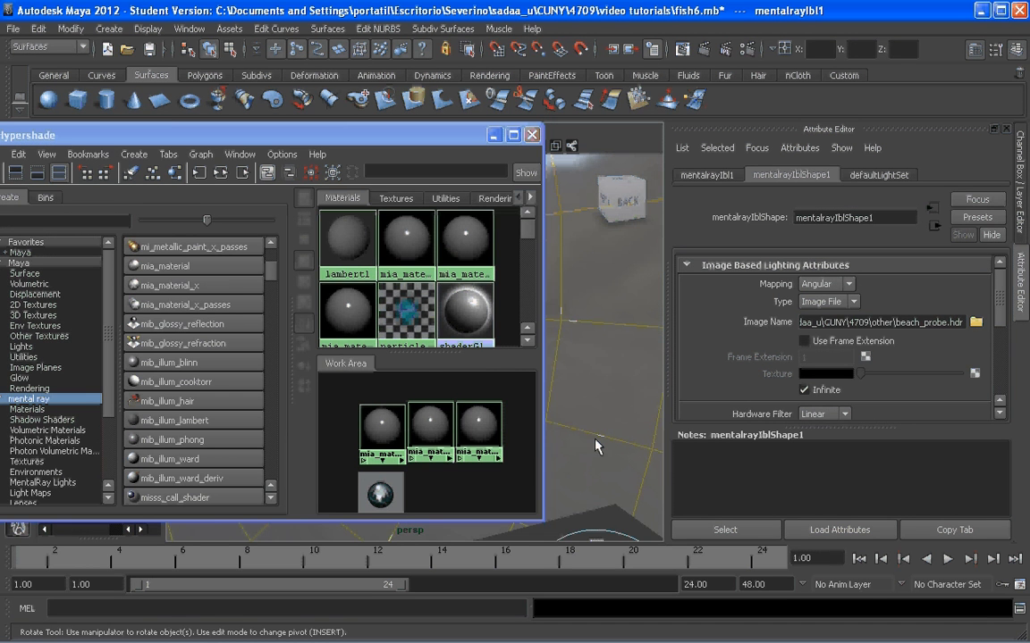
pyautogui.click(596, 446)
pyautogui.click(635, 509)
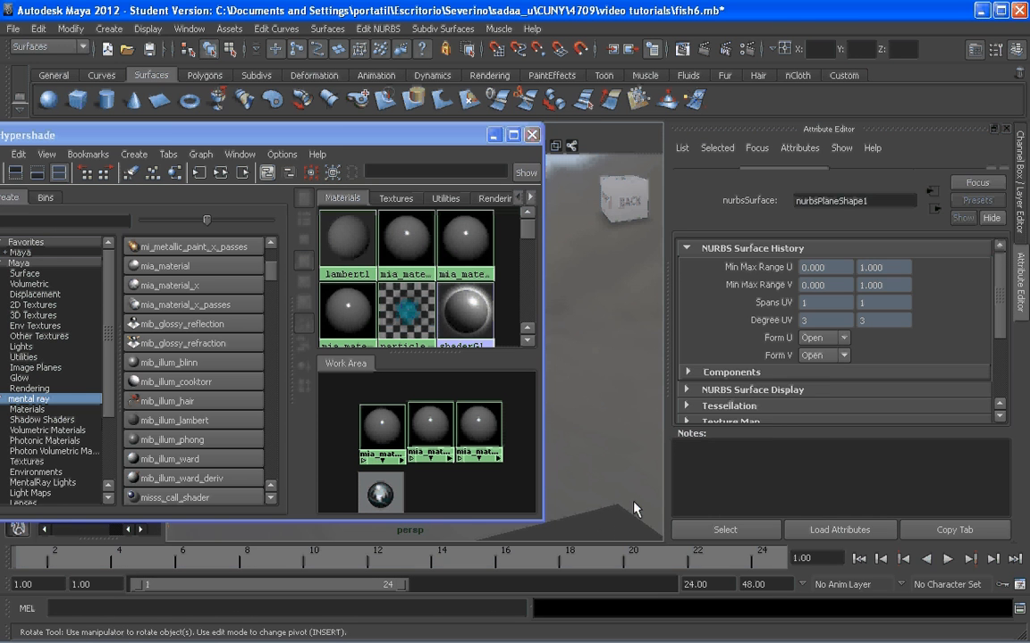
pyautogui.keyDown('alt'); pyautogui.moveTo(634, 509); pyautogui.dragTo(580, 293); pyautogui.keyUp('alt')
pyautogui.moveTo(413, 133); pyautogui.dragTo(975, 127)
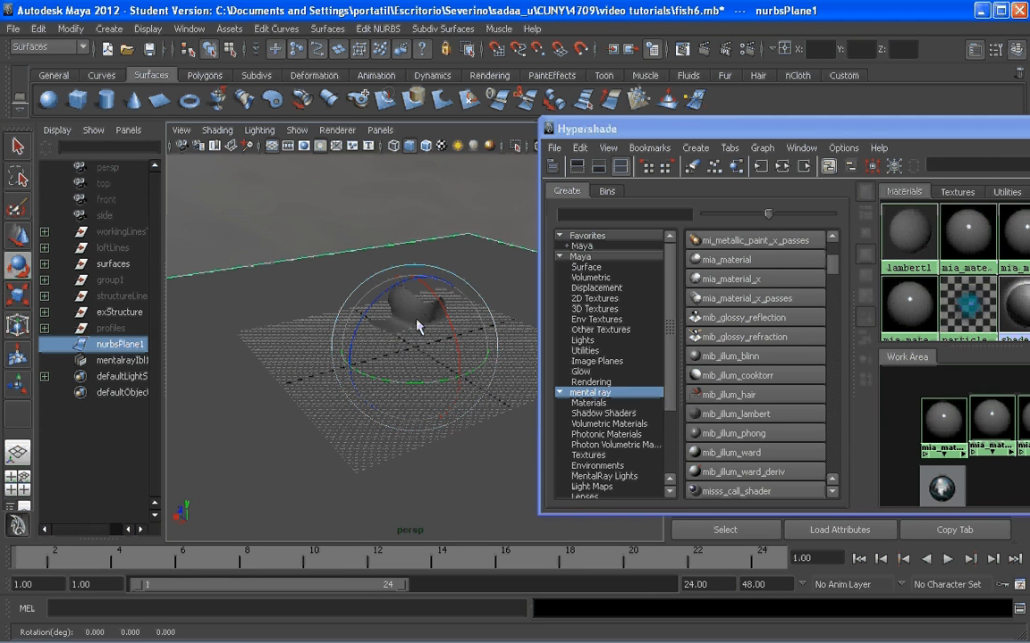
# - Assign the mia_material_x1 material to both surfaces of the model
pyautogui.keyDown('alt'); pyautogui.moveTo(422, 338); pyautogui.dragTo(398, 281); pyautogui.keyUp('alt')
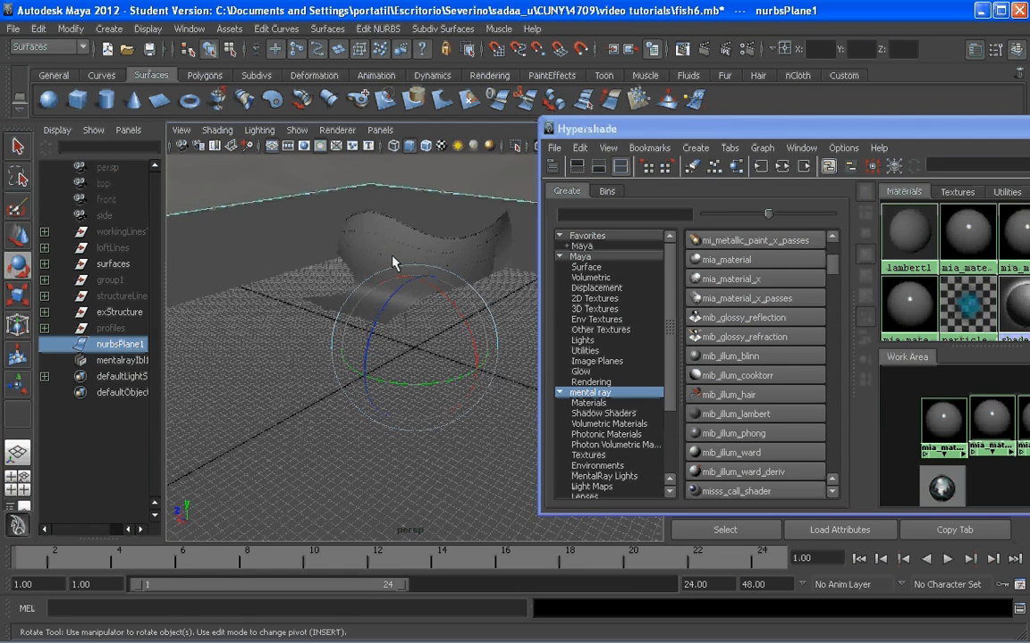
pyautogui.click(387, 257)
pyautogui.keyDown('alt'); pyautogui.moveTo(408, 241); pyautogui.dragTo(212, 290); pyautogui.keyUp('alt')
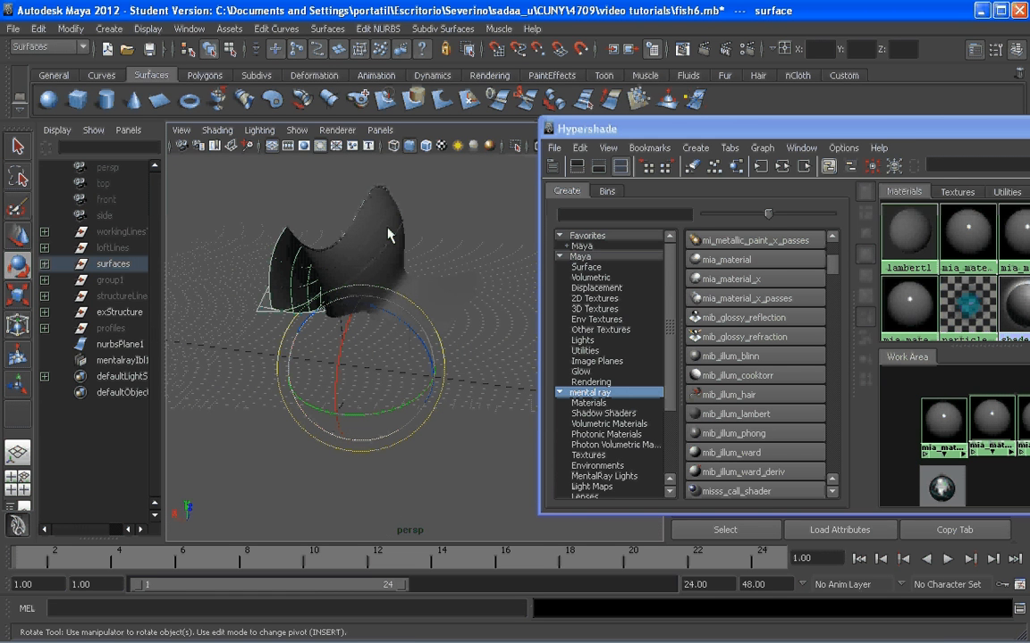
pyautogui.keyDown('shift'); pyautogui.click(385, 230); pyautogui.keyUp('shift')
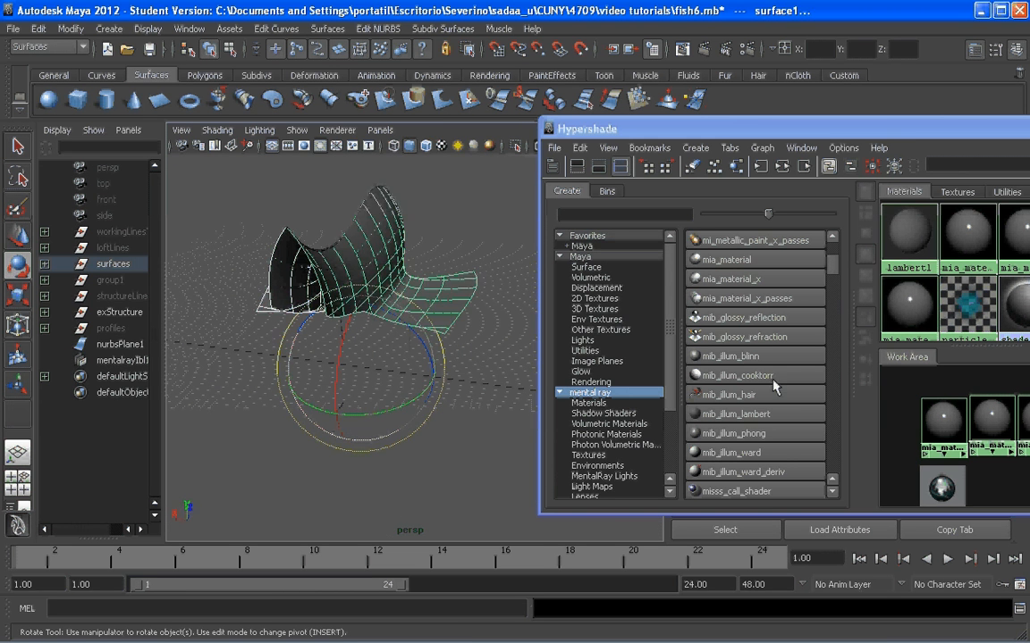
pyautogui.moveTo(643, 128); pyautogui.dragTo(434, 129)
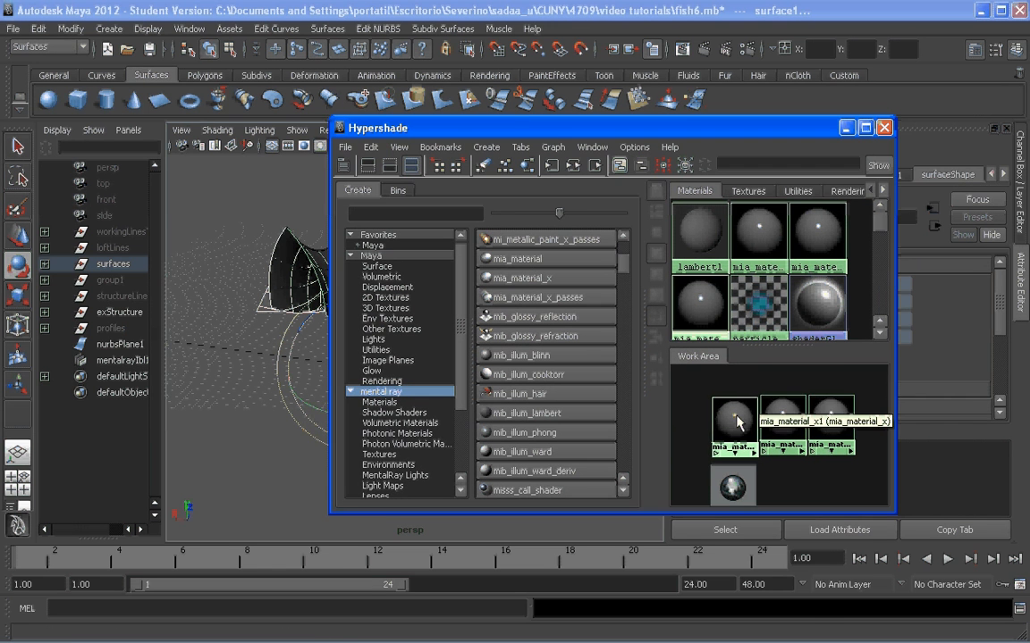
pyautogui.rightClick(741, 427)
pyautogui.click(741, 390)
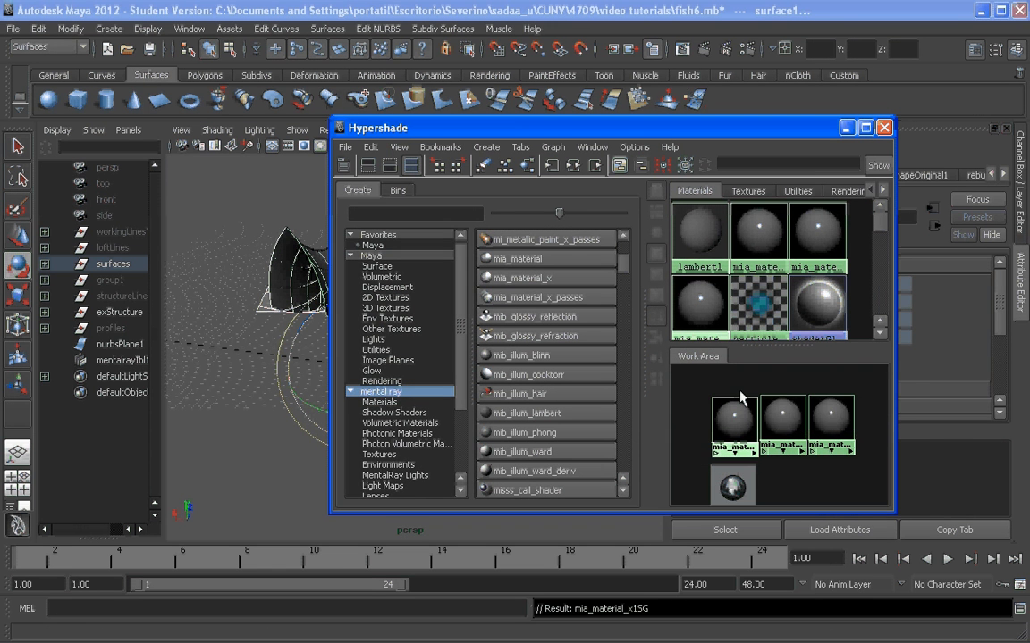
# - Rename the material mia_material_x1 to mia_surface1, moving Hypershade clear of its attributes
pyautogui.moveTo(721, 133); pyautogui.dragTo(299, 141)
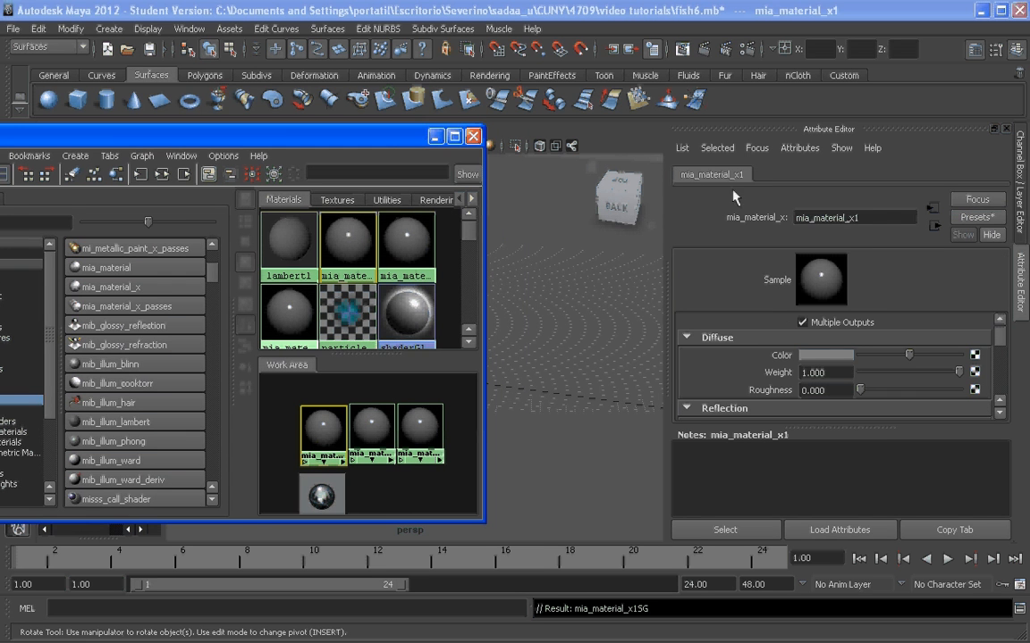
pyautogui.moveTo(866, 218); pyautogui.dragTo(816, 218)
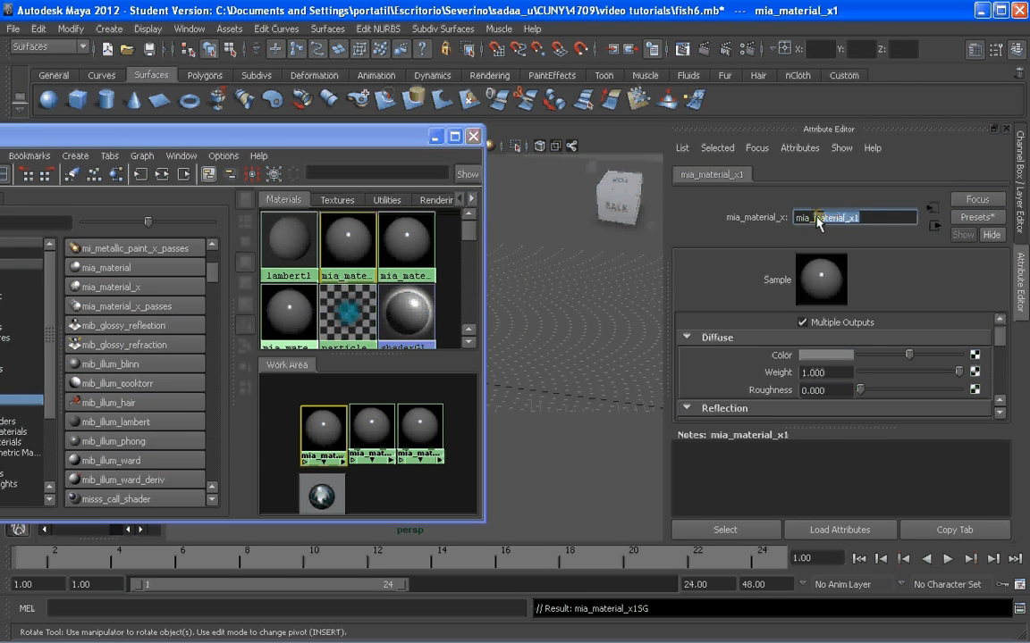
pyautogui.write('surface1')
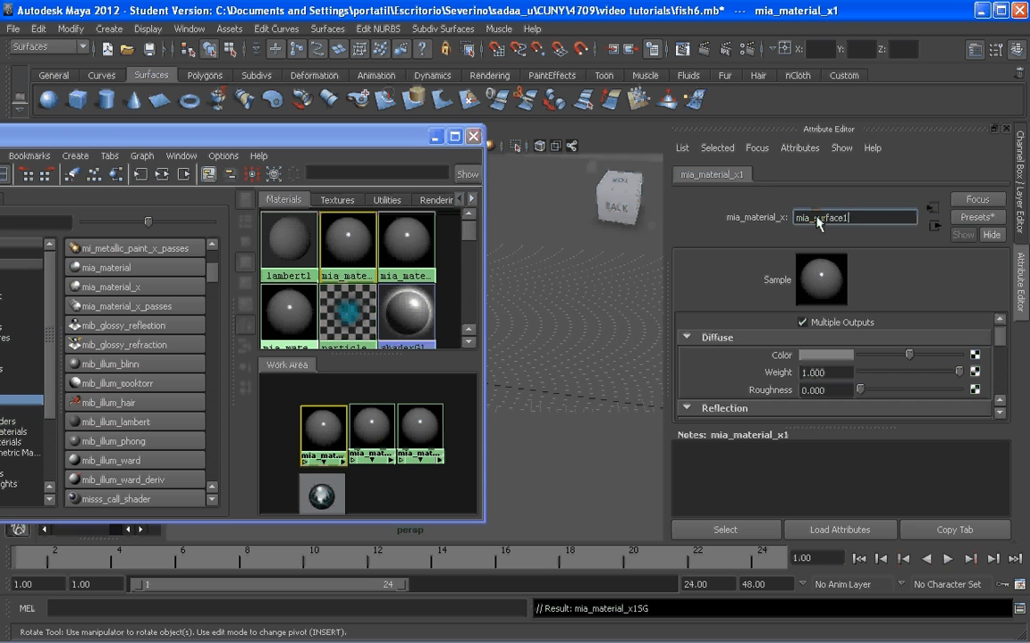
pyautogui.press('Return')
# - Replace mia_surface1's settings with the MattePlastic preset and set its diffuse color to a lighter gray
pyautogui.click(976, 217)
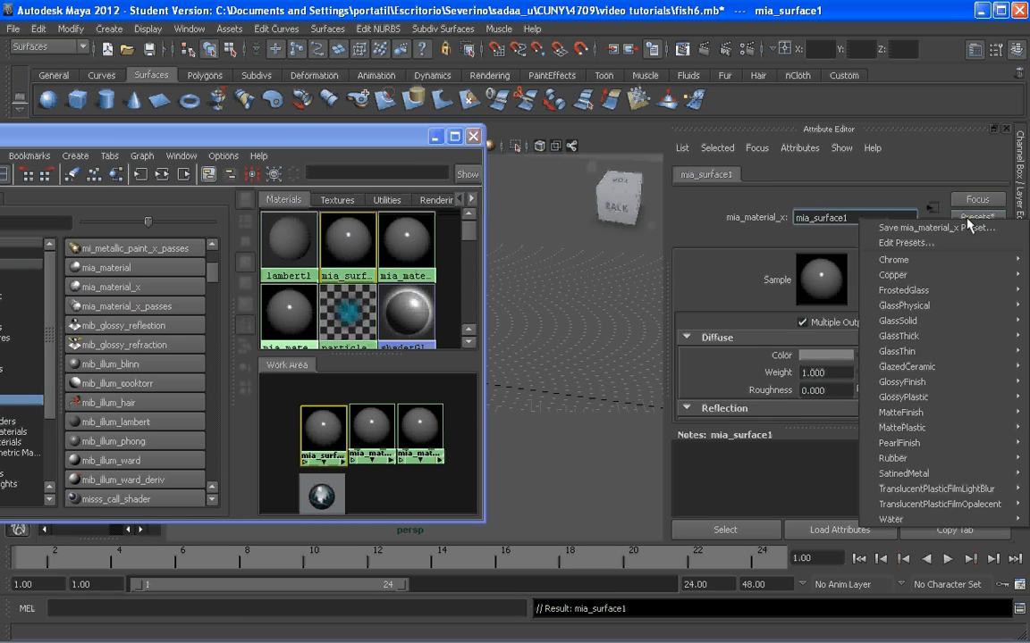
pyautogui.moveTo(923, 306)
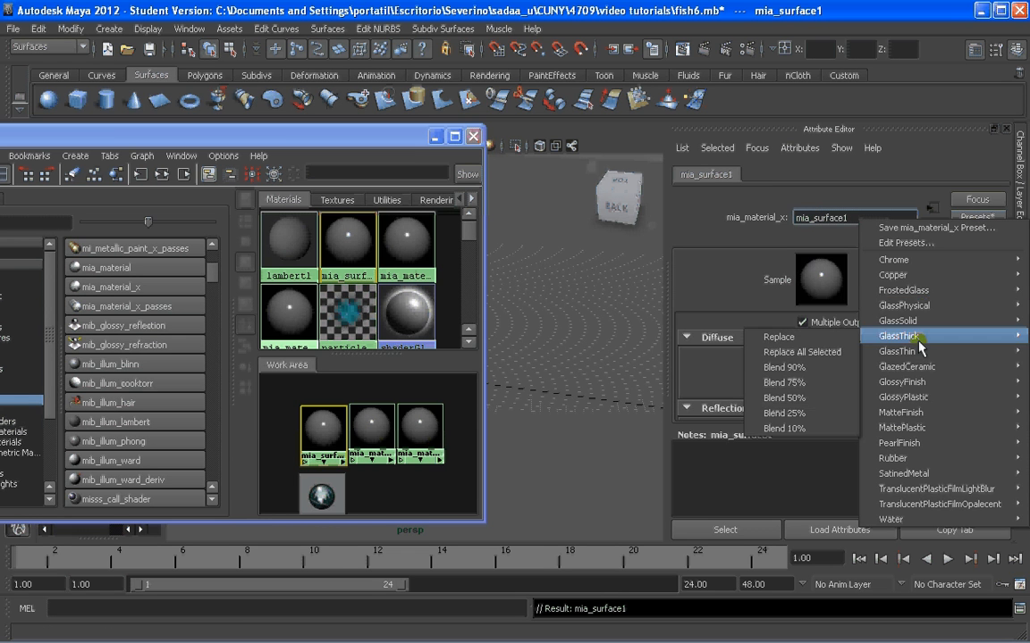
pyautogui.moveTo(923, 444)
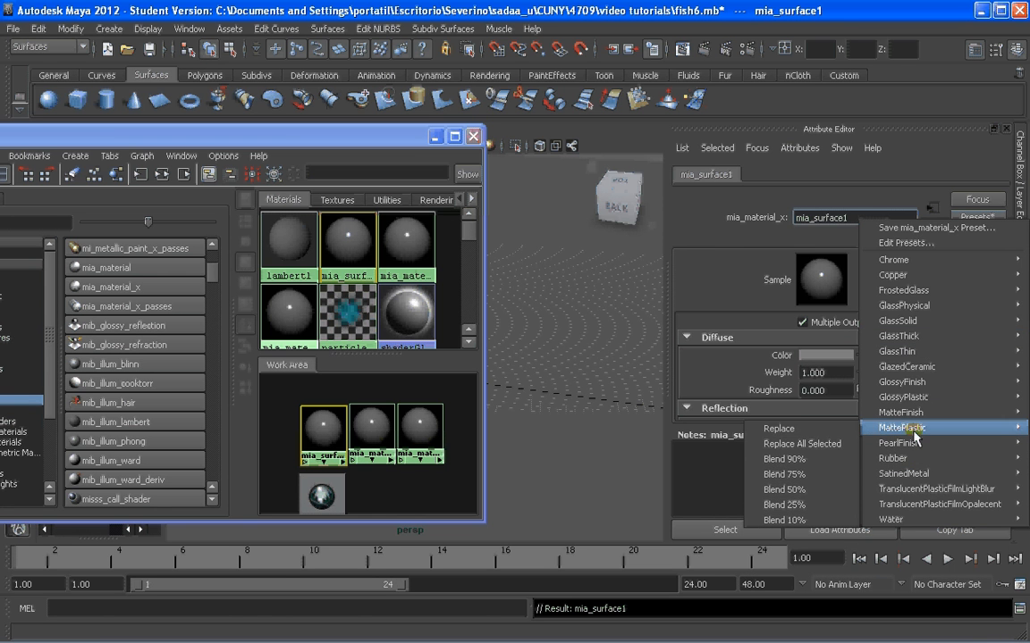
pyautogui.click(778, 429)
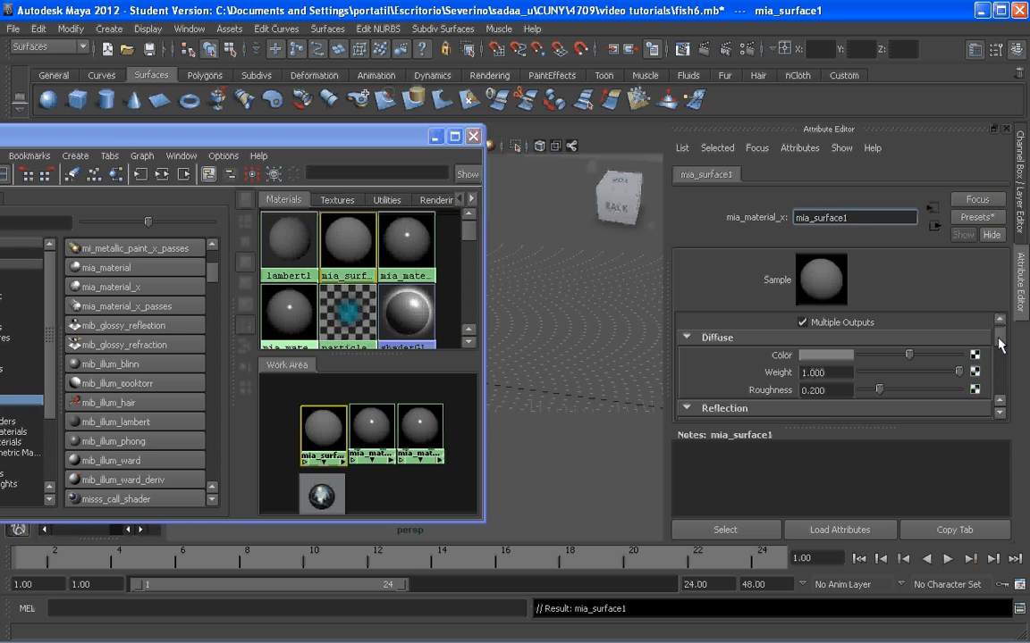
pyautogui.click(837, 356)
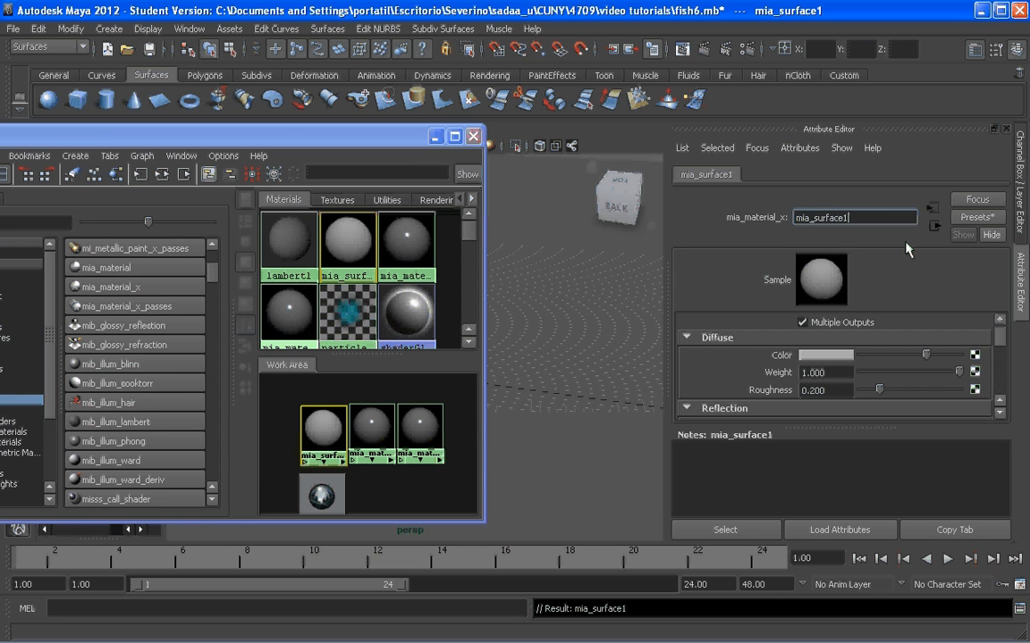
# - Set the refraction transparency of mia_surface1 to 0.236
pyautogui.scroll(-1, 999, 348)
pyautogui.moveTo(997, 342); pyautogui.dragTo(1000, 361)
pyautogui.moveTo(860, 375); pyautogui.dragTo(882, 376)
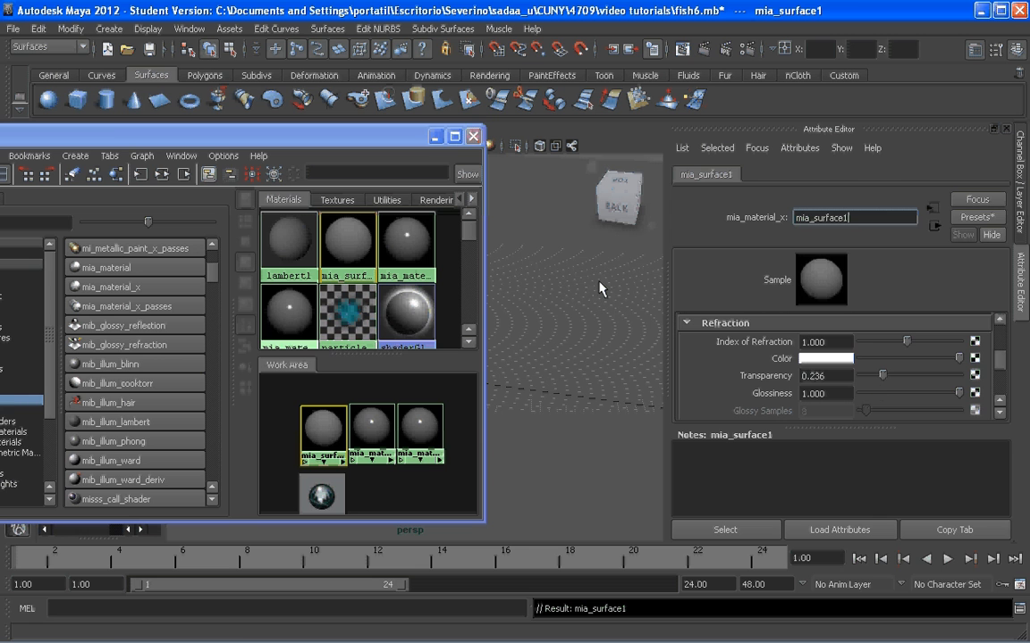
# - Assign the mia_material_x2 material to the ground plane nurbsPlane1
pyautogui.click(570, 341)
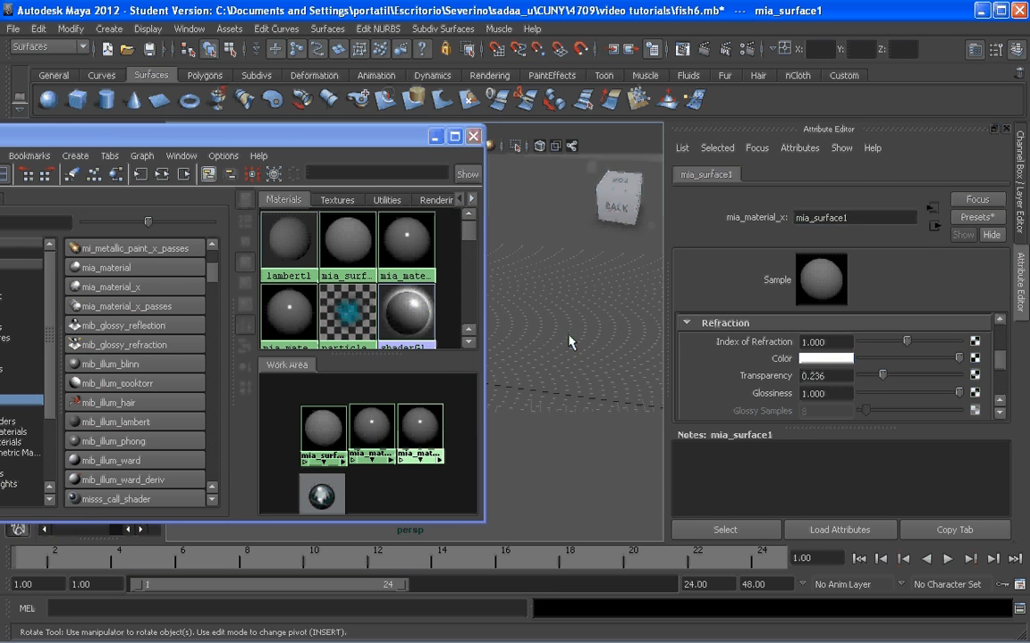
pyautogui.click(570, 341)
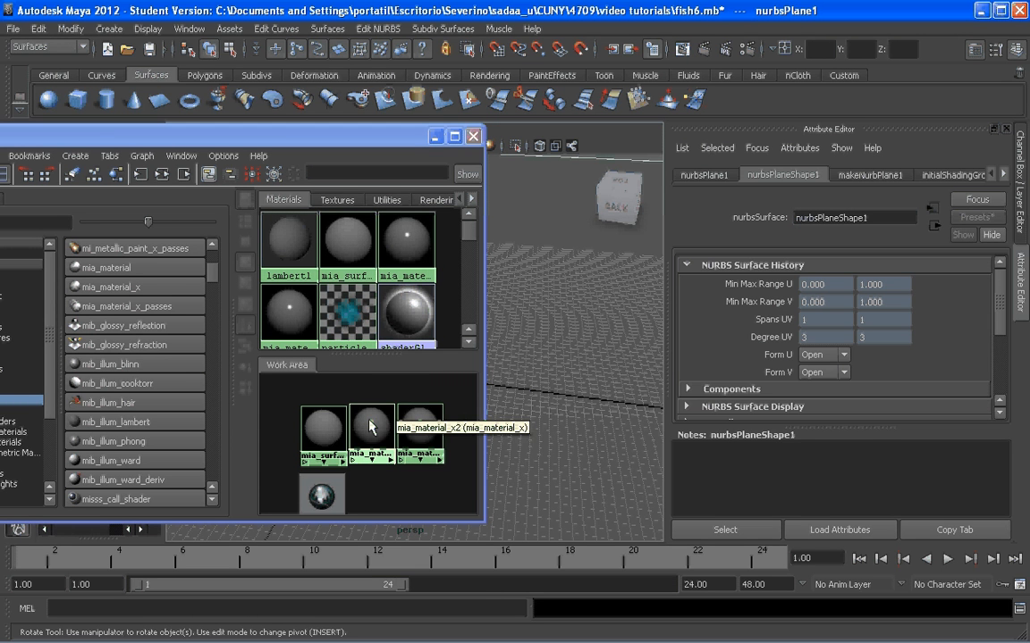
pyautogui.moveTo(371, 428); pyautogui.dragTo(372, 395, button='right')
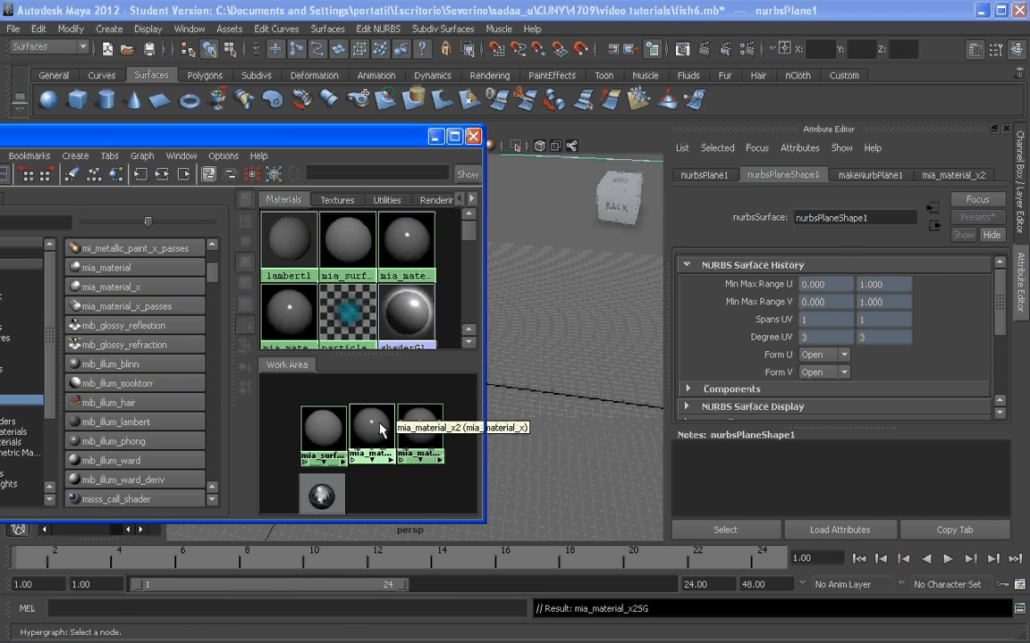
# - Rename the material mia_material_x2 to mia_floorX
pyautogui.click(380, 429)
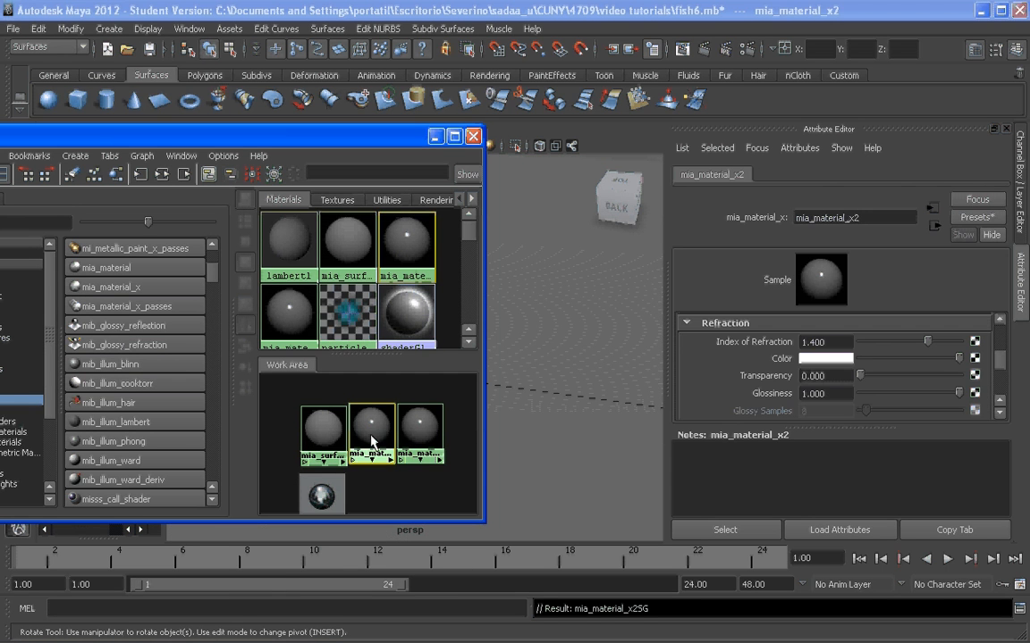
pyautogui.moveTo(865, 216); pyautogui.dragTo(815, 220)
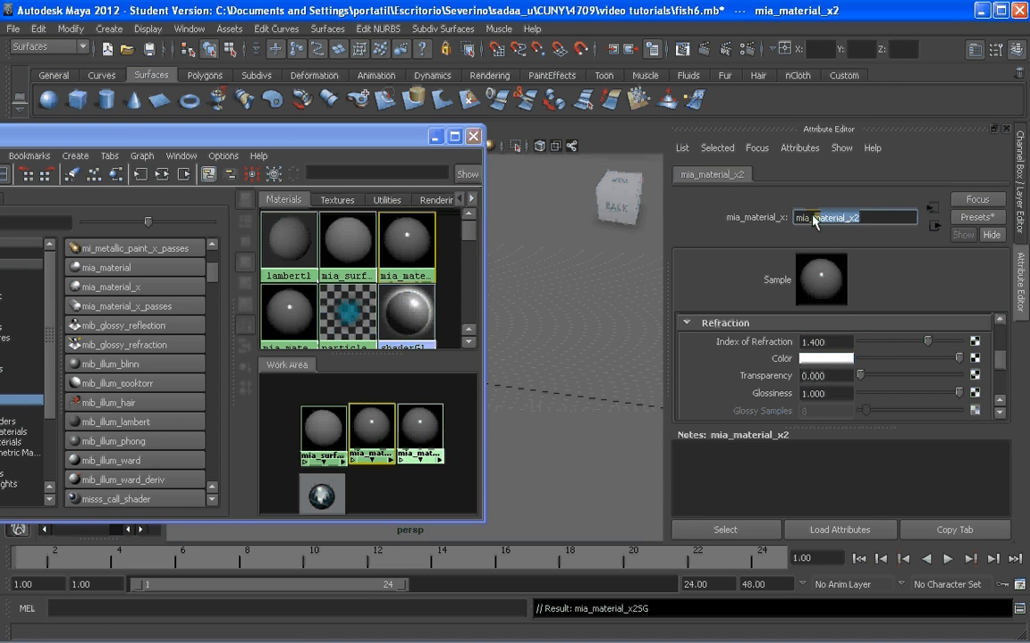
pyautogui.write('dloor')
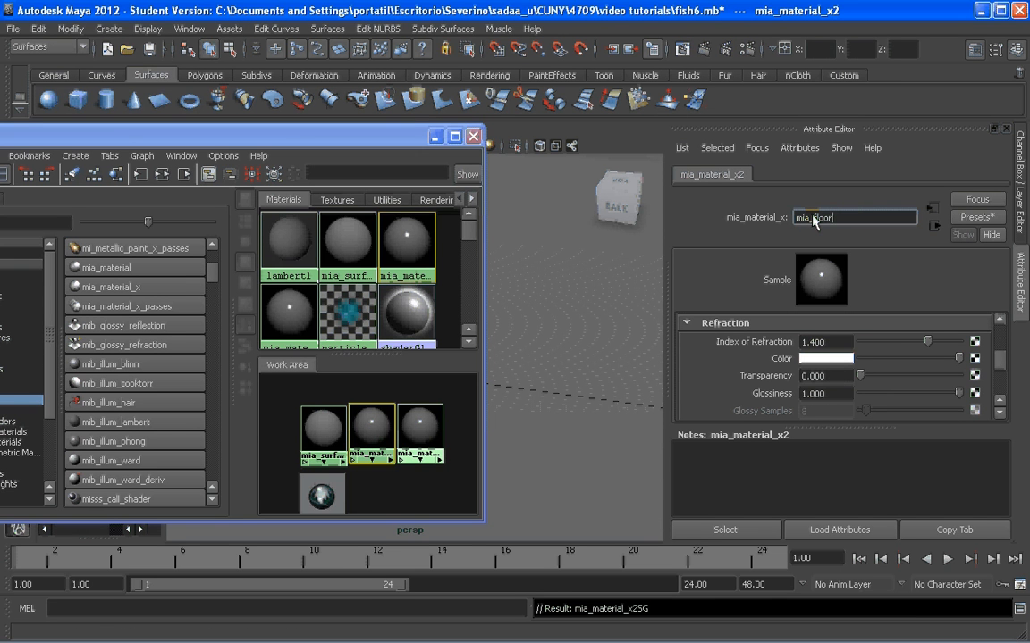
pyautogui.write('X')
pyautogui.press('Return')
# - Replace mia_floorX's settings with the MatteFinish preset and set its diffuse color to a light gray
pyautogui.click(968, 219)
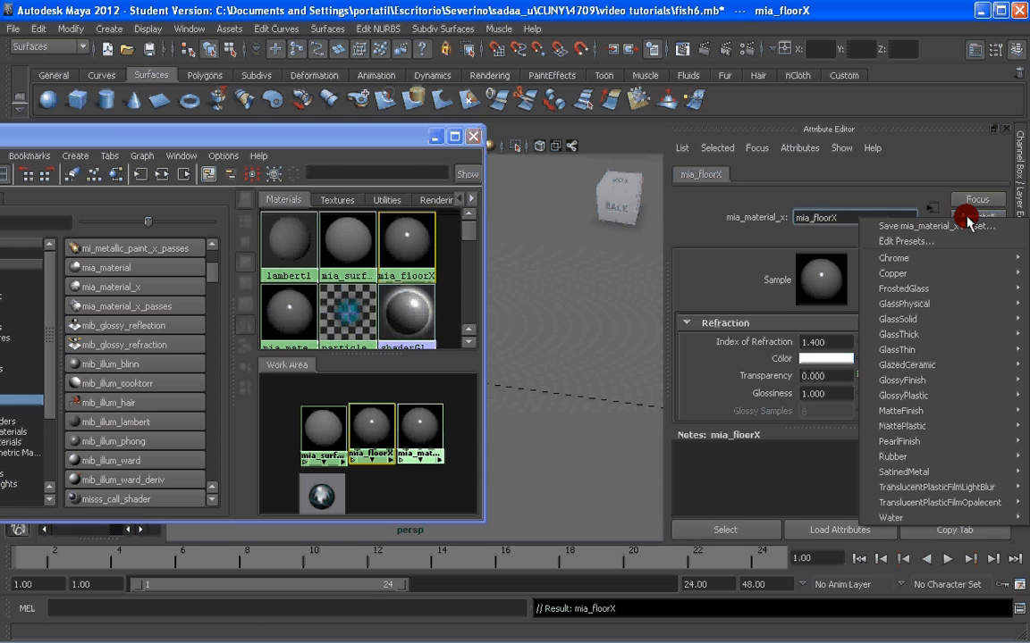
pyautogui.moveTo(916, 408)
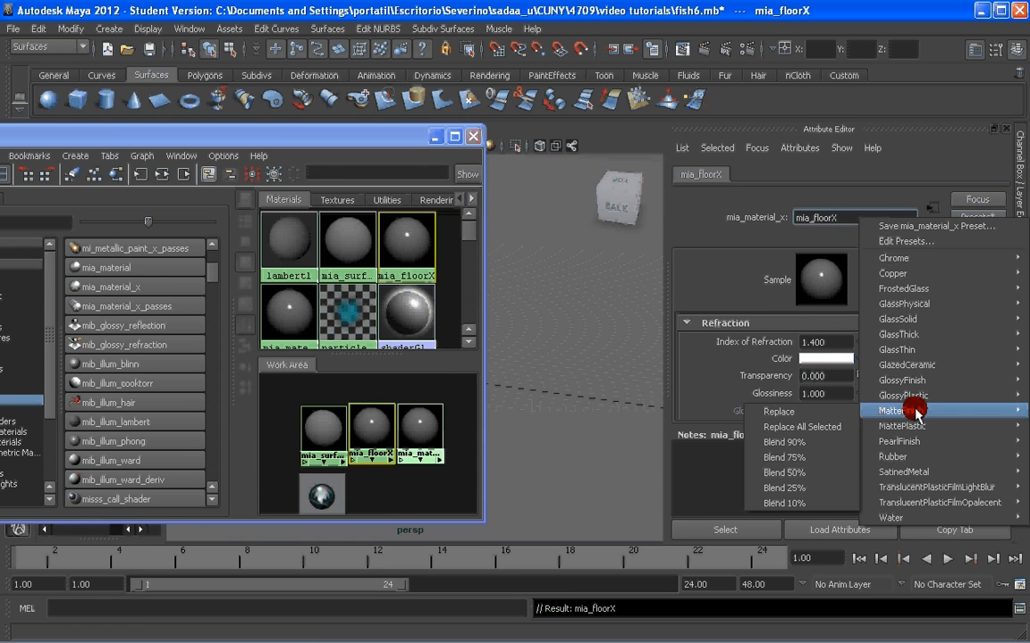
pyautogui.click(783, 412)
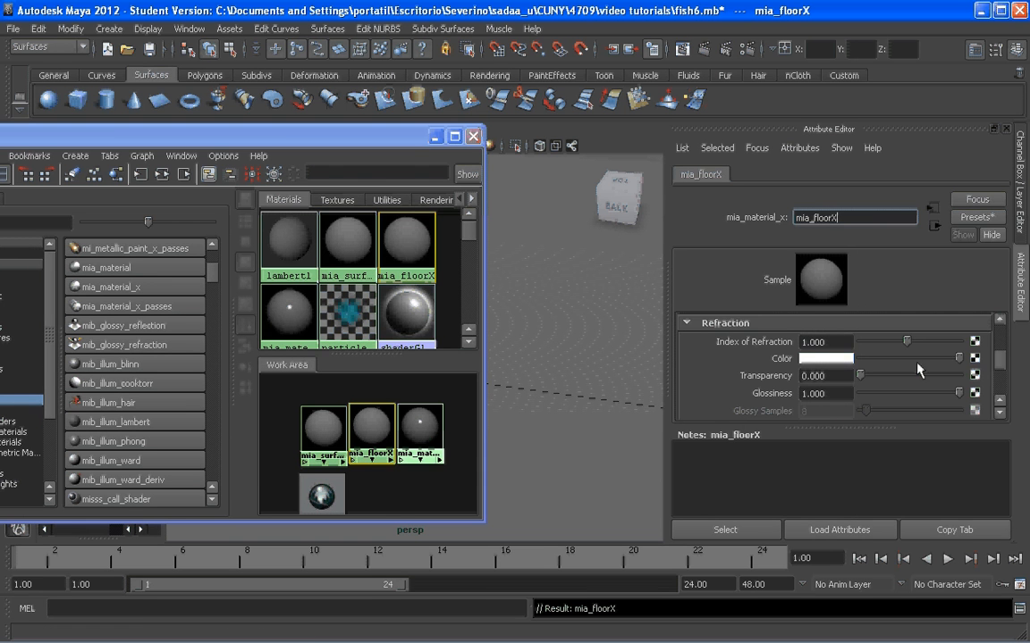
pyautogui.scroll(5, 823, 367)
pyautogui.click(831, 356)
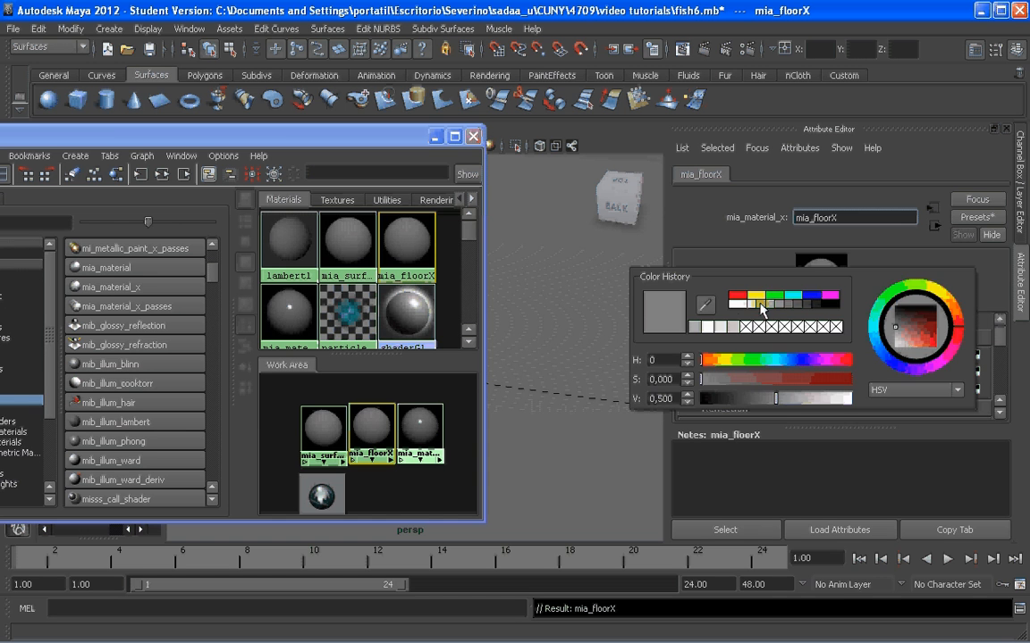
pyautogui.click(758, 304)
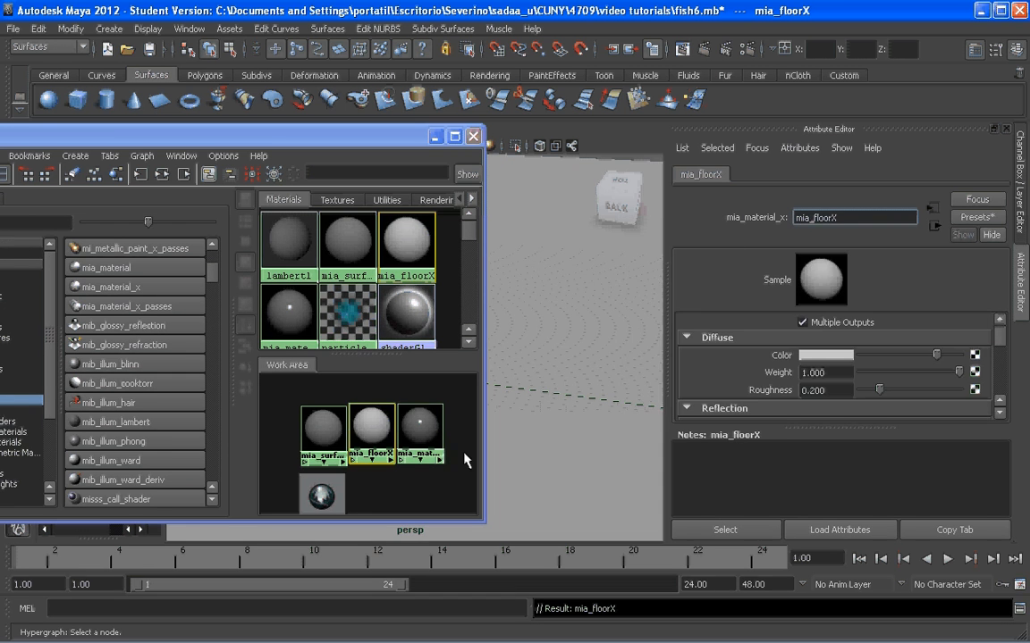
# - Assign the mia_material_x3 material to the exStructure group and its extruded surfaces
pyautogui.click(420, 424)
pyautogui.moveTo(356, 137); pyautogui.dragTo(899, 128)
pyautogui.keyDown('alt'); pyautogui.moveTo(306, 251); pyautogui.dragTo(327, 284); pyautogui.keyUp('alt')
pyautogui.keyDown('alt'); pyautogui.moveTo(292, 294); pyautogui.dragTo(354, 290); pyautogui.keyUp('alt')
pyautogui.keyDown('alt'); pyautogui.moveTo(183, 312); pyautogui.dragTo(221, 326, button='right'); pyautogui.keyUp('alt')
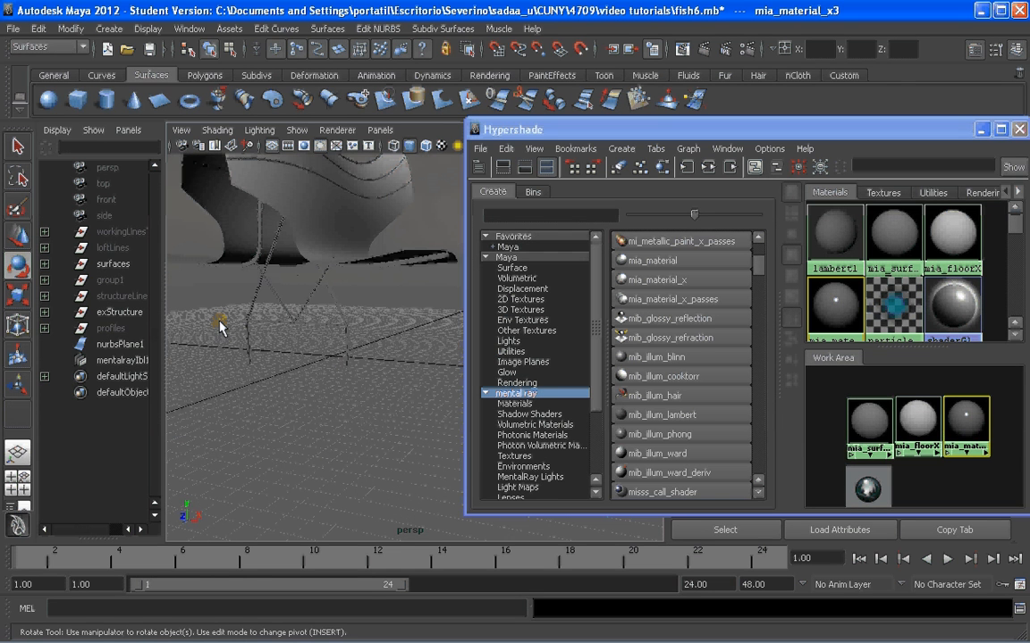
pyautogui.click(119, 313)
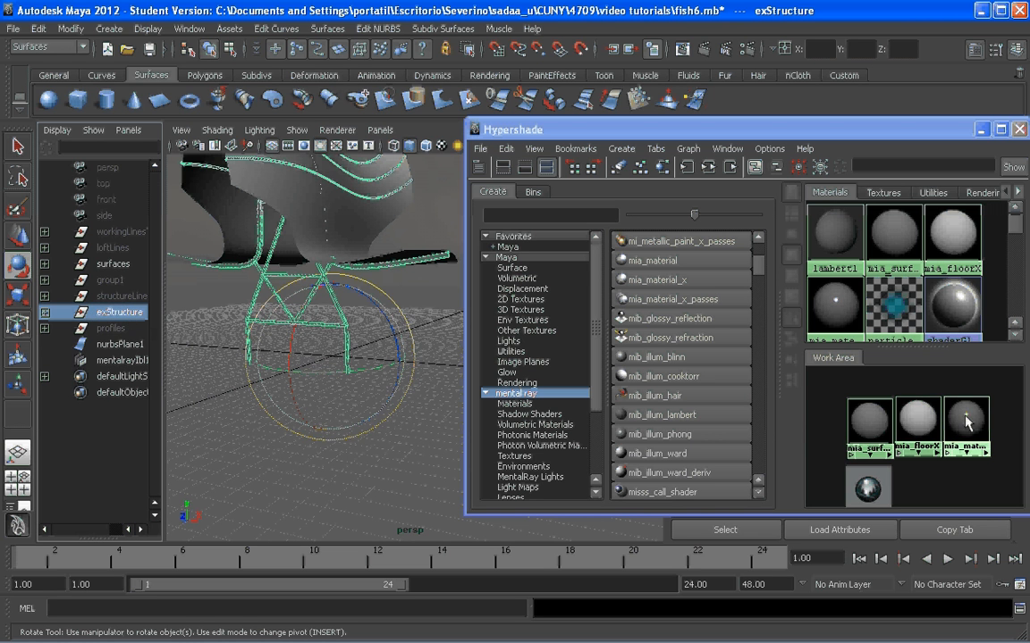
pyautogui.moveTo(837, 415); pyautogui.dragTo(846, 387, button='right')
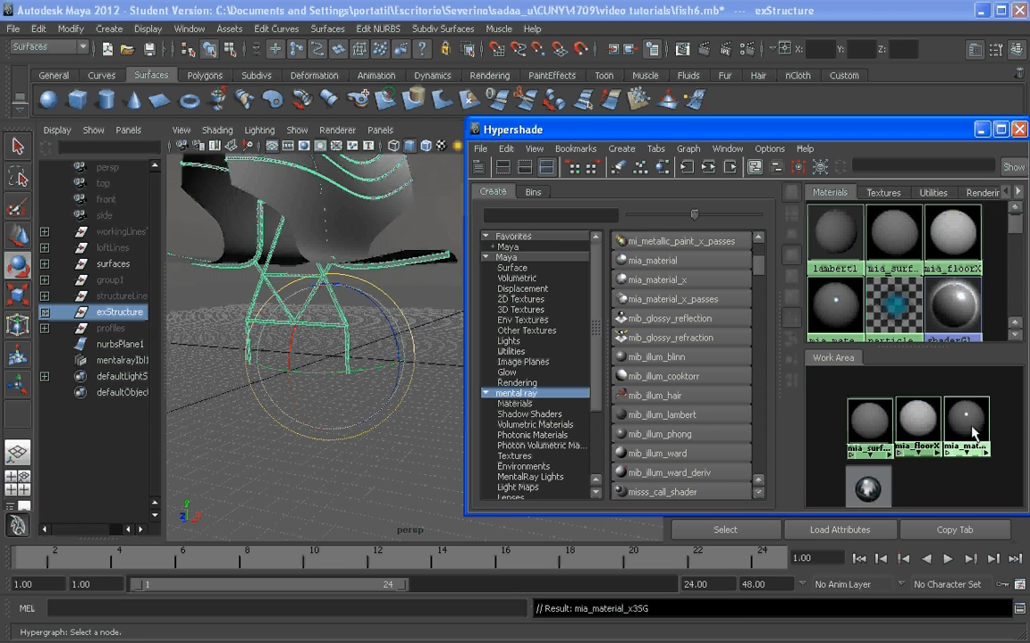
pyautogui.moveTo(972, 432); pyautogui.dragTo(845, 390, button='right')
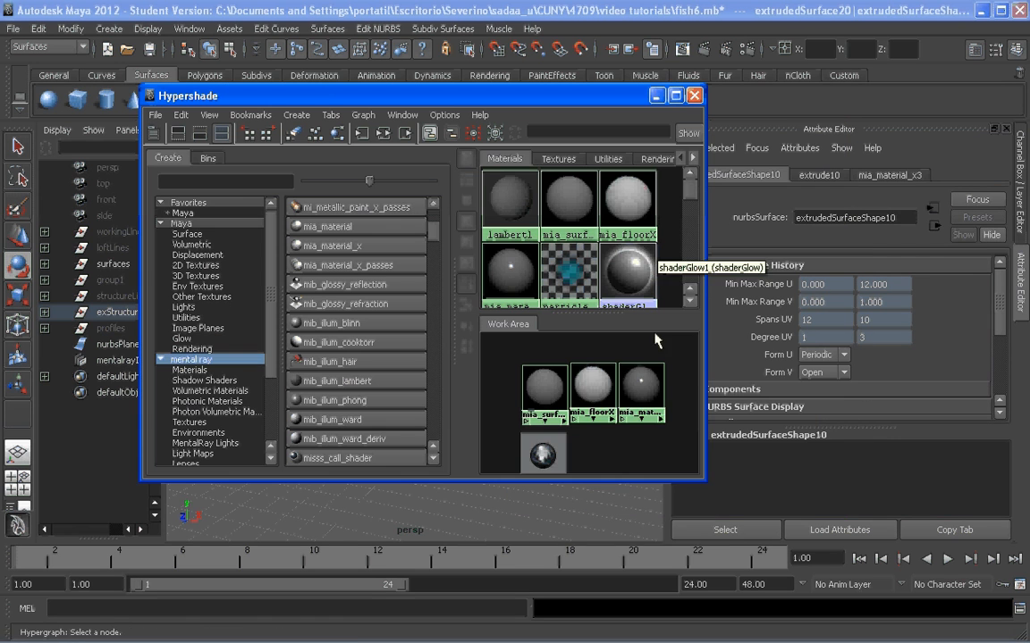
pyautogui.moveTo(646, 375); pyautogui.dragTo(615, 338, button='right')
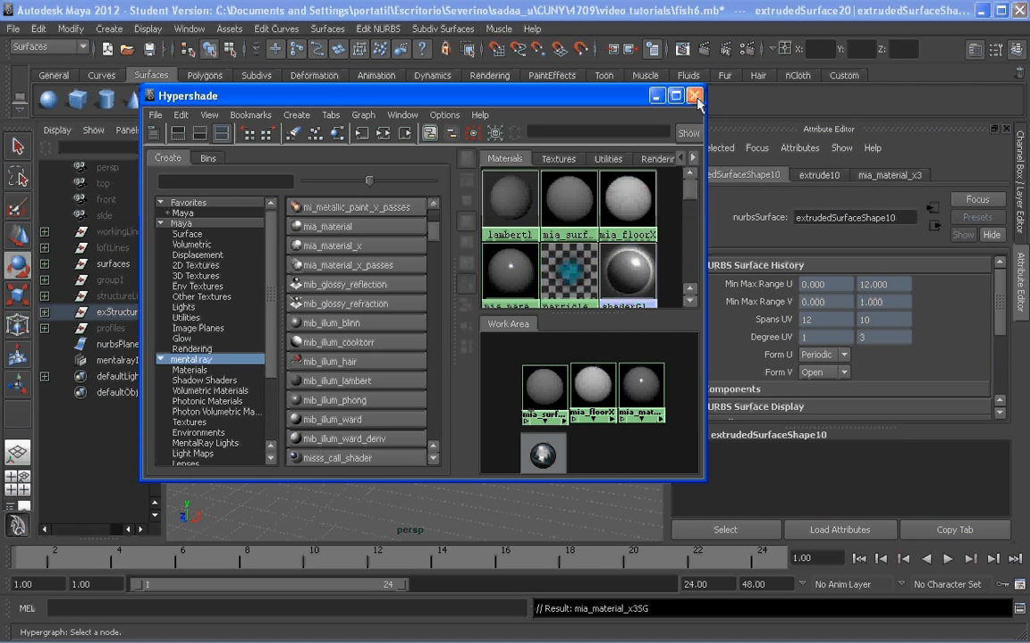
# - Rename the material mia_material_x3 to mia_metalX
pyautogui.click(659, 415)
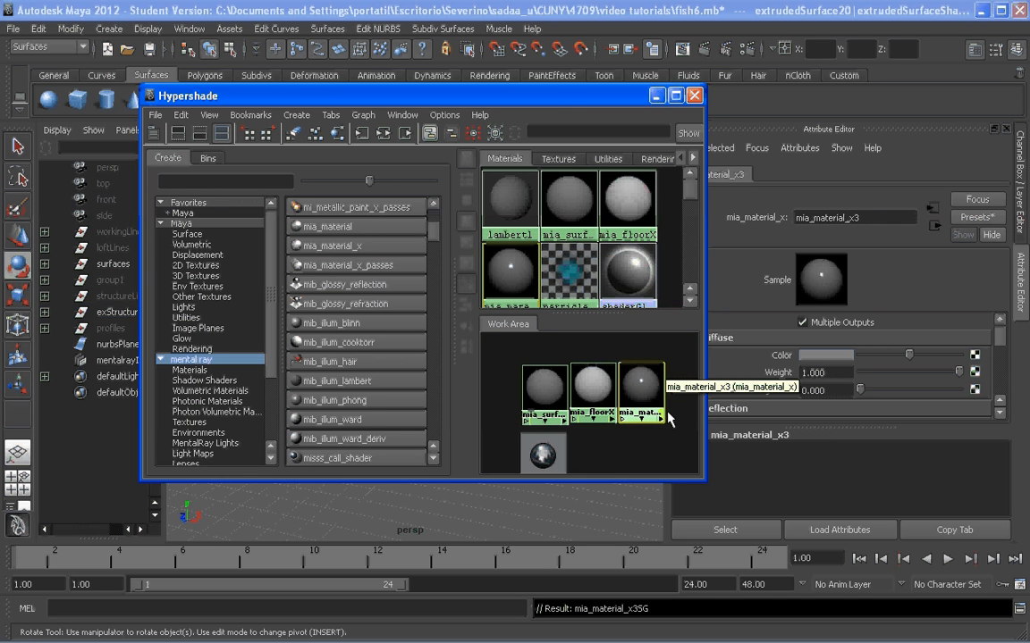
pyautogui.moveTo(536, 95); pyautogui.dragTo(447, 95)
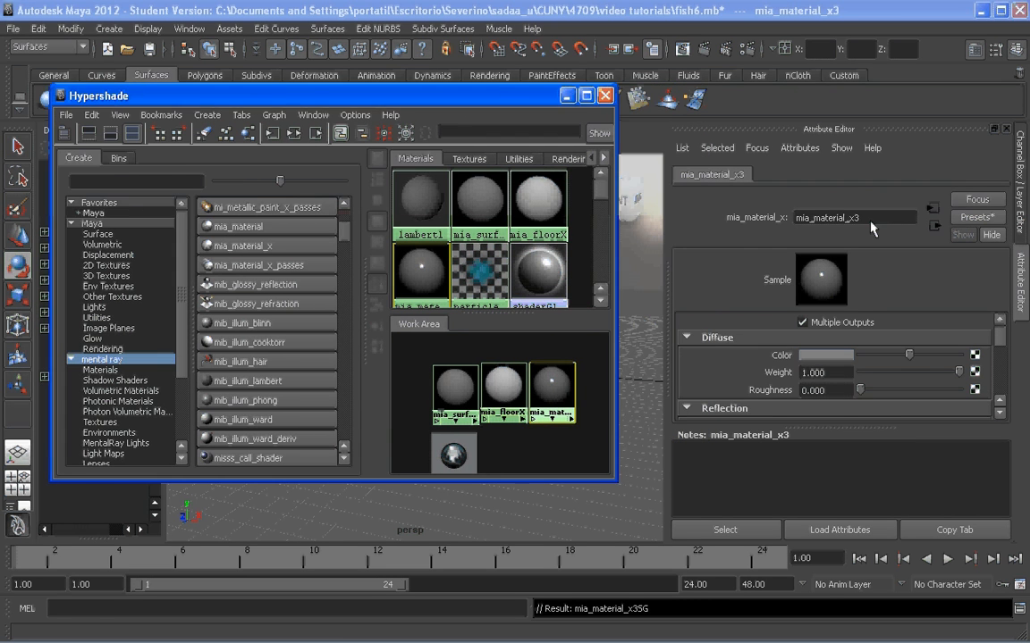
pyautogui.doubleClick(821, 222)
pyautogui.moveTo(819, 218); pyautogui.dragTo(815, 217)
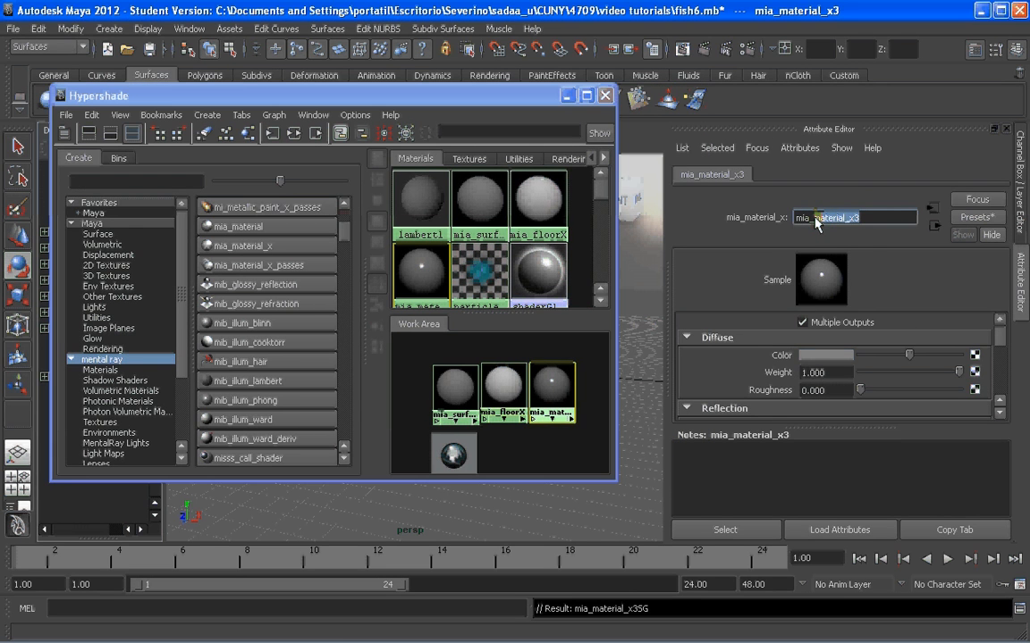
pyautogui.write('metal')
pyautogui.press('Return')
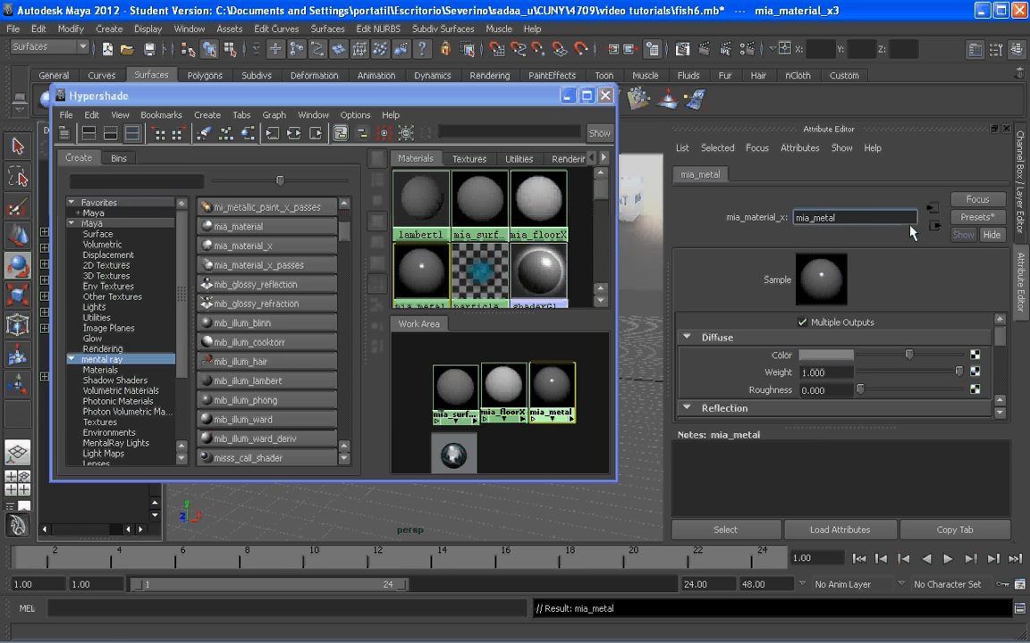
pyautogui.write('X')
pyautogui.press('Return')
# - Replace mia_metalX's settings with the SatinedMetal preset and close the Hypershade
pyautogui.click(977, 216)
pyautogui.moveTo(940, 454)
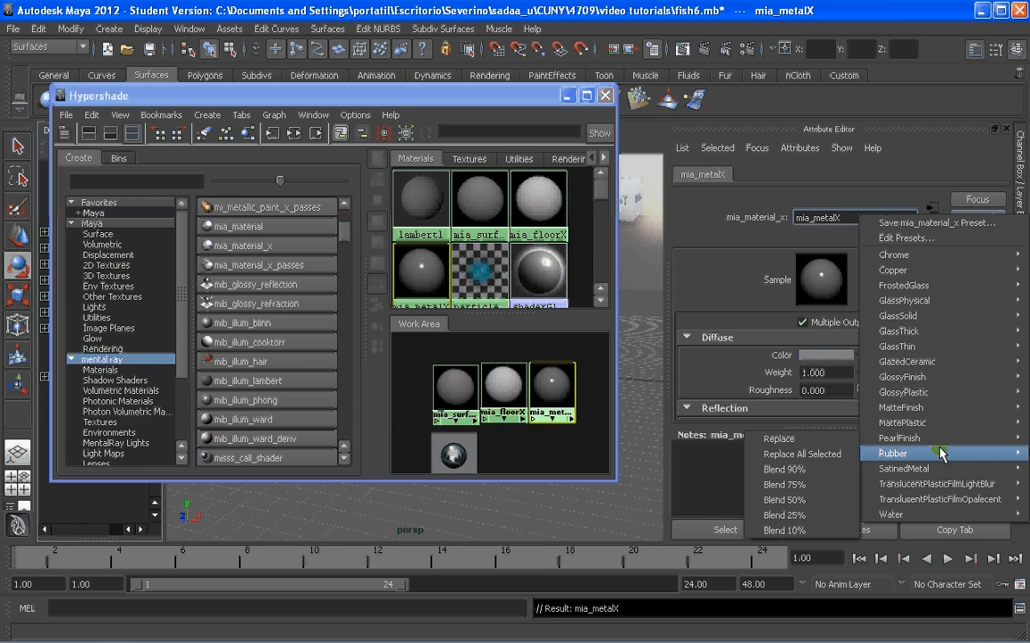
pyautogui.click(779, 470)
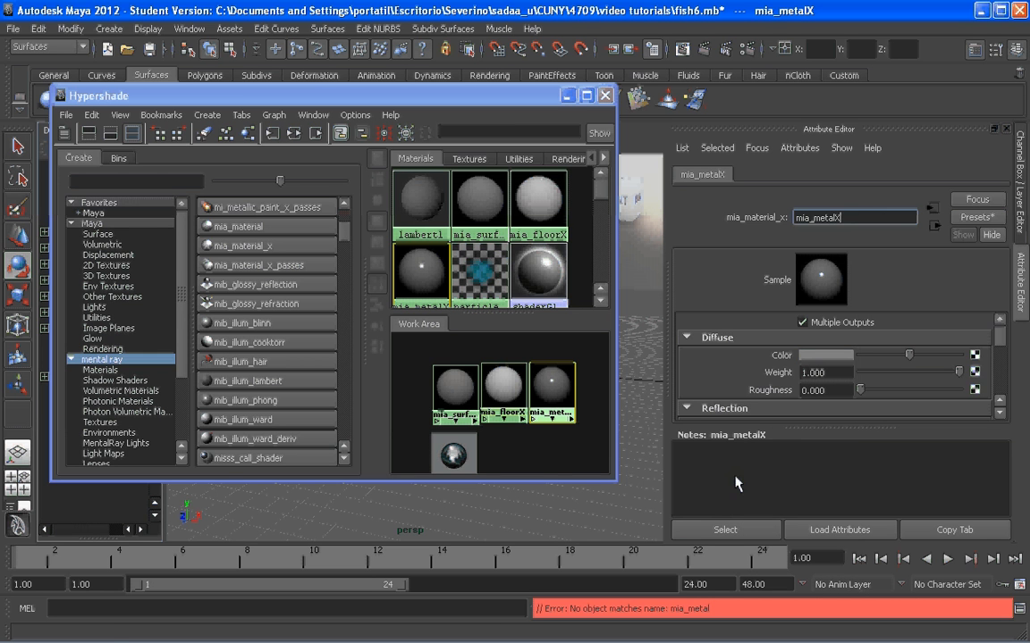
pyautogui.click(572, 447)
pyautogui.click(555, 393)
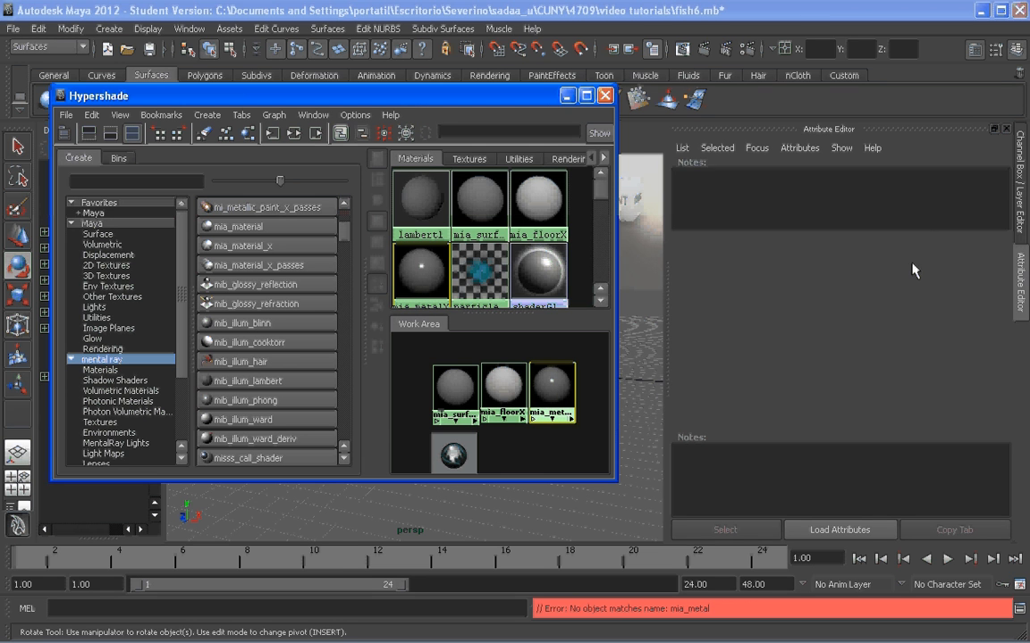
pyautogui.click(977, 216)
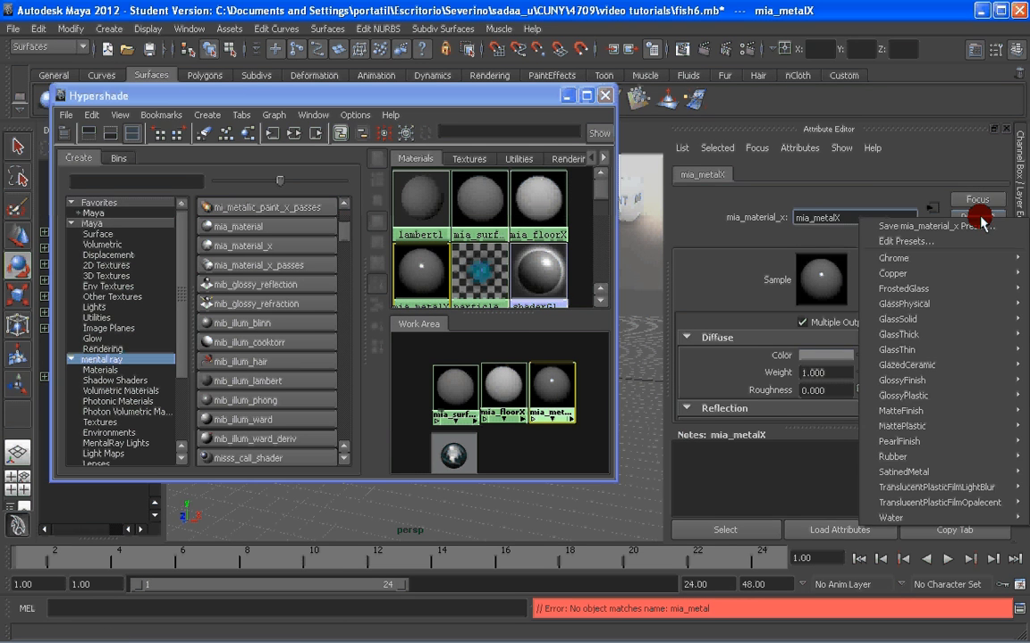
pyautogui.moveTo(903, 472)
pyautogui.click(798, 473)
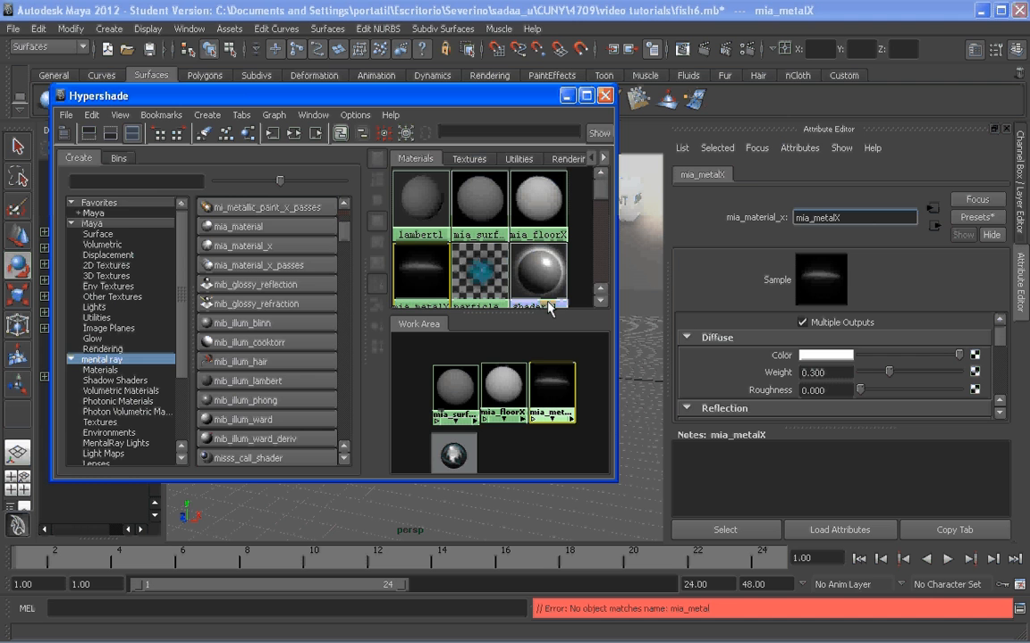
pyautogui.click(605, 95)
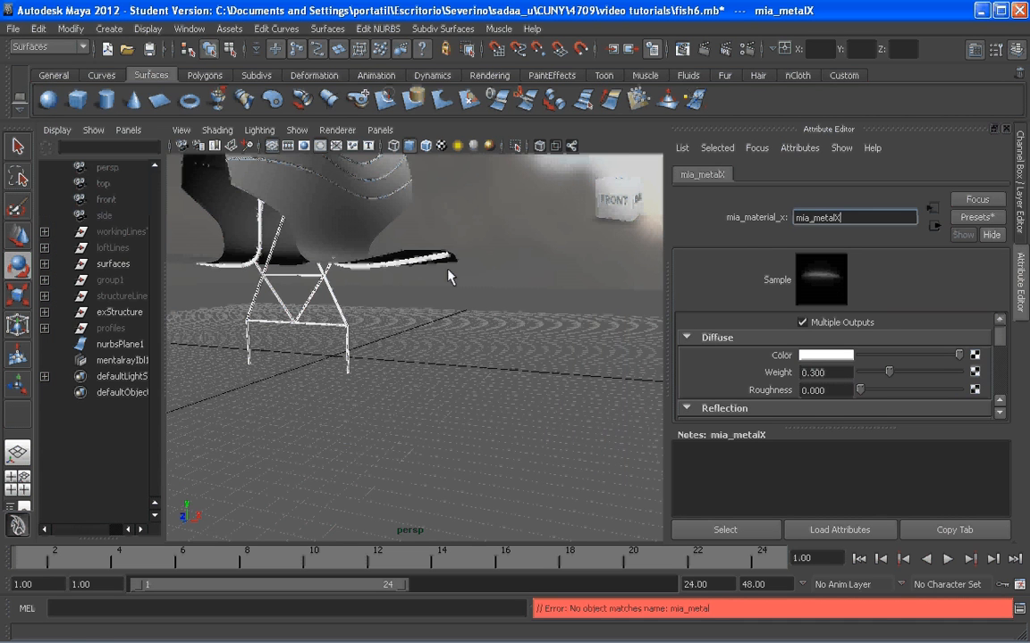
# - Render the whole model in the perspective view with mental ray to check the new materials under the HDR lighting
pyautogui.keyDown('alt'); pyautogui.moveTo(447, 270); pyautogui.dragTo(430, 303); pyautogui.keyUp('alt')
pyautogui.keyDown('alt'); pyautogui.moveTo(430, 303); pyautogui.dragTo(393, 278, button='middle'); pyautogui.keyUp('alt')
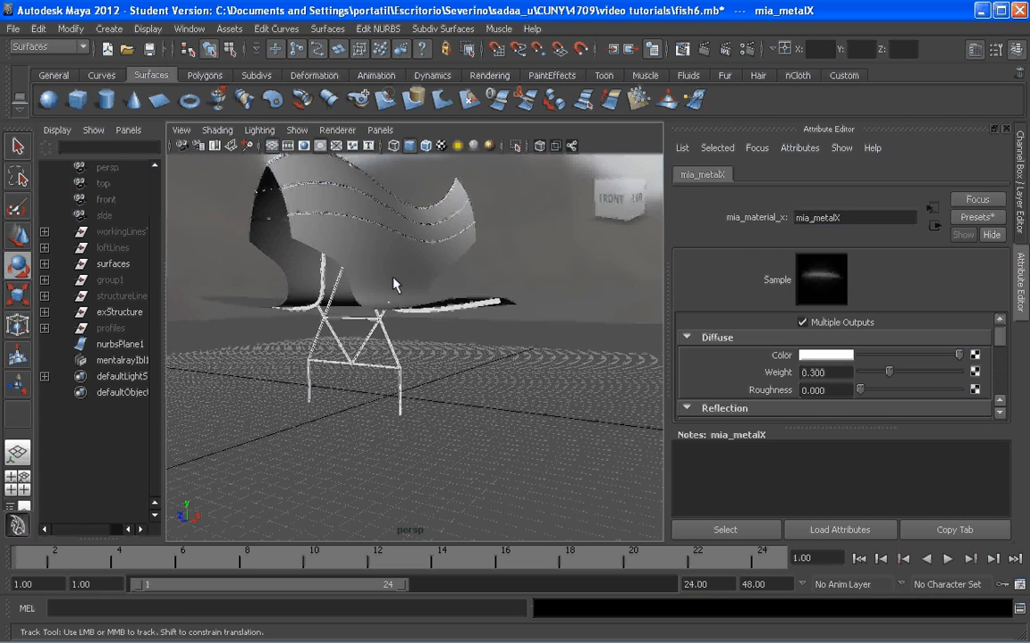
pyautogui.keyDown('alt'); pyautogui.moveTo(393, 284); pyautogui.dragTo(490, 245); pyautogui.keyUp('alt')
pyautogui.keyDown('alt'); pyautogui.moveTo(490, 246); pyautogui.dragTo(443, 287, button='middle'); pyautogui.keyUp('alt')
pyautogui.scroll(4, 425, 292)
pyautogui.scroll(-4, 425, 292)
pyautogui.keyDown('alt'); pyautogui.moveTo(425, 292); pyautogui.dragTo(432, 279); pyautogui.keyUp('alt')
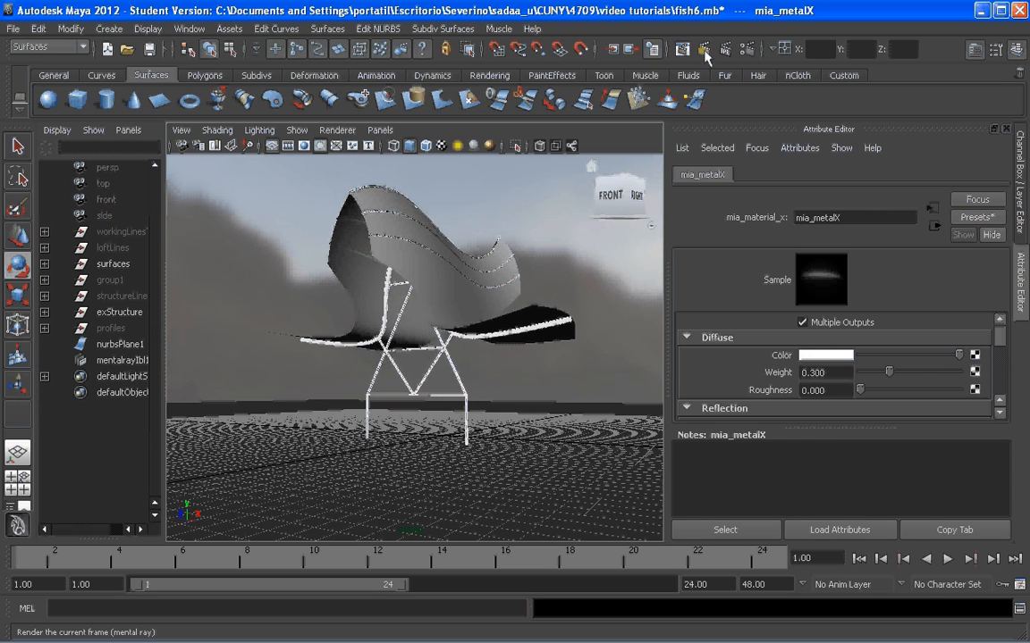
pyautogui.click(576, 49)
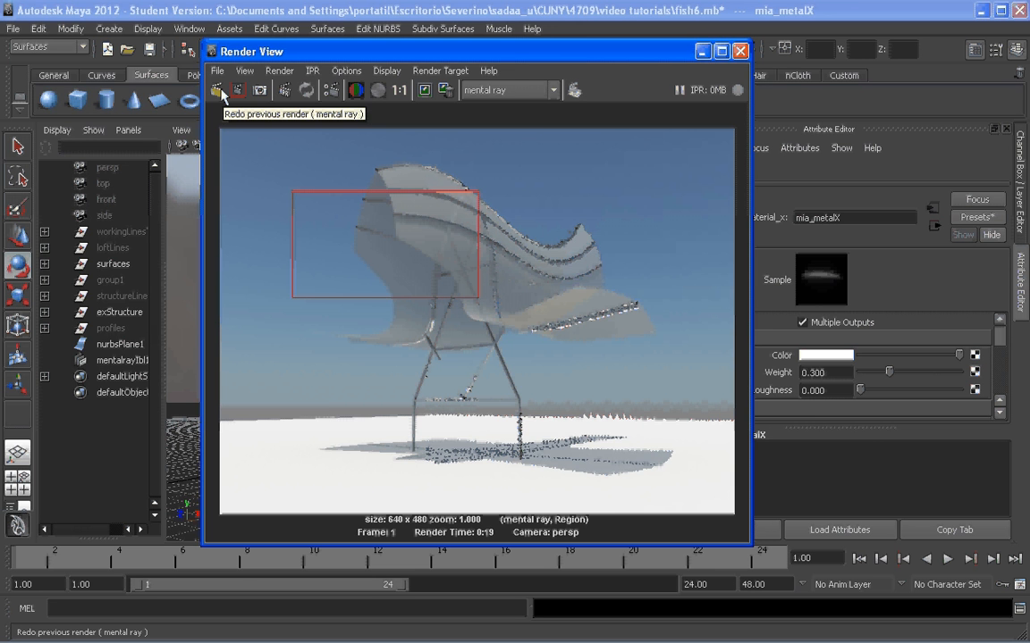
pyautogui.click(219, 91)
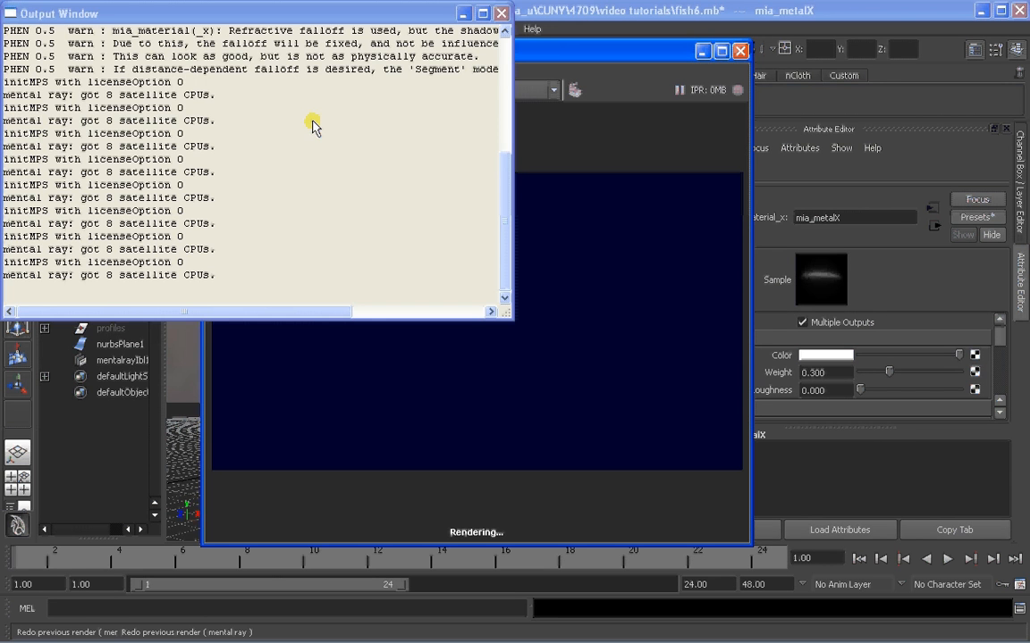
pyautogui.click(537, 55)
pyautogui.click(505, 19)
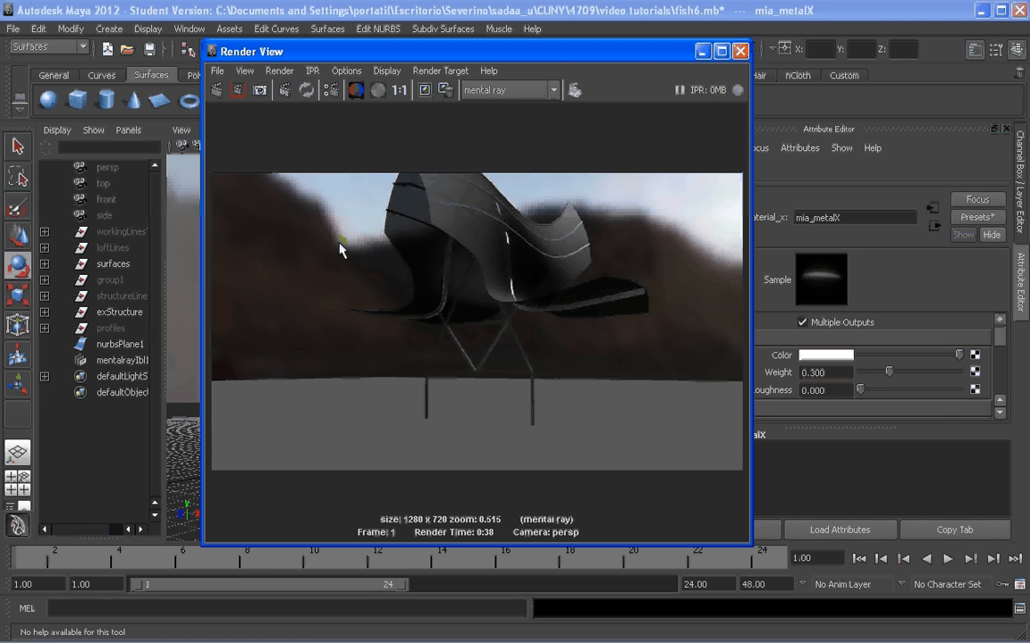
pyautogui.click(741, 52)
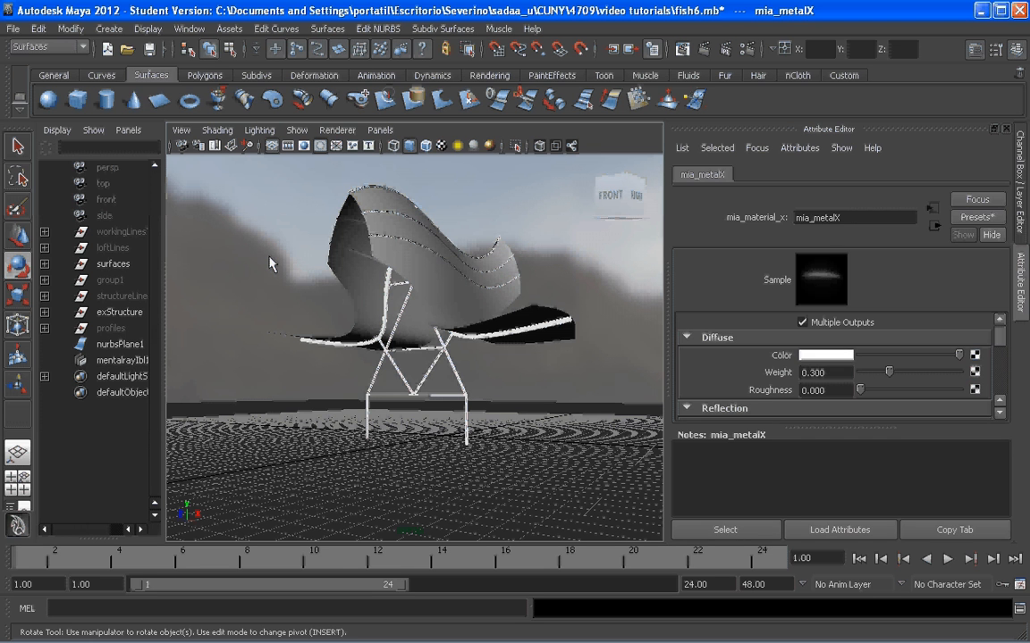
# - Turn off Primary Visibility in the render stats of the image-based lighting node mentalrayIblShape1
pyautogui.click(277, 219)
pyautogui.click(122, 360)
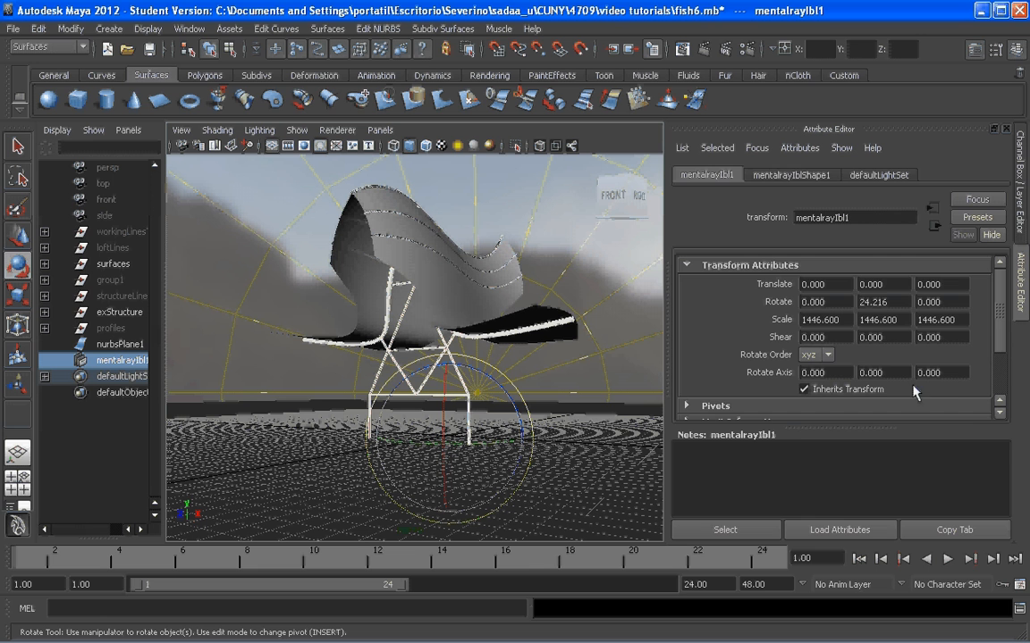
pyautogui.click(791, 176)
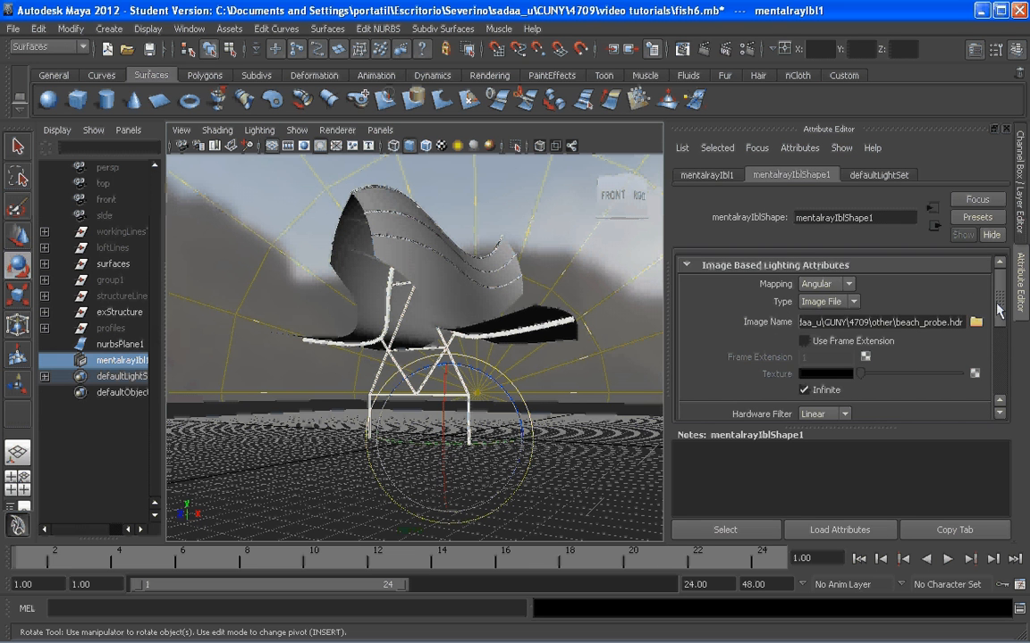
pyautogui.moveTo(998, 308); pyautogui.dragTo(994, 384)
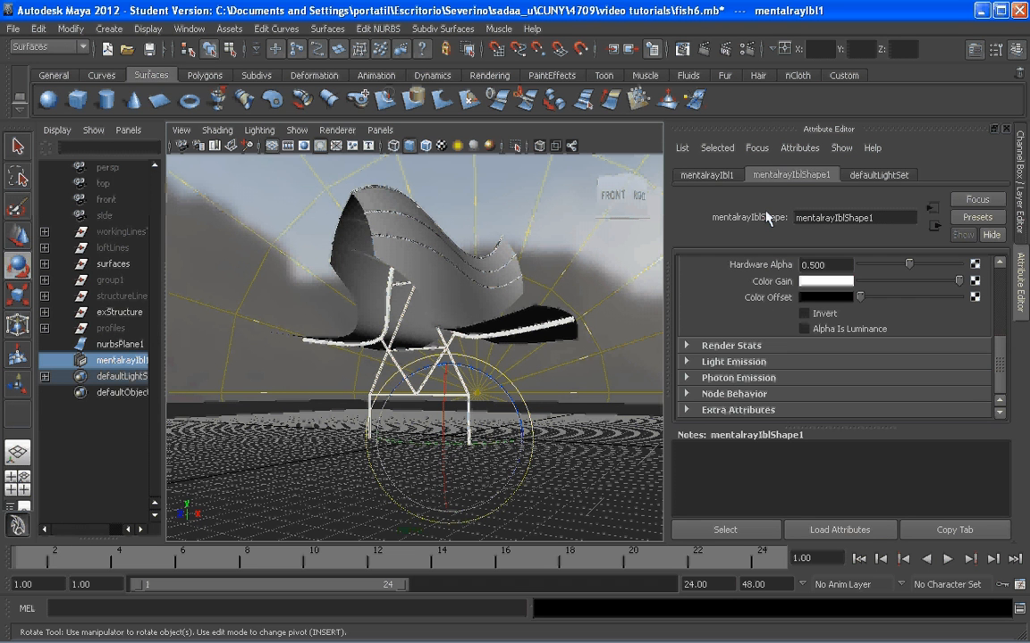
pyautogui.click(687, 346)
pyautogui.click(804, 363)
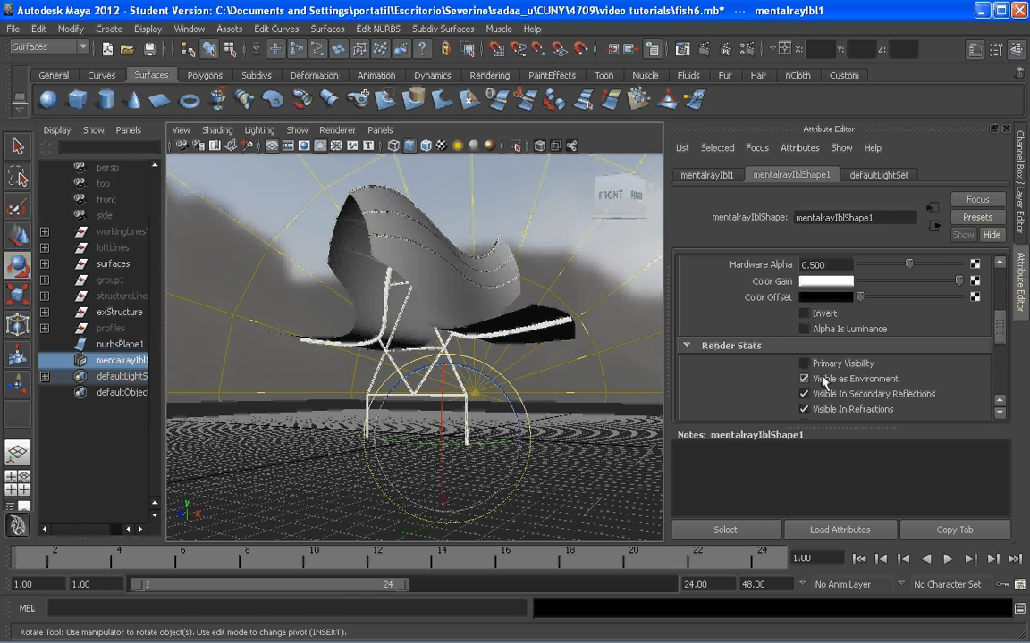
# - Render the perspective view again to check the model without the visible HDR background
pyautogui.click(682, 49)
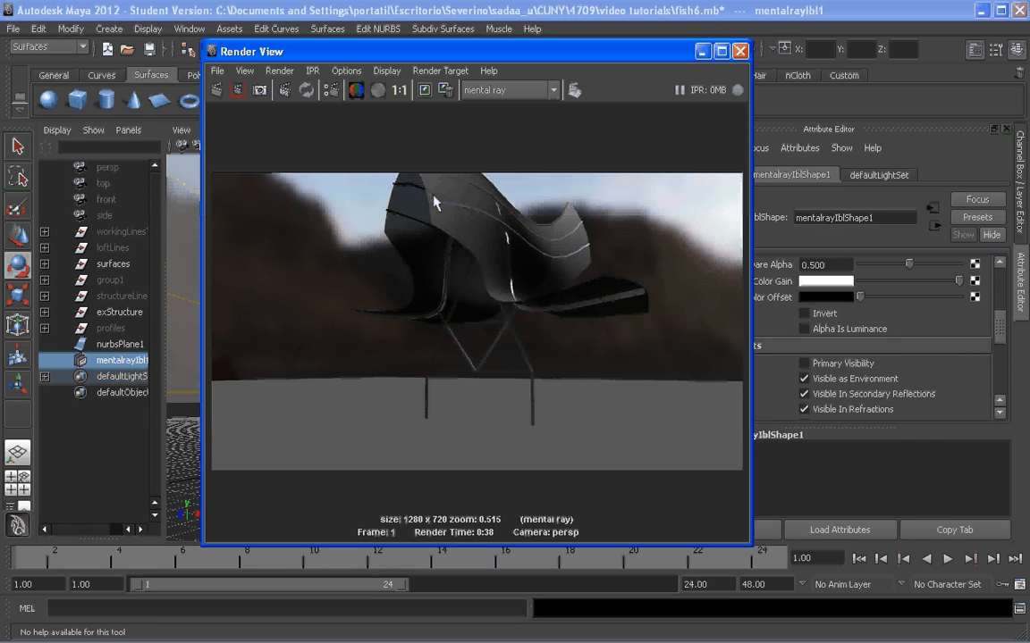
pyautogui.click(214, 87)
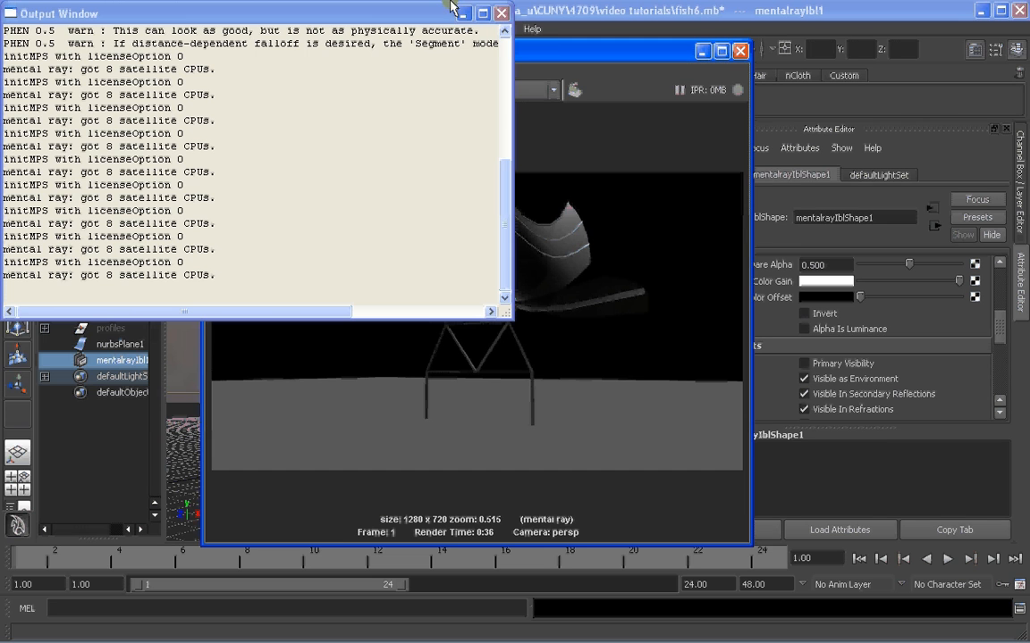
pyautogui.moveTo(512, 55); pyautogui.dragTo(139, 53)
pyautogui.moveTo(64, 13); pyautogui.dragTo(45, 324)
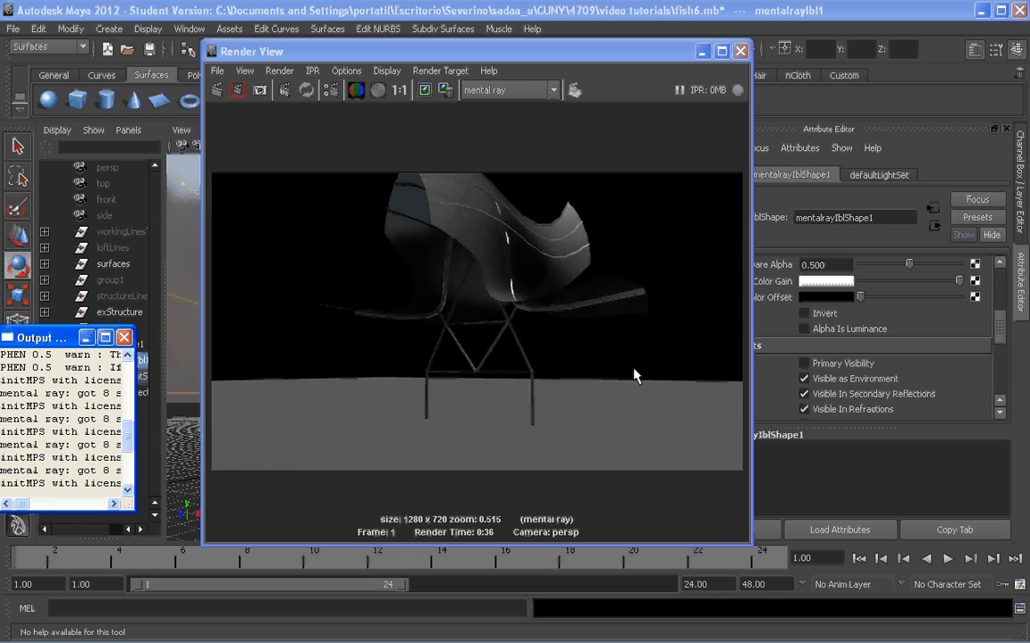
pyautogui.click(740, 51)
# - Create a Physical Sun and Sky environment in the mental ray indirect lighting settings
pyautogui.click(747, 51)
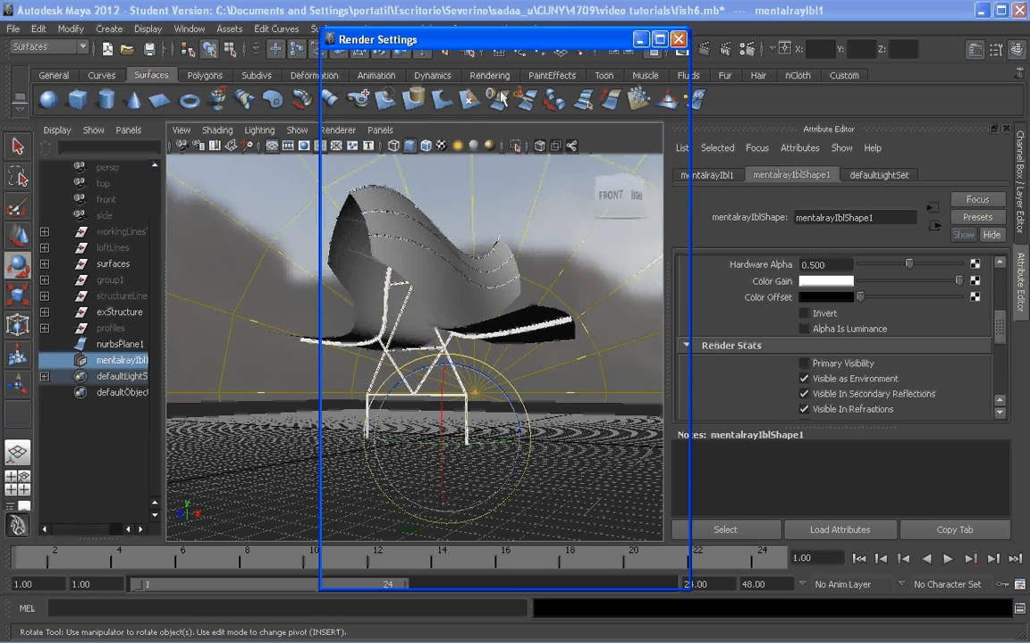
pyautogui.click(563, 124)
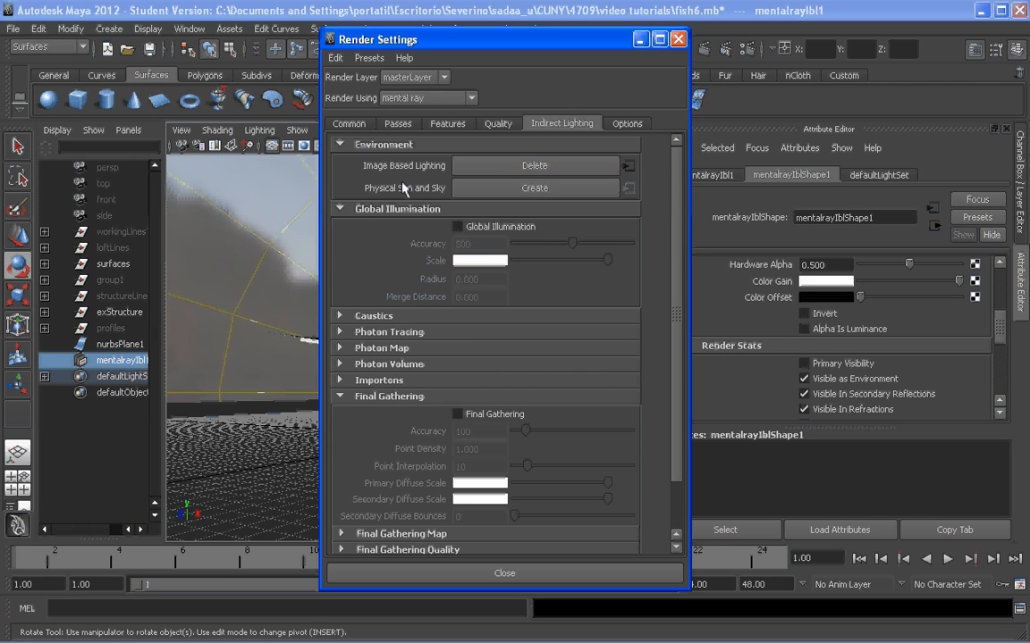
pyautogui.click(497, 189)
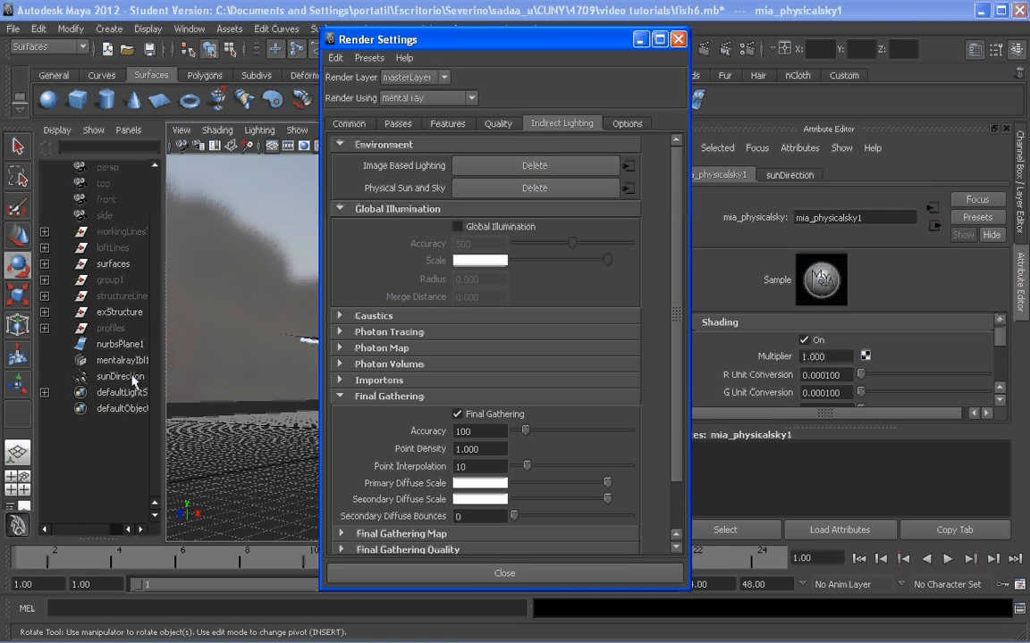
pyautogui.click(678, 40)
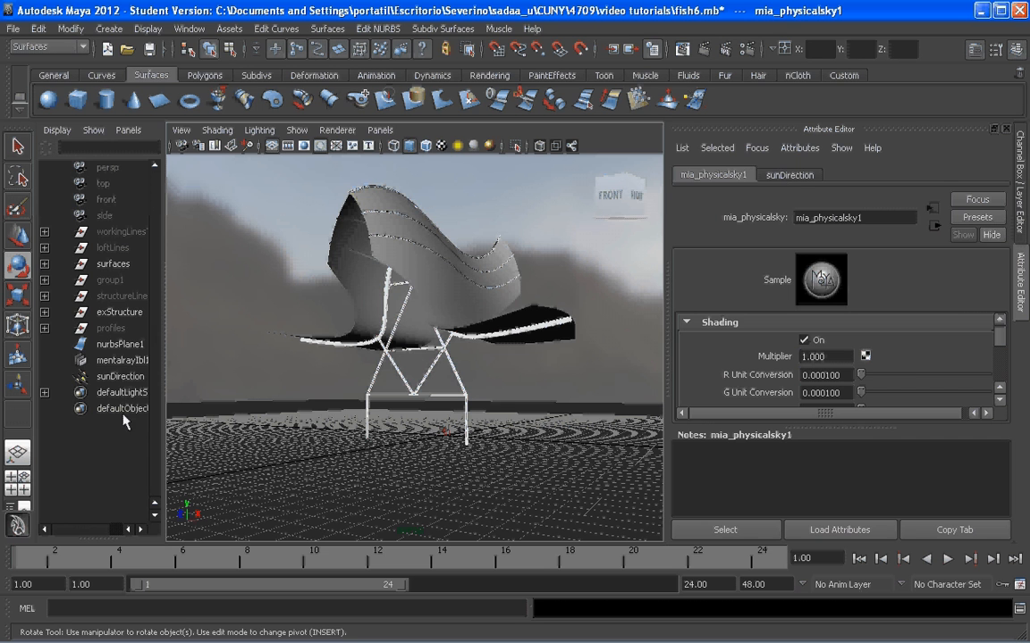
# - Set the mia_physicalsky1 multiplier to 0.4 for the sunDirection light
pyautogui.click(120, 377)
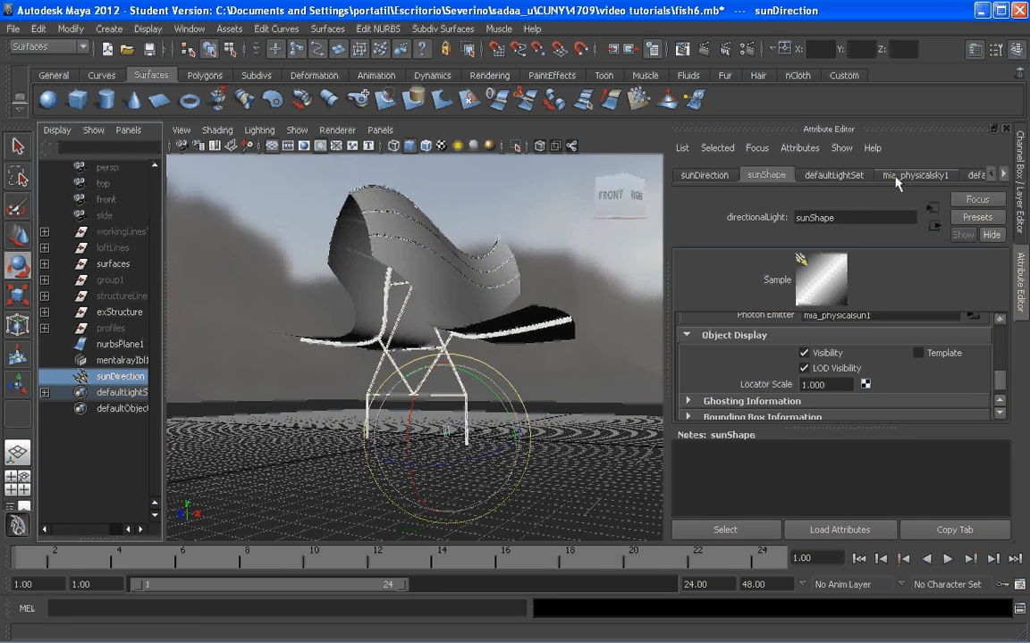
pyautogui.click(830, 176)
pyautogui.click(907, 176)
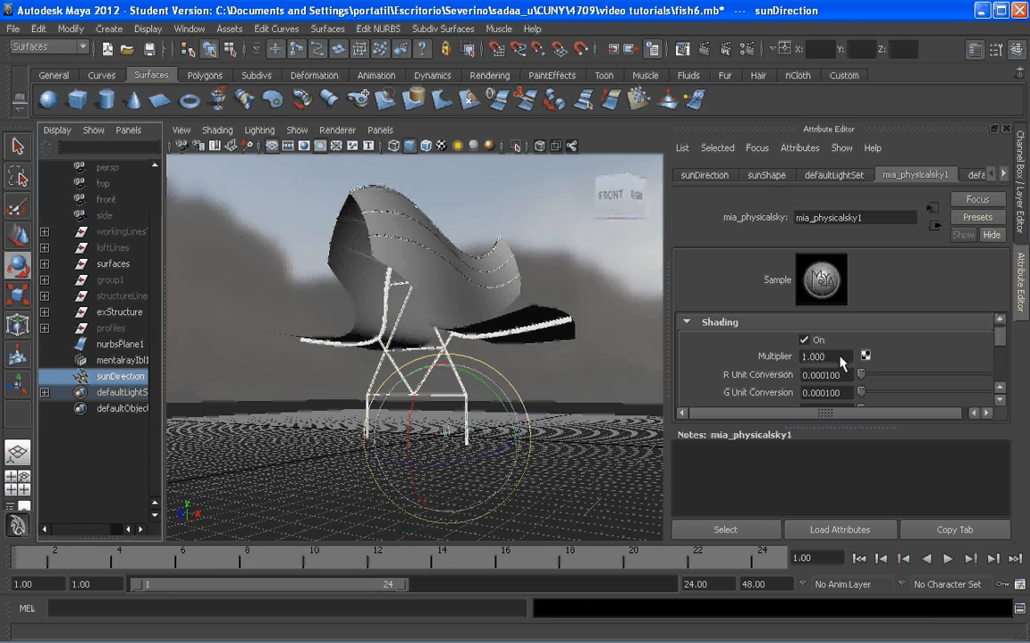
pyautogui.moveTo(841, 361); pyautogui.dragTo(720, 361)
pyautogui.write('0.5')
pyautogui.press('BackSpace')
pyautogui.write('4')
pyautogui.press('Return')
# - Set mia_physicalsun1's shadow softness to 5 and its samples to 20
pyautogui.click(974, 177)
pyautogui.click(1002, 175)
pyautogui.click(1003, 175)
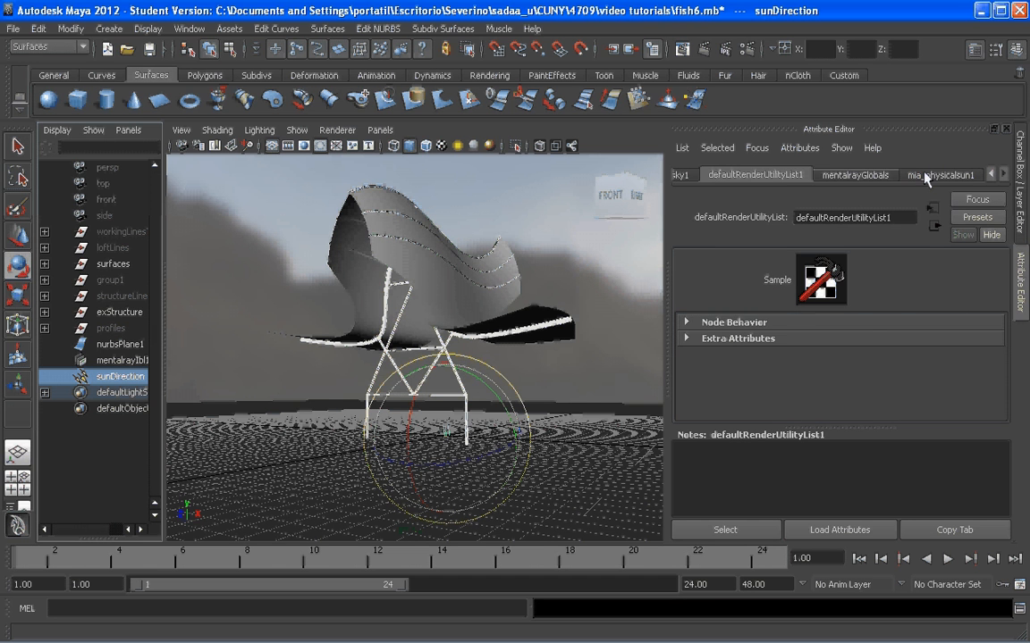
pyautogui.click(928, 181)
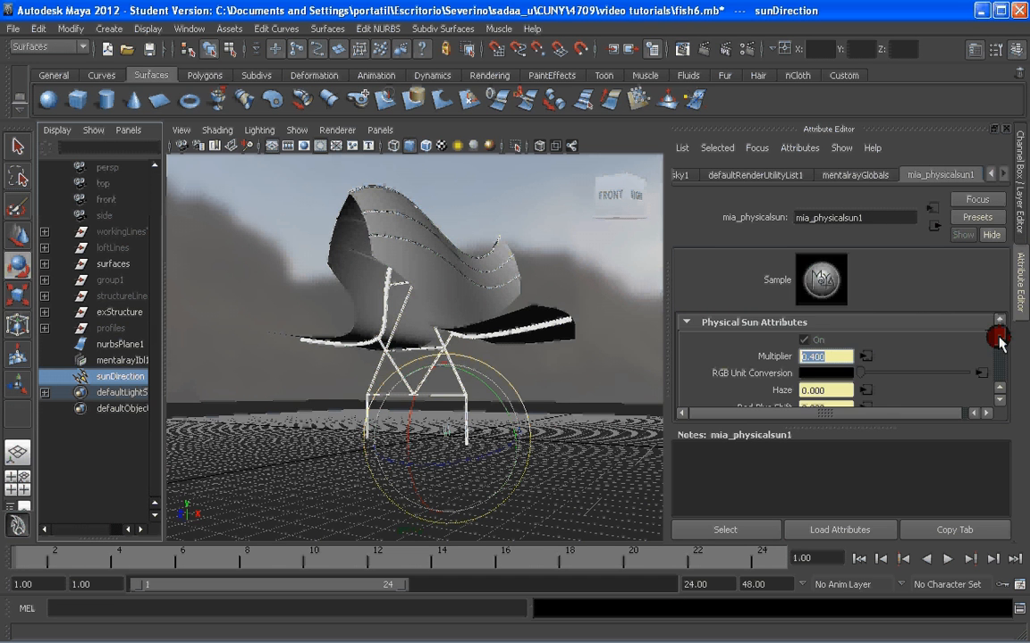
pyautogui.moveTo(999, 340); pyautogui.dragTo(1000, 371)
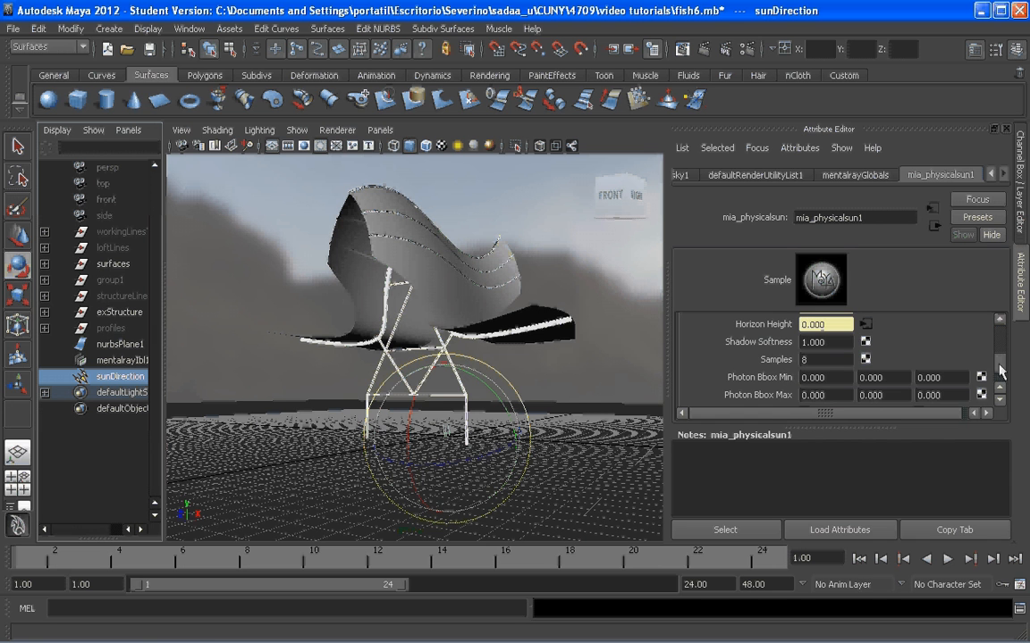
pyautogui.doubleClick(835, 344)
pyautogui.write('5')
pyautogui.doubleClick(807, 360)
pyautogui.write('20')
# - Render the model from a lower perspective angle to check the physical sun and sky lighting
pyautogui.keyDown('alt'); pyautogui.moveTo(517, 342); pyautogui.dragTo(475, 338); pyautogui.keyUp('alt')
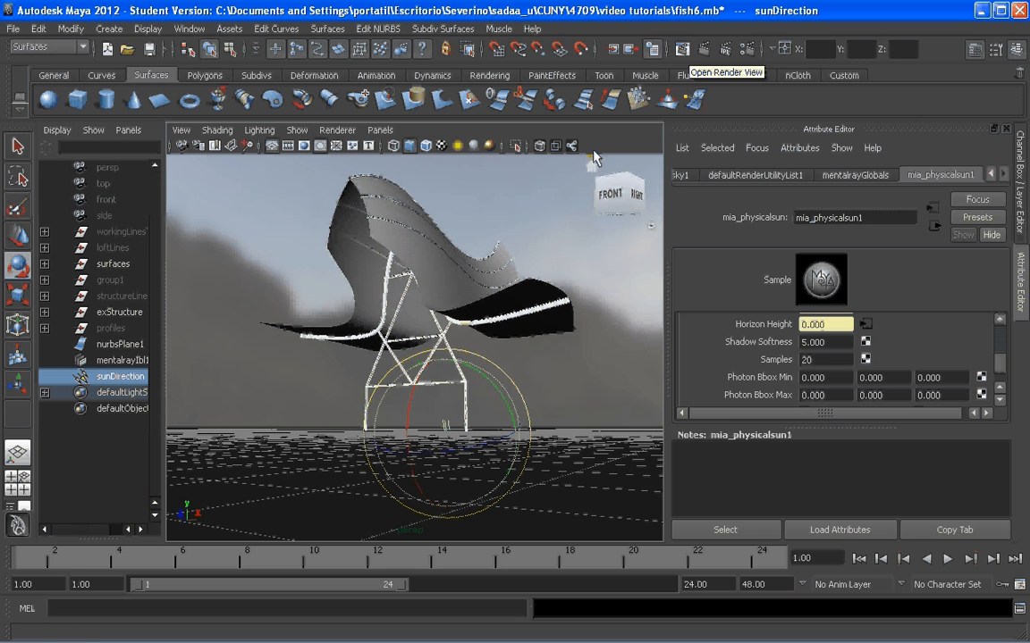
pyautogui.click(678, 52)
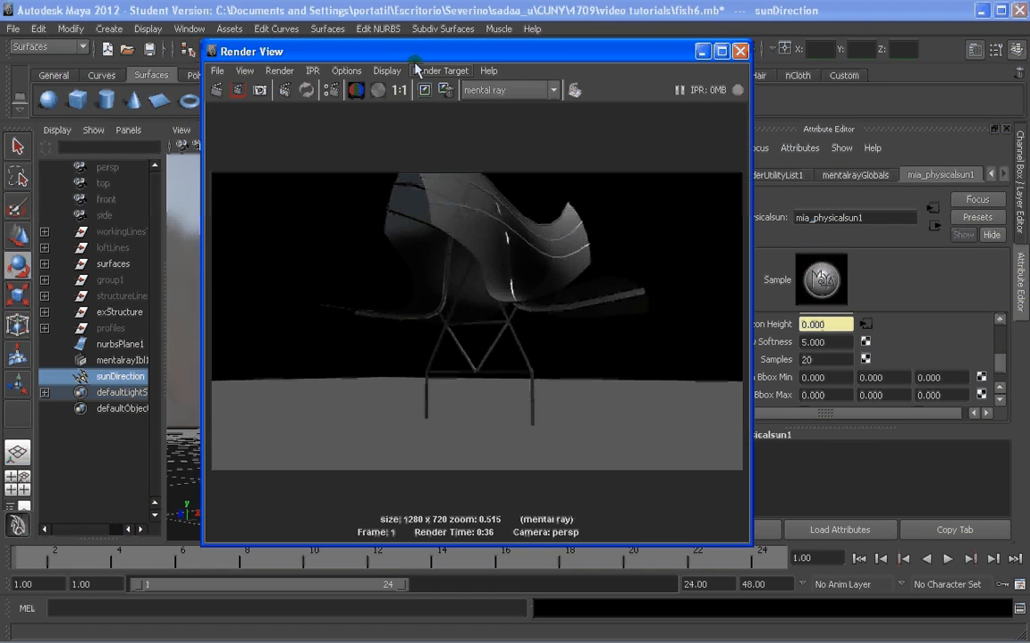
pyautogui.click(217, 92)
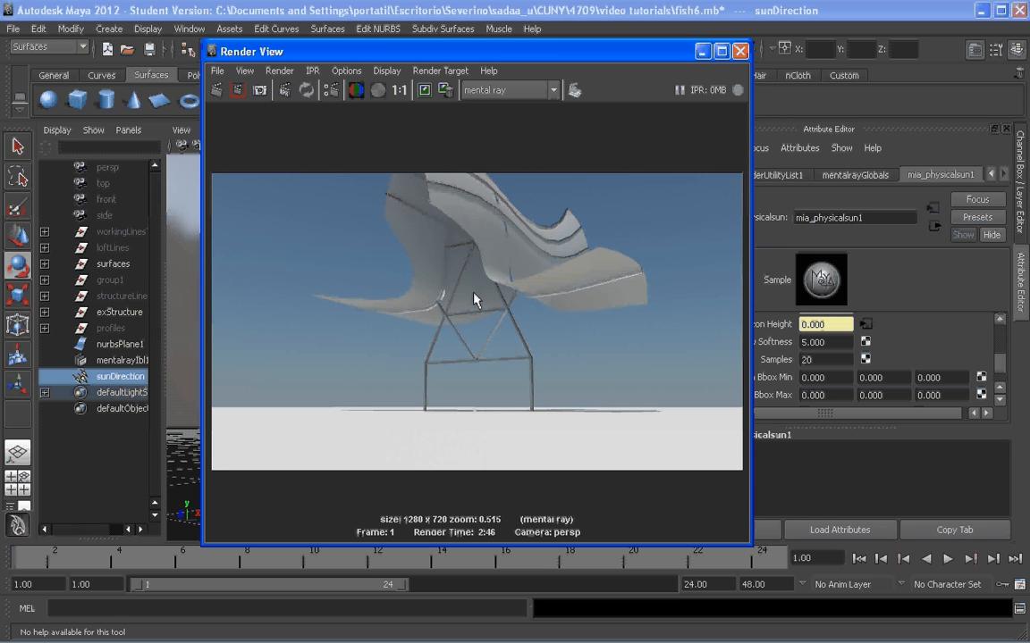
pyautogui.click(740, 50)
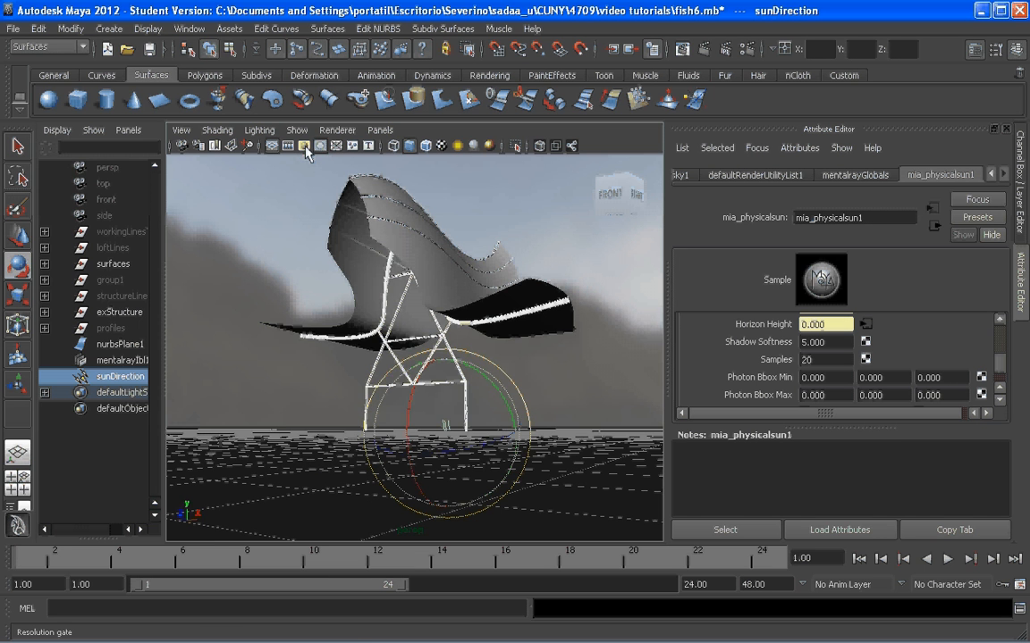
# - Show the resolution gate in the perspective view and frame the whole model inside it
pyautogui.click(307, 154)
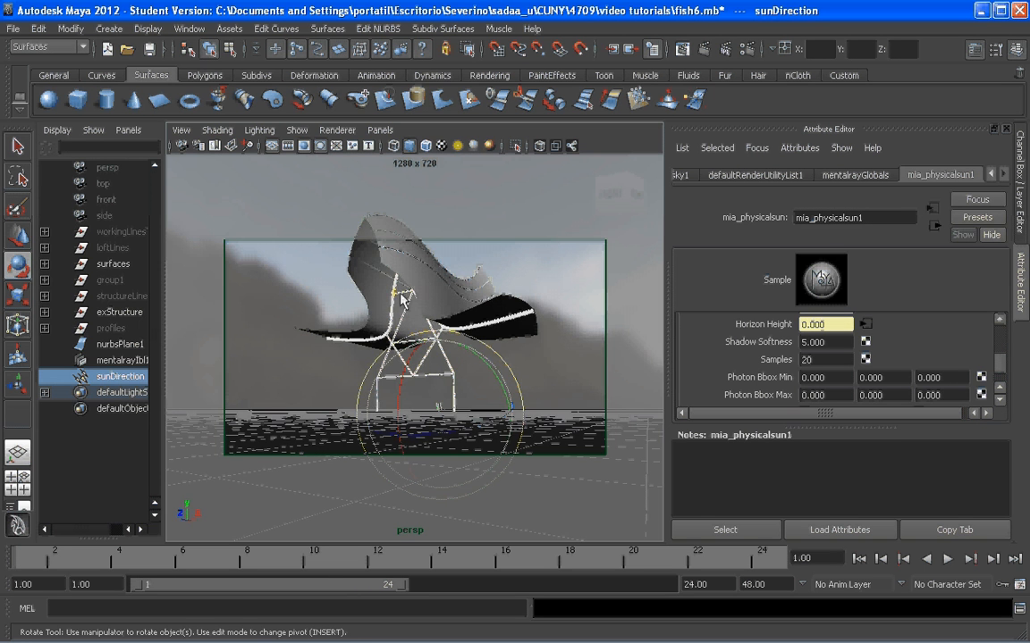
pyautogui.keyDown('alt'); pyautogui.moveTo(364, 271); pyautogui.dragTo(379, 320); pyautogui.keyUp('alt')
pyautogui.keyDown('alt'); pyautogui.moveTo(418, 337); pyautogui.dragTo(413, 331, button='middle'); pyautogui.keyUp('alt')
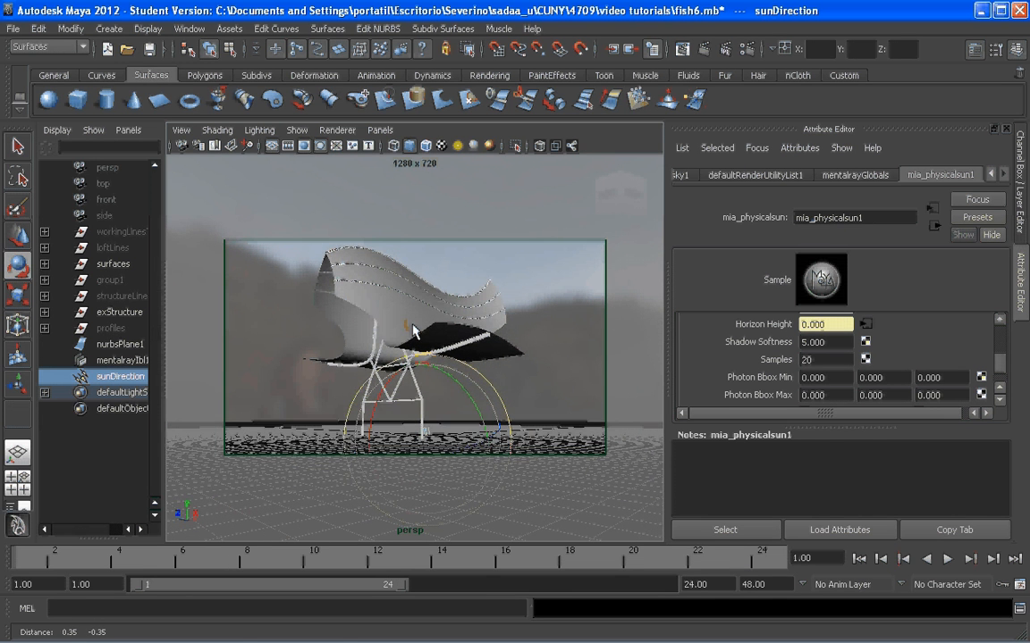